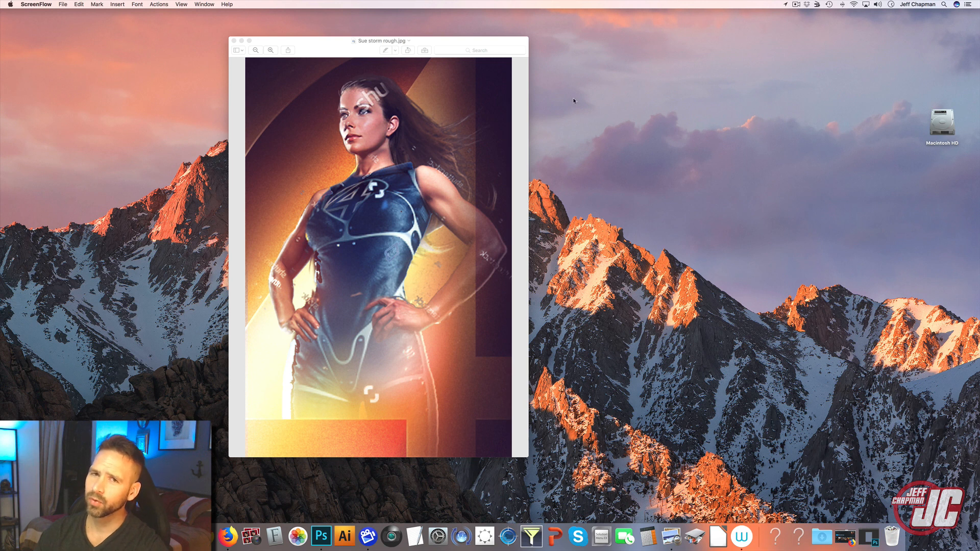
left_click_drag(464, 45, 491, 34)
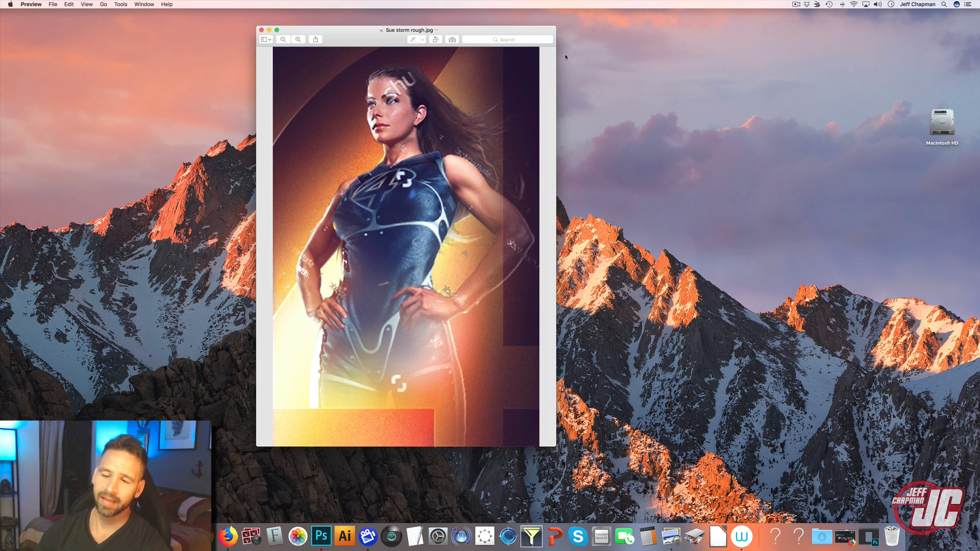
left_click_drag(472, 31, 525, 34)
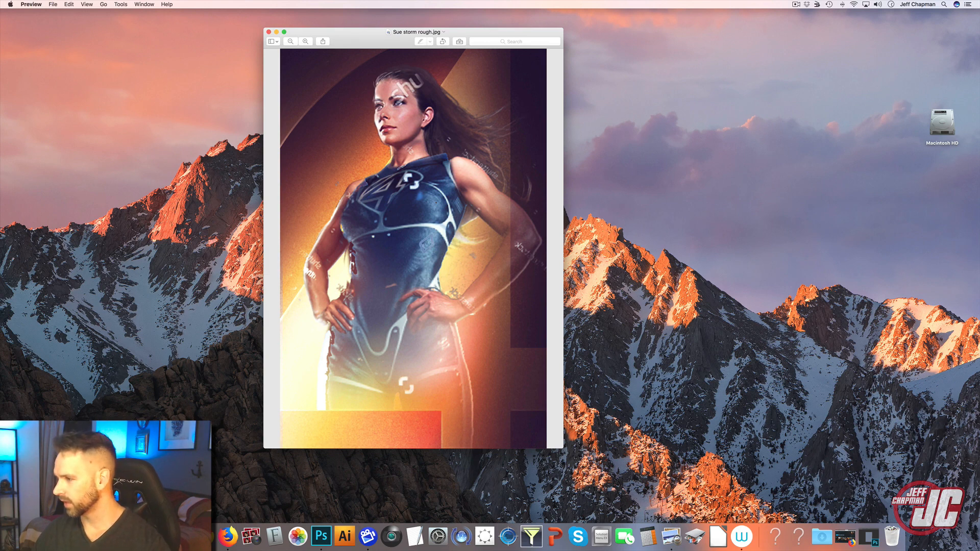
Switch to Photoshop and enlarge its window around the shutterstock_1483593374.jpg suit photo.
left_click(321, 536)
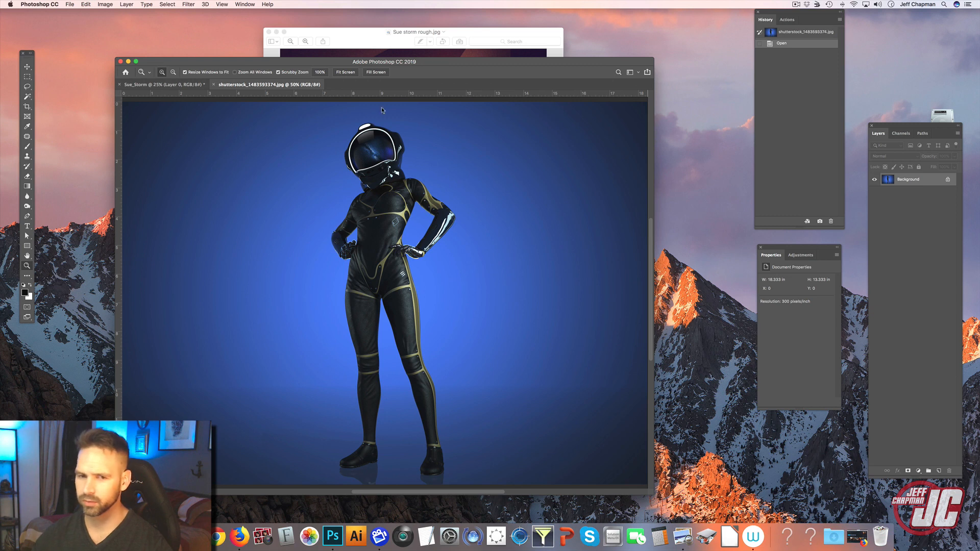
left_click(27, 265)
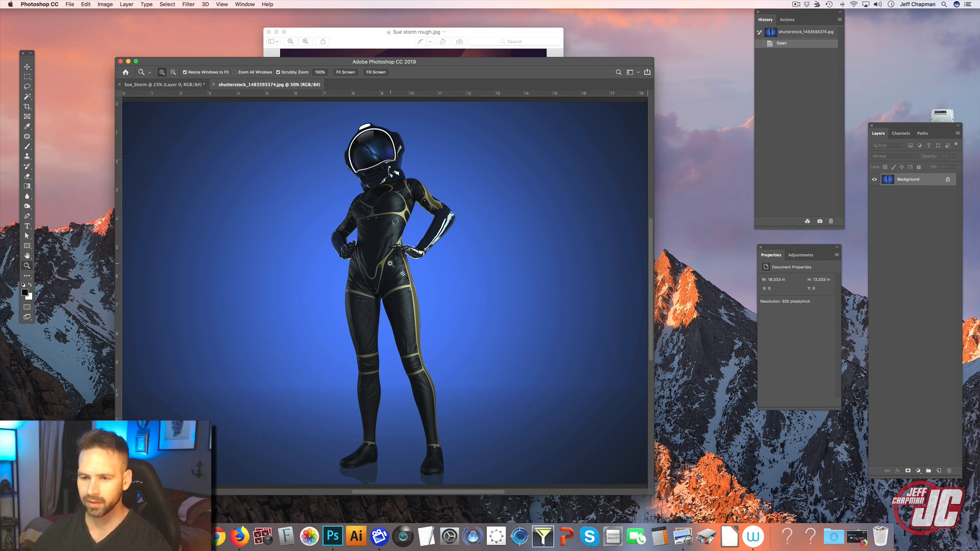
left_click(388, 246)
left_click(388, 244)
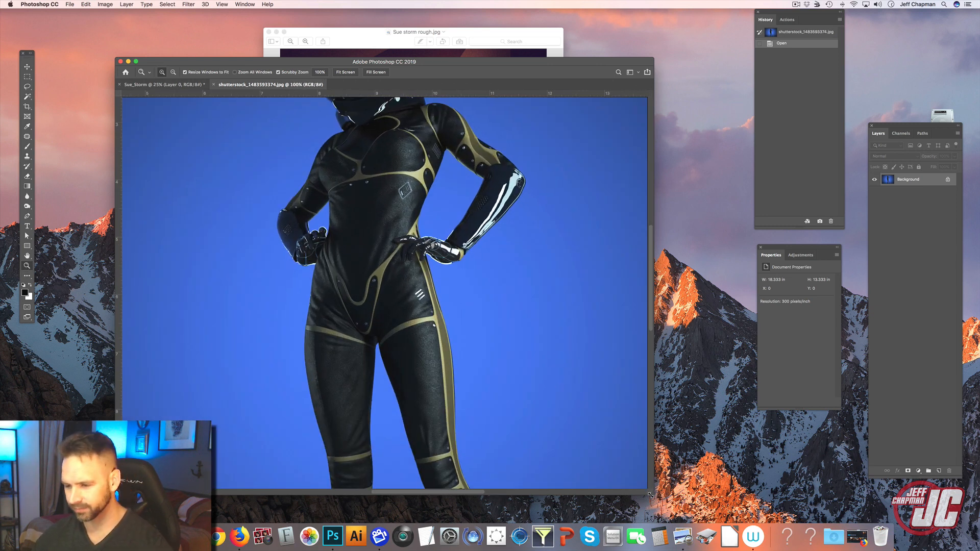
left_click_drag(650, 495, 752, 498)
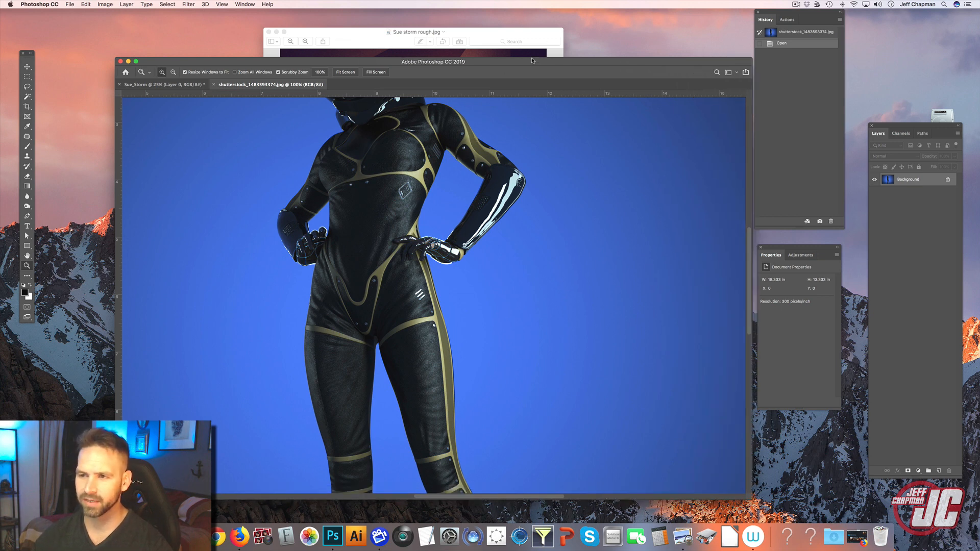
left_click_drag(532, 60, 513, 43)
left_click_drag(733, 481, 795, 508)
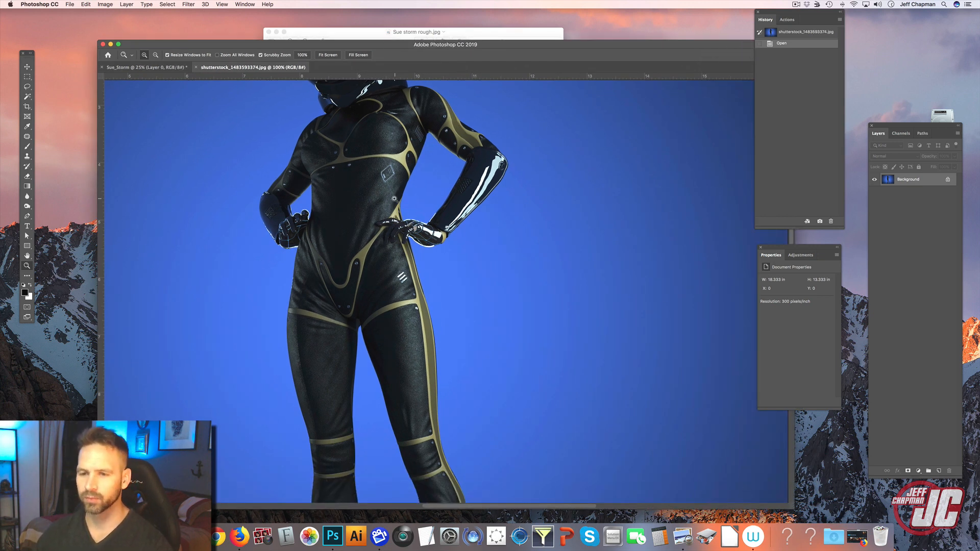
Select the blue background around the suited figure with the Magic Wand, adding the gaps between the arms and torso.
left_click(378, 193)
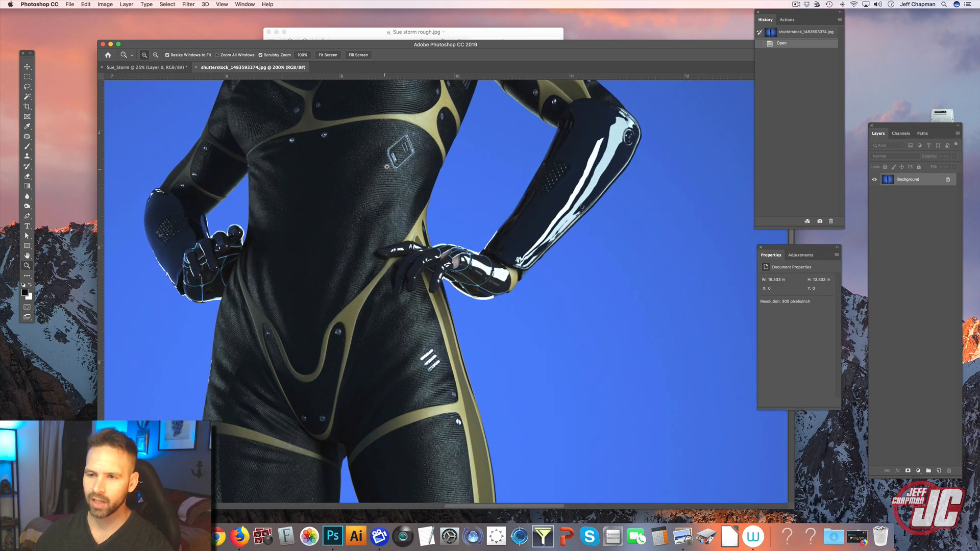
left_click(388, 167)
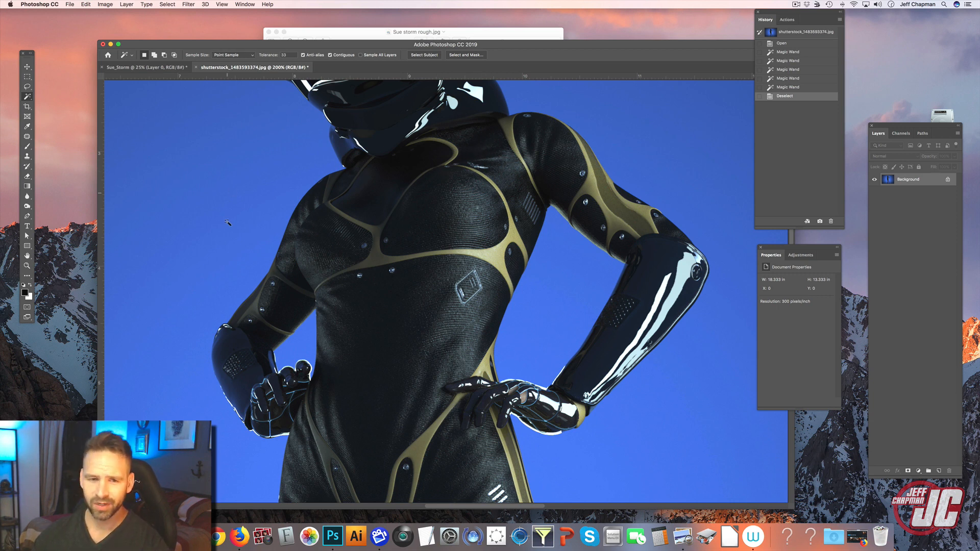
left_click(237, 160)
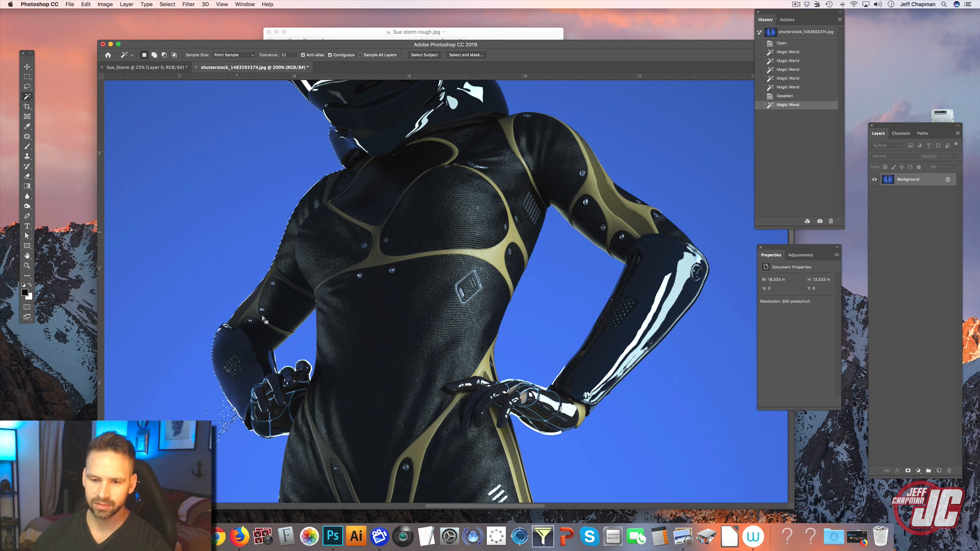
left_click(298, 351, "shift")
left_click(563, 256, "shift")
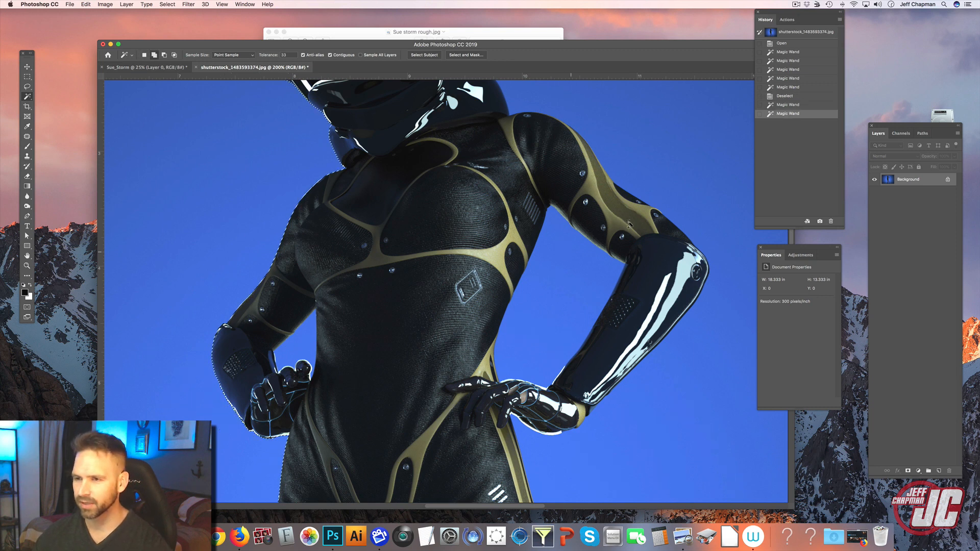
left_click(687, 148, "shift")
left_click(292, 350, "shift")
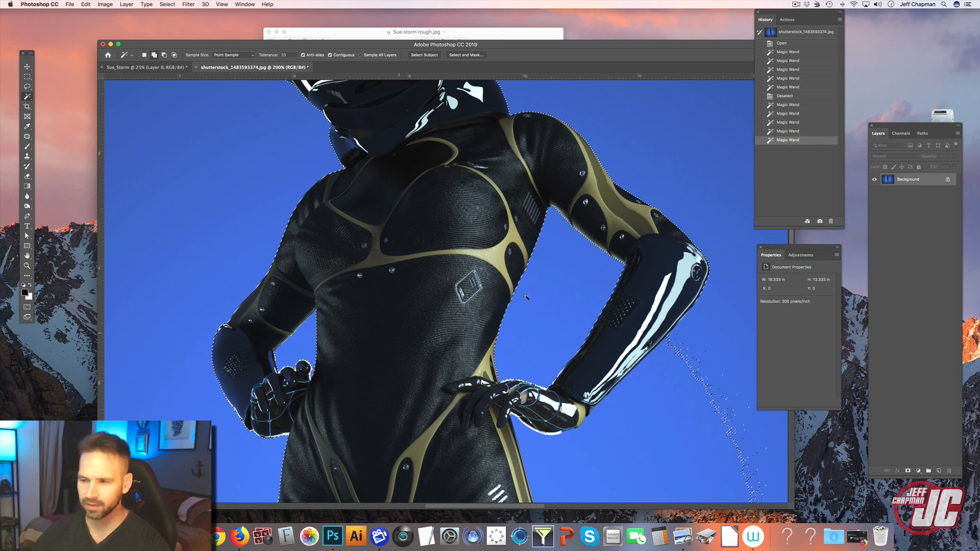
scroll(495, 235, "down", 5)
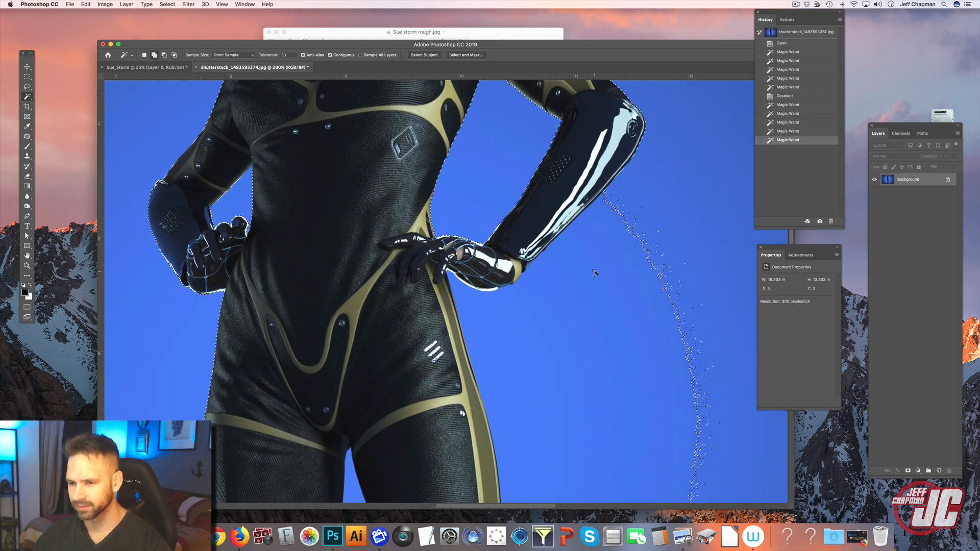
Feather the edge of the inverted selection around the suited figure.
left_click(188, 5)
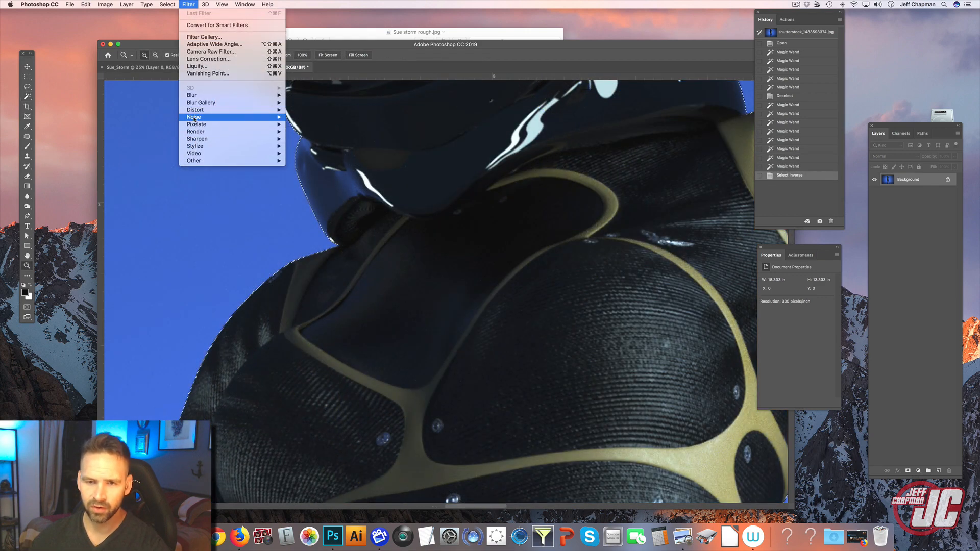
mouse_move(172, 8)
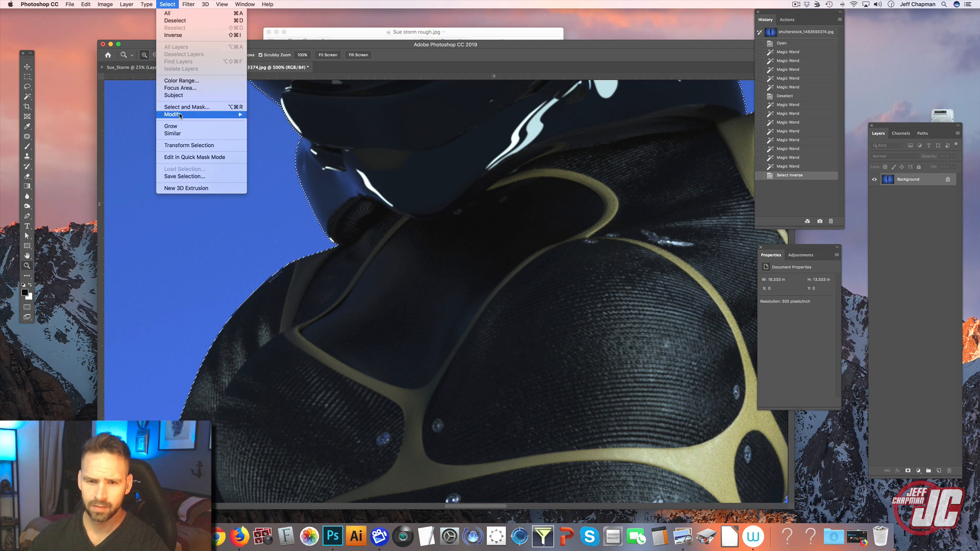
mouse_move(225, 114)
left_click(285, 144)
key("BackSpace")
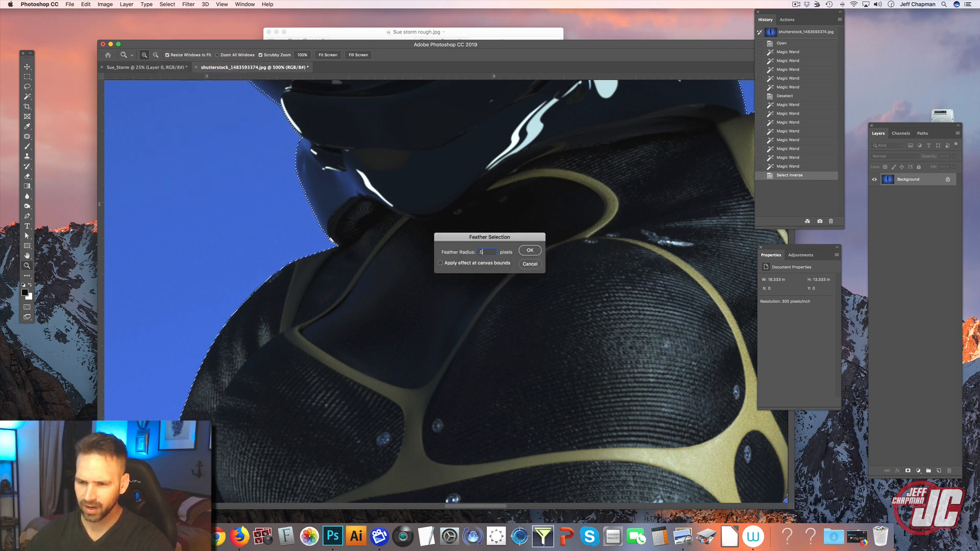
key("Return")
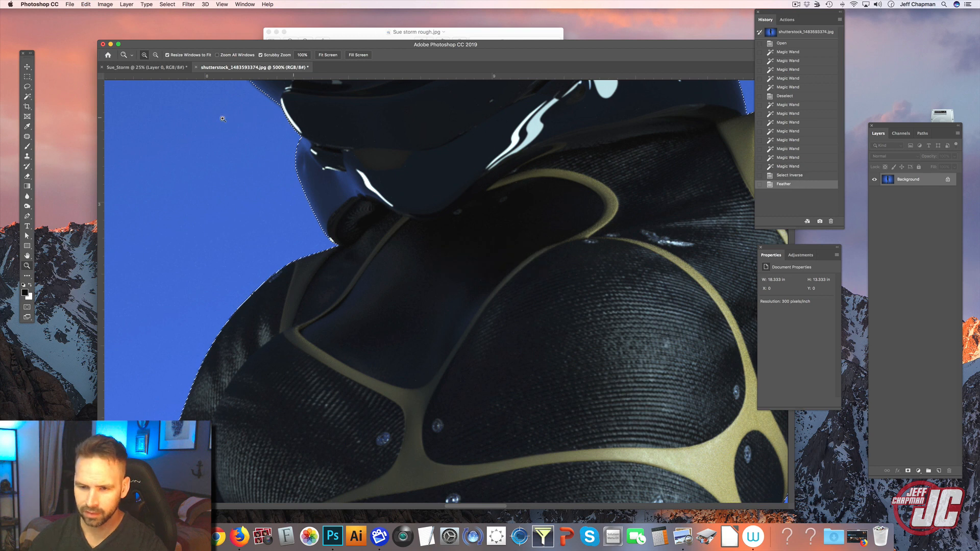
Contract the feathered figure selection by 1 pixel.
left_click(188, 4)
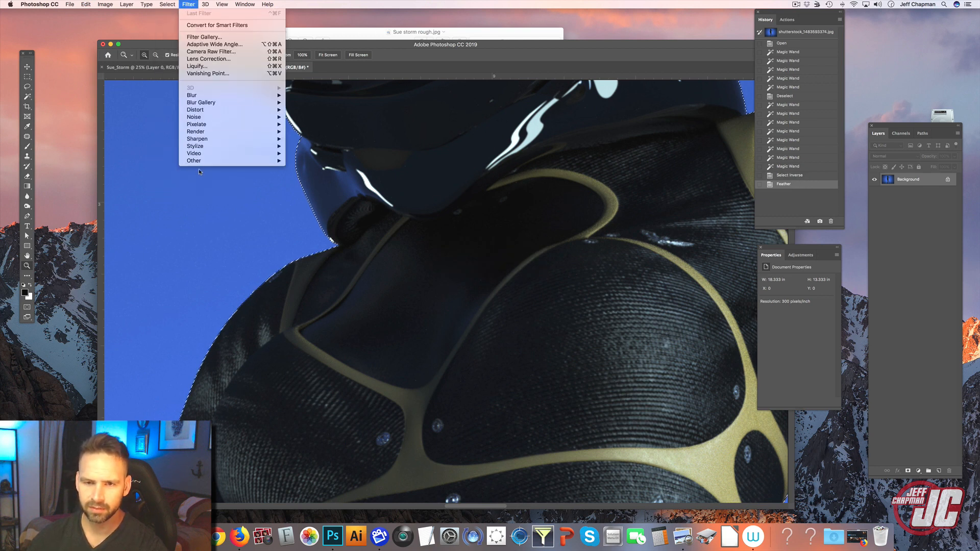
mouse_move(168, 4)
mouse_move(181, 115)
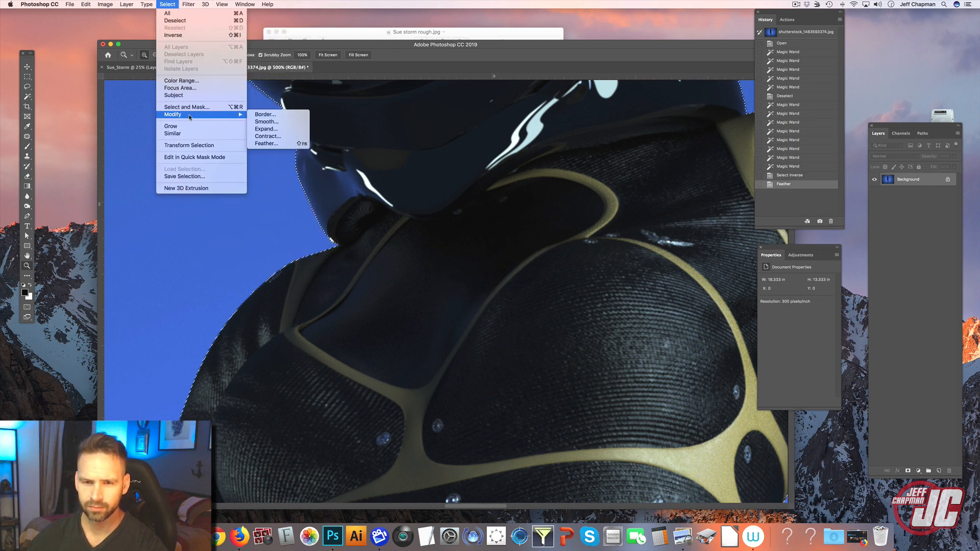
left_click(289, 136)
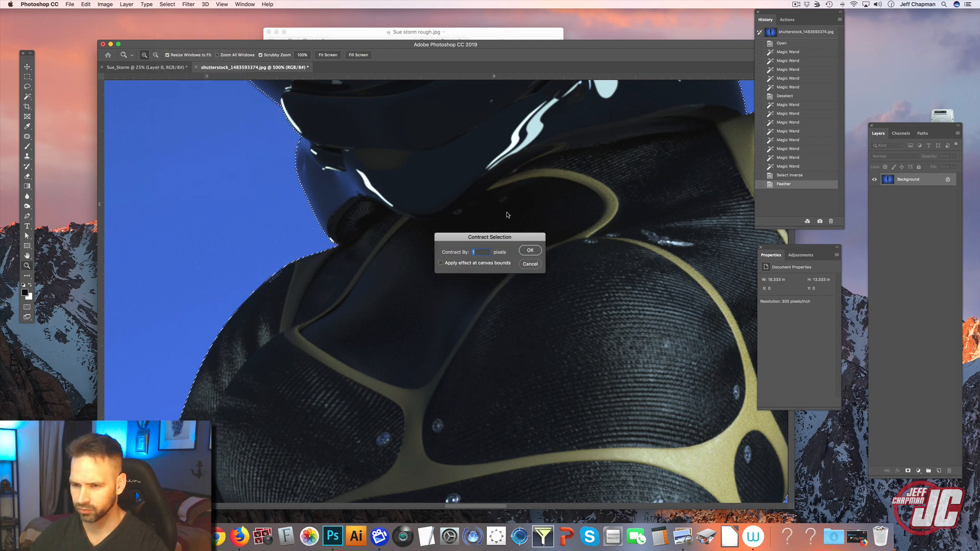
left_click(527, 252)
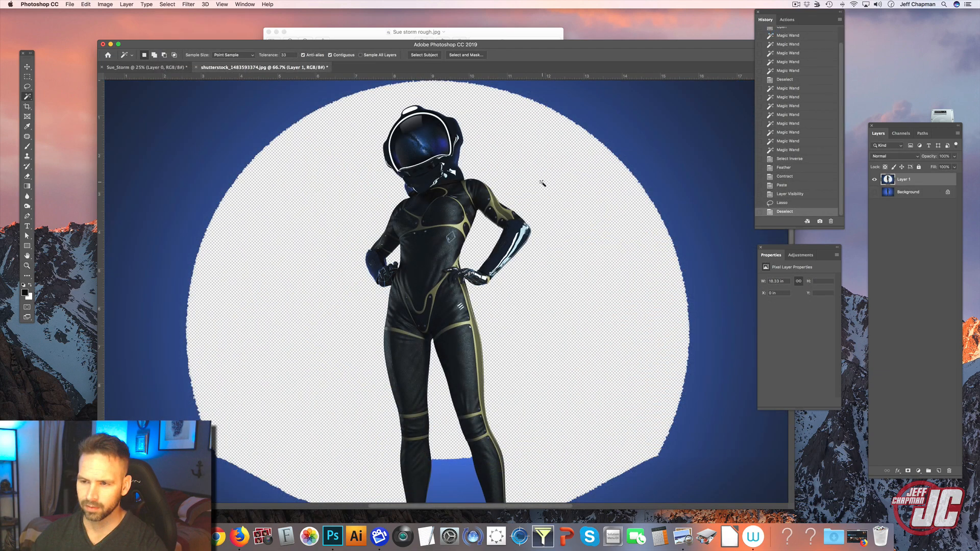
Lasso the suited body from below the helmet down to the knees, and copy it into the Sue_Storm document.
left_click(27, 87)
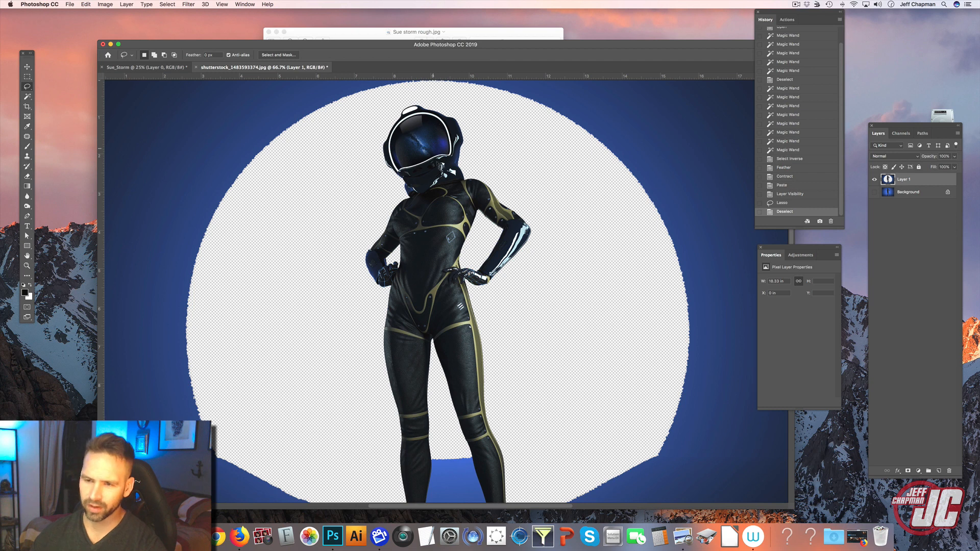
mouse_move(518, 166)
left_mouse_down()
mouse_move(452, 170)
mouse_move(376, 197)
mouse_move(325, 294)
mouse_move(370, 412)
mouse_move(504, 439)
mouse_move(565, 240)
mouse_move(565, 190)
mouse_move(571, 197)
mouse_move(531, 173)
left_mouse_up()
key("super+c")
left_click(146, 67)
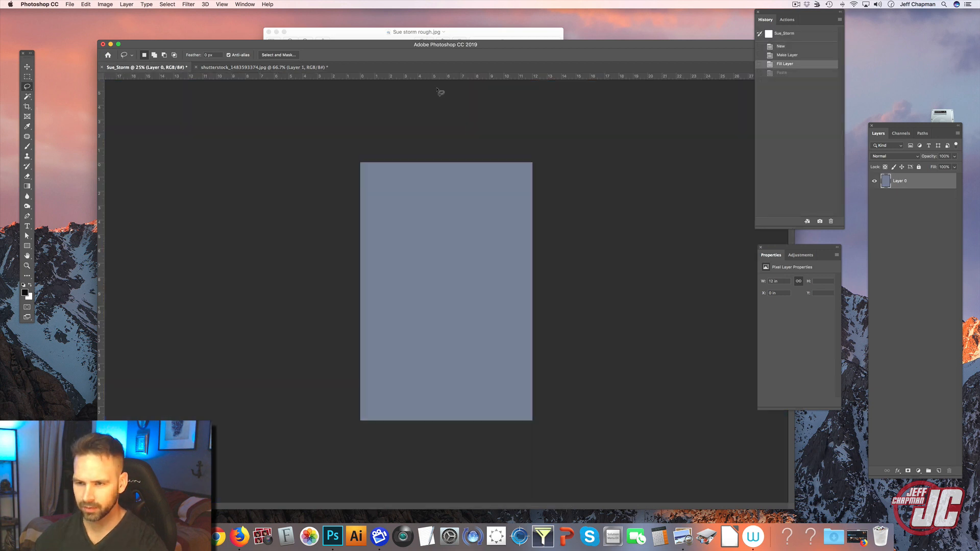
key("super+v")
Scale the pasted suit layer up to about 166% with Free Transform and center it on the Sue_Storm canvas.
key("v")
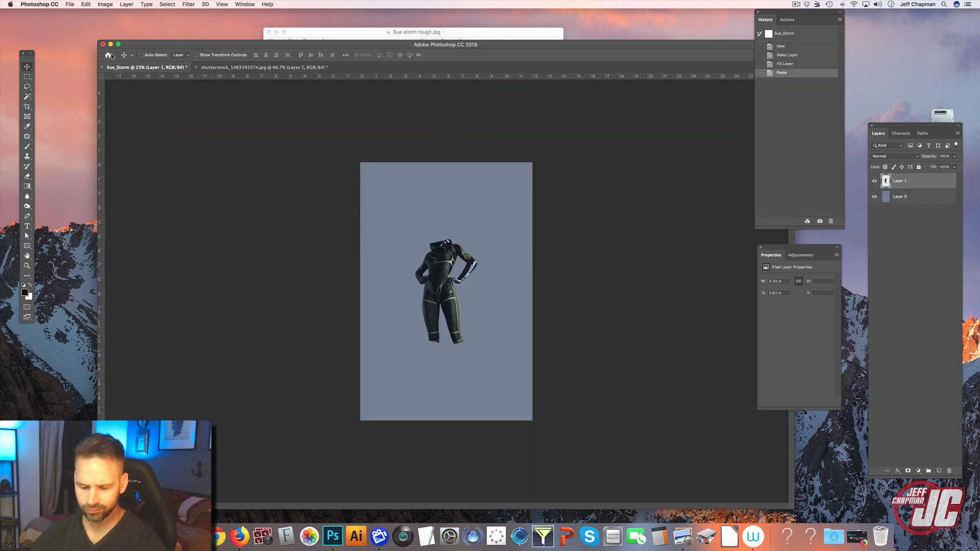
key("super+t")
left_click_drag(477, 239, 510, 215)
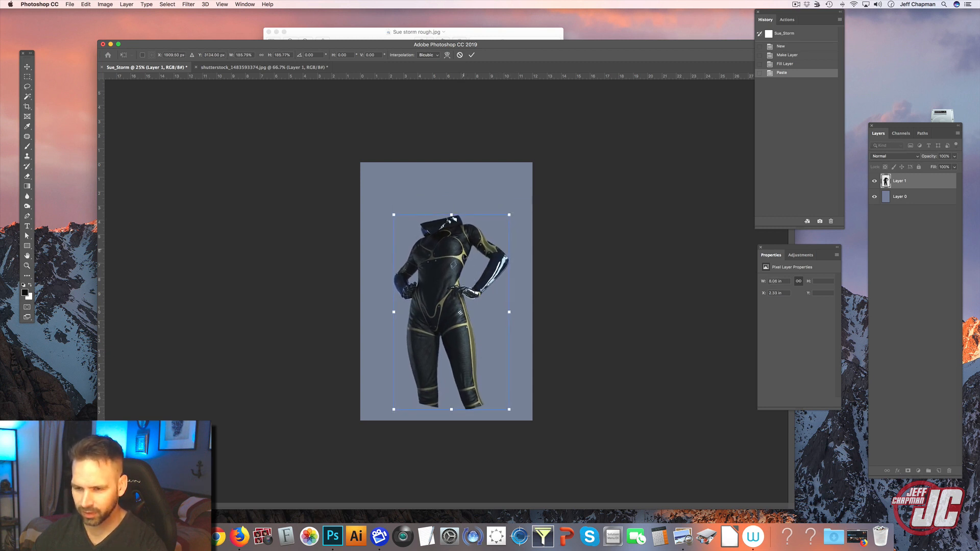
left_click_drag(465, 256, 466, 257)
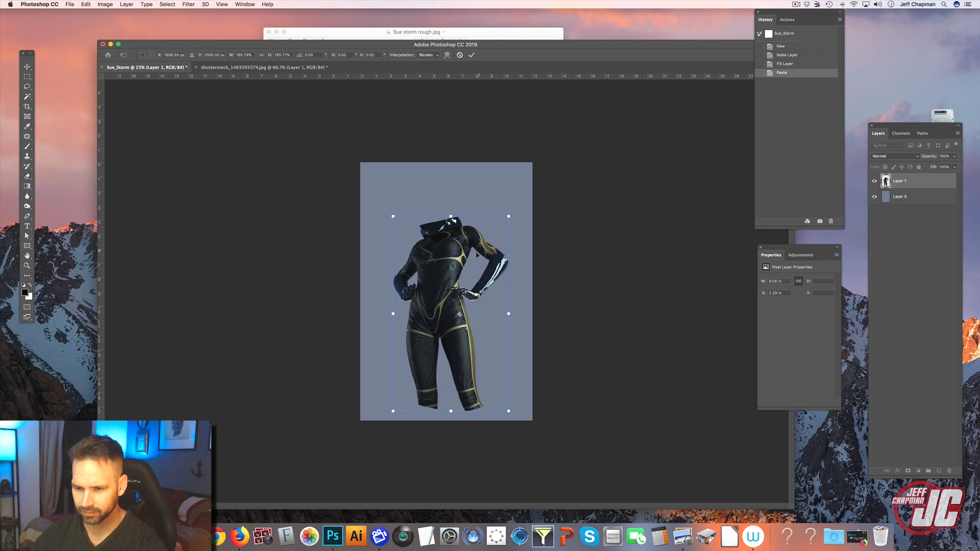
key("Return")
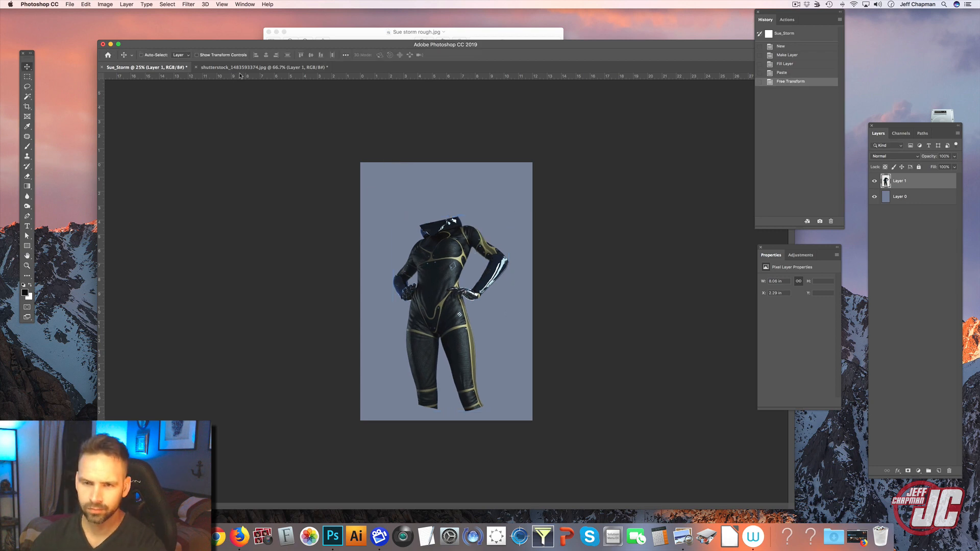
left_click(255, 67)
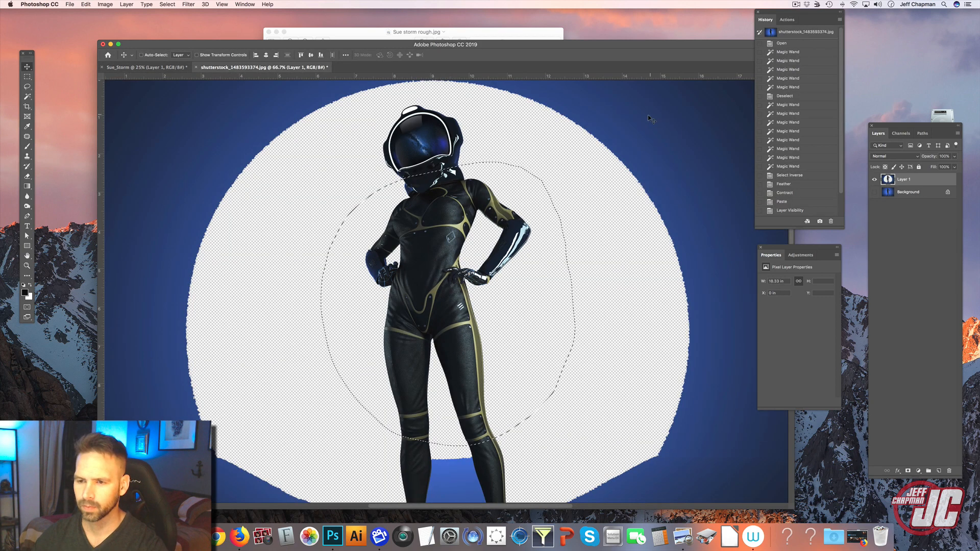
left_click(170, 67)
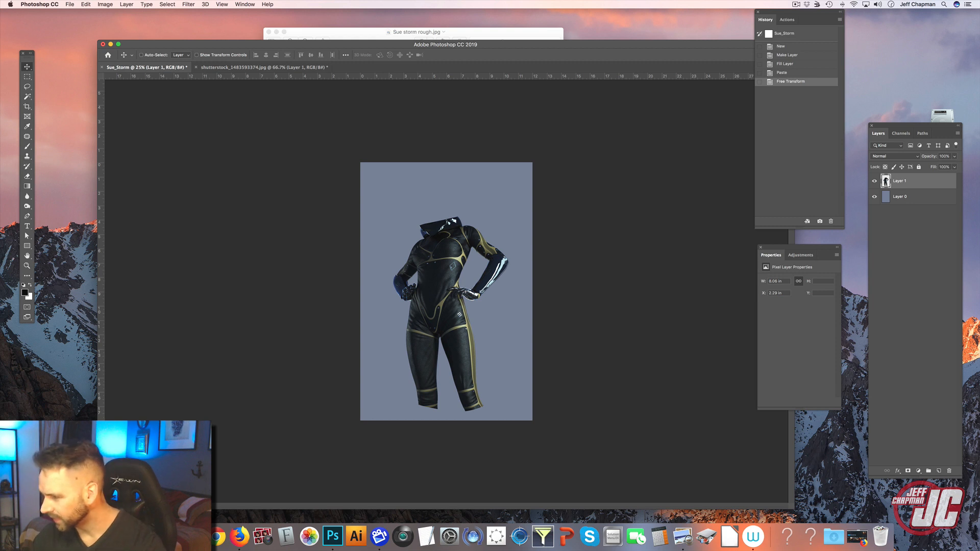
left_click_drag(687, 329, 334, 537)
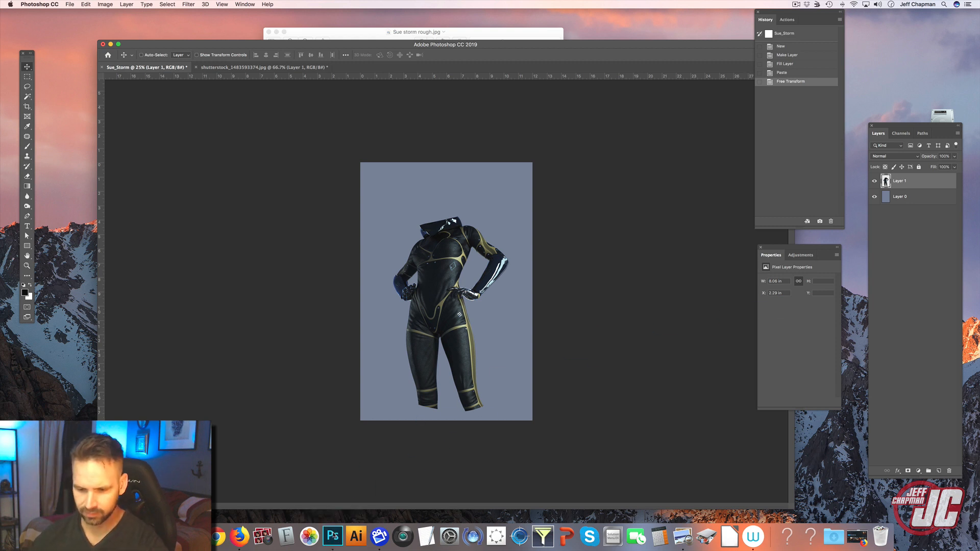
Convert the locked Background of shutterstock_1075748468.jpg, the muscular torso photo, into a regular layer.
left_click(27, 266)
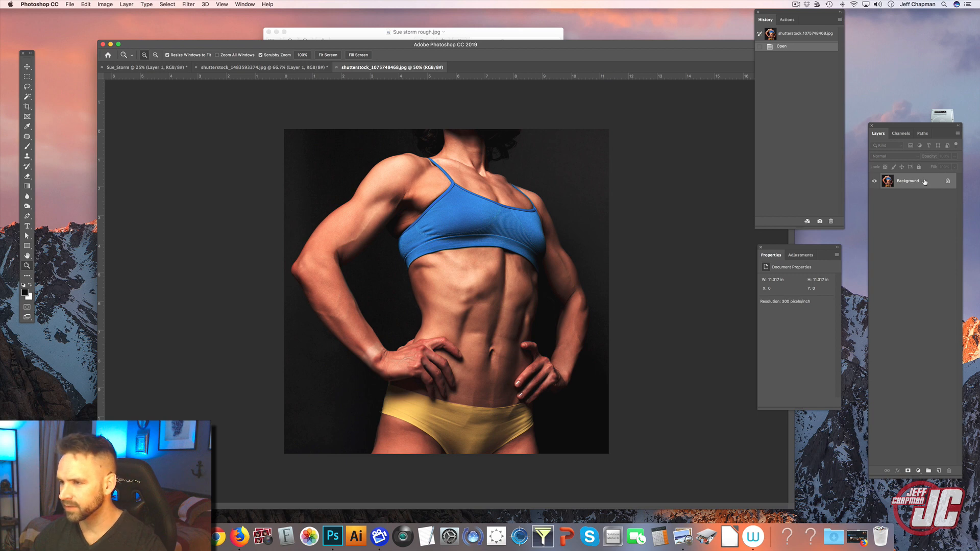
double_click(905, 182)
left_click(556, 242)
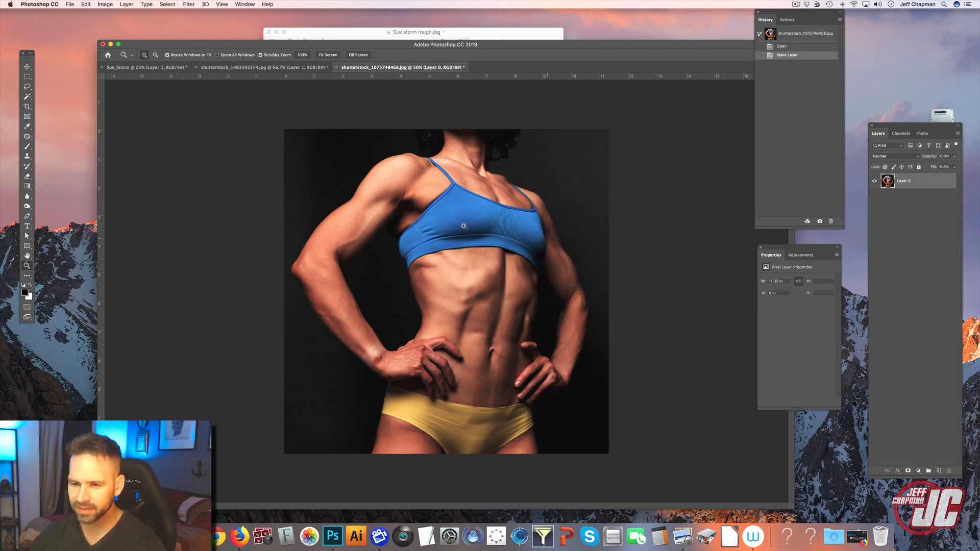
Add a Levels adjustment layer above the muscular torso photo.
left_click(370, 269)
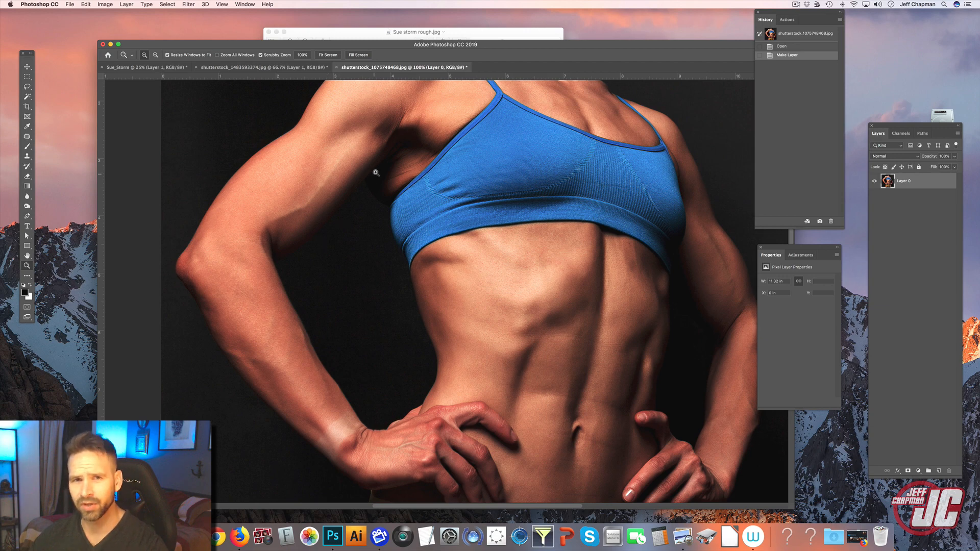
left_click(918, 471)
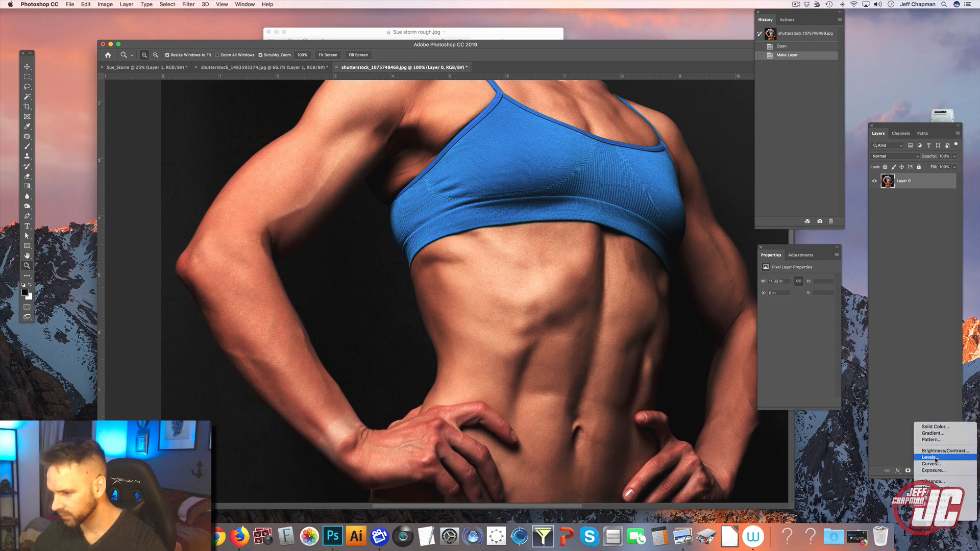
left_click(930, 457)
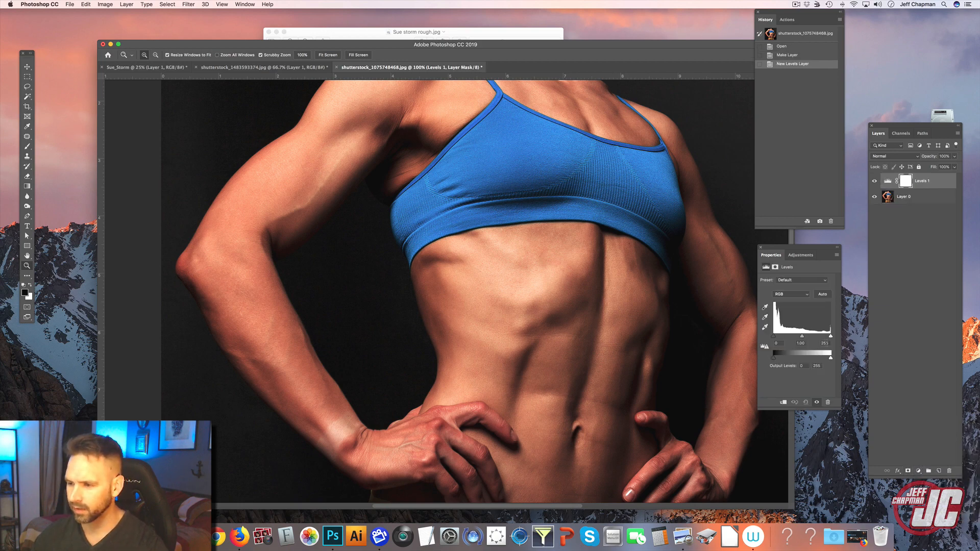
Brighten the Levels midtones to 3.12 and trace a pen path from the elbow crease along the upper arm's underside to the armpit.
left_click_drag(802, 337, 789, 339)
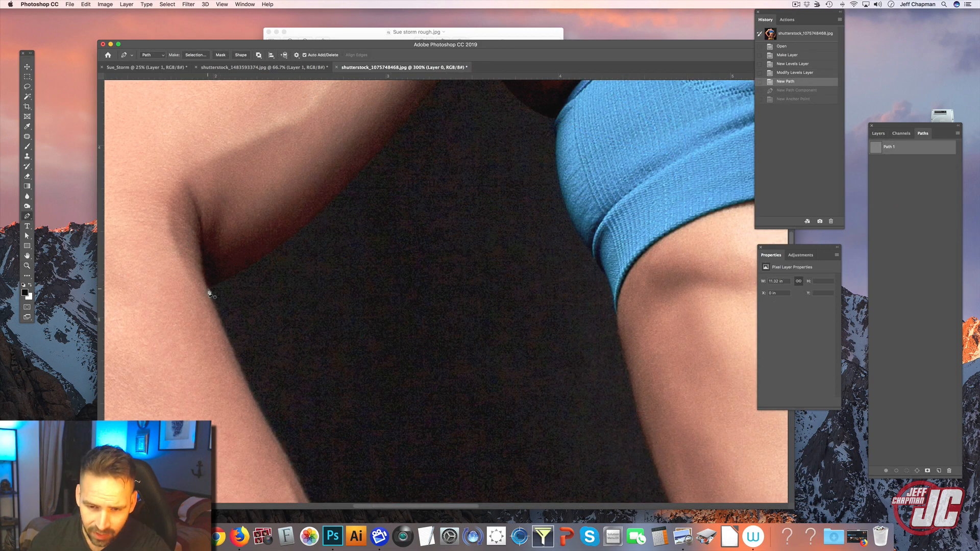
left_click(207, 290)
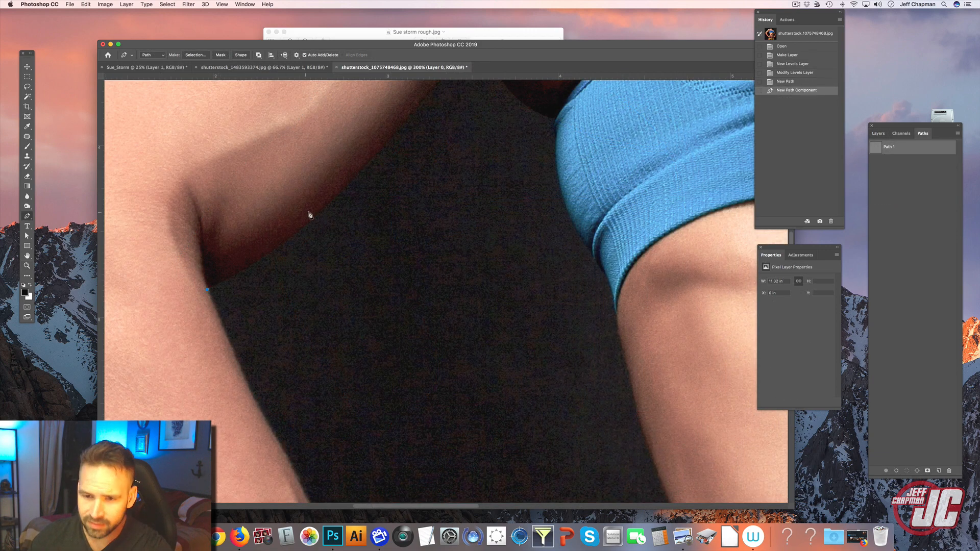
left_click_drag(321, 209, 360, 171)
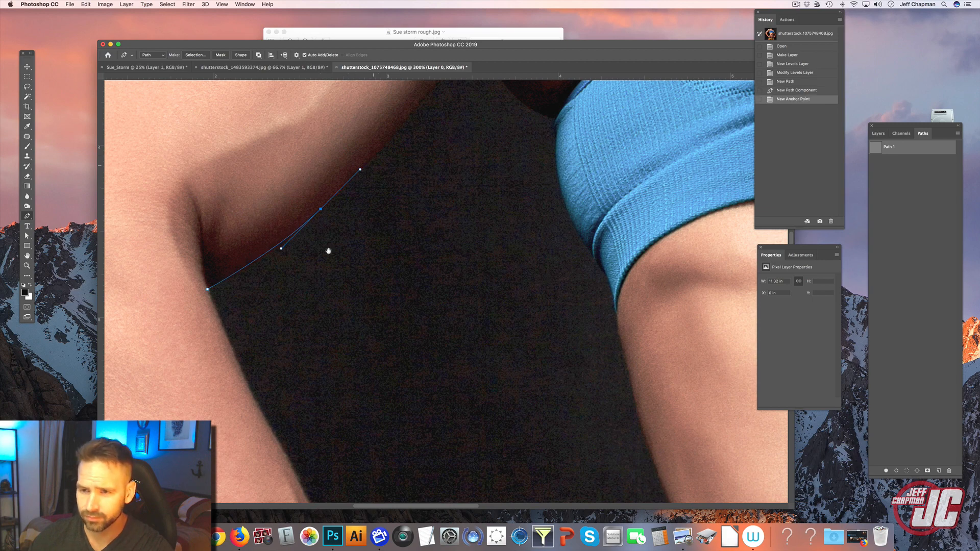
scroll(358, 230, "up", 5)
scroll(357, 229, "right", 3)
left_click(390, 189)
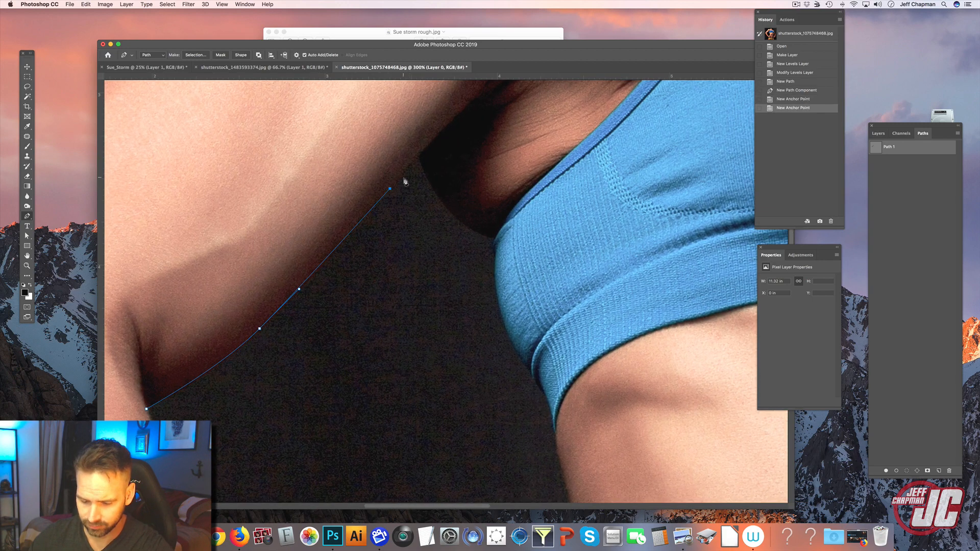
left_click(418, 158)
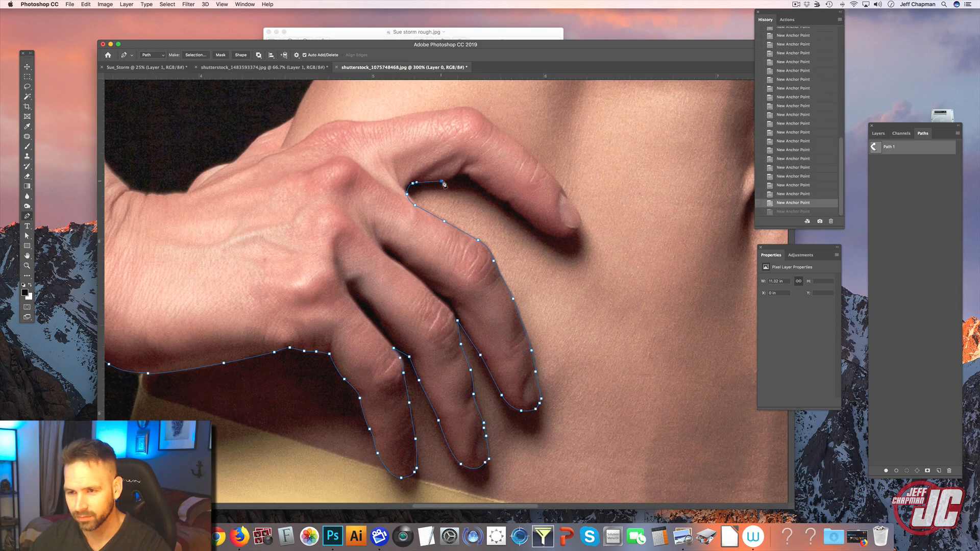
Continue the pen path along the underside of the hand's index finger and around its fingertip, making the fingertip anchor a corner point.
left_click_drag(442, 181, 510, 211)
left_click(465, 176)
left_click(508, 203)
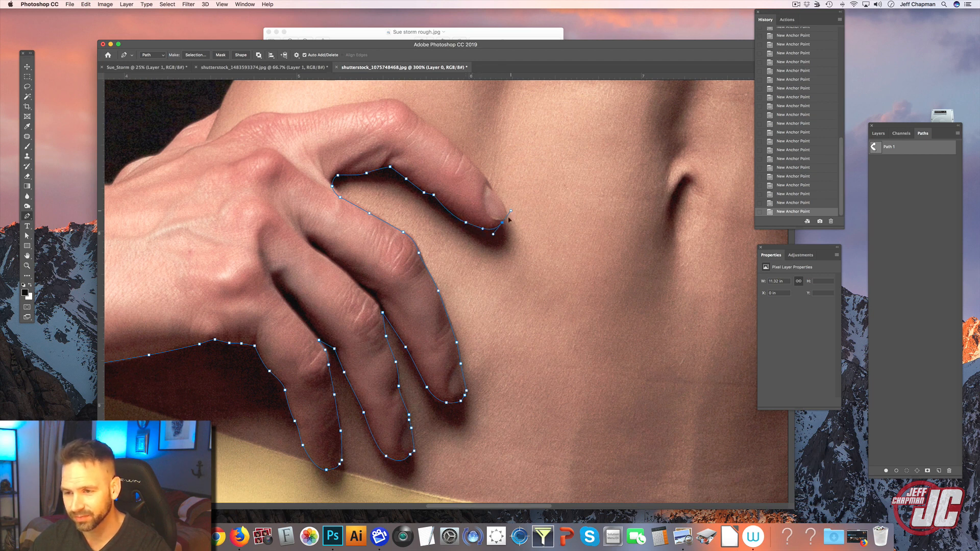
left_click(502, 223, "alt")
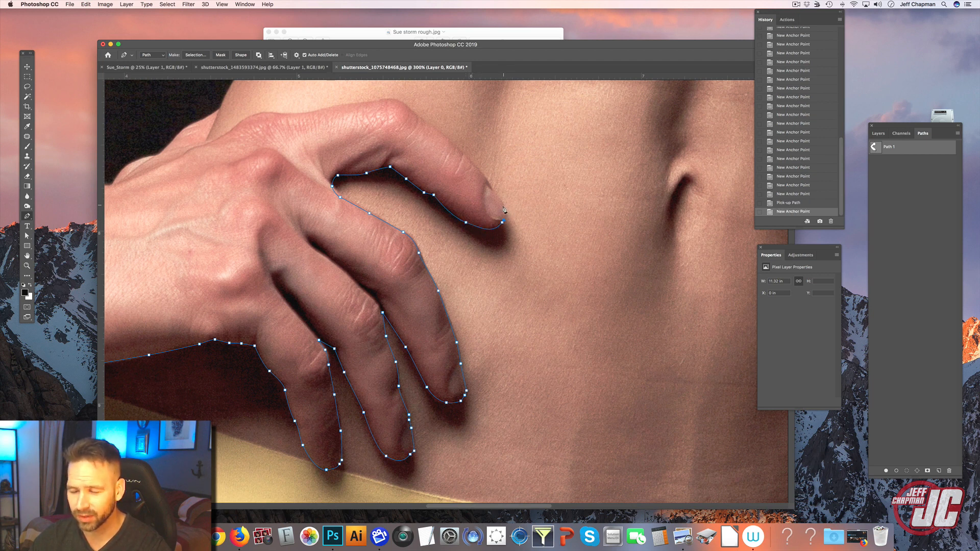
left_click_drag(497, 199, 496, 198)
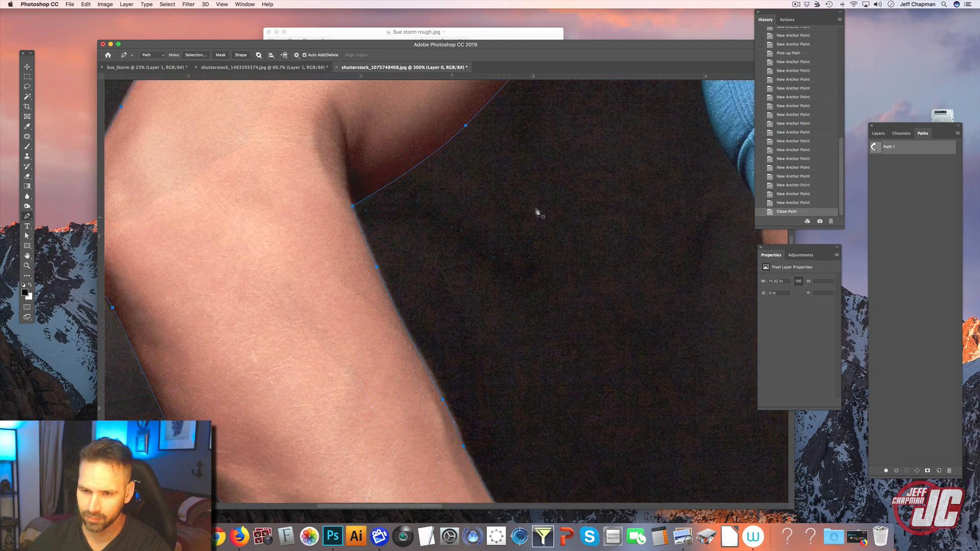
Trace a second path component around the other arm, from the shoulder to the gap between the arm and the torso.
left_click_drag(638, 118, 465, 273)
left_click_drag(608, 205, 316, 291)
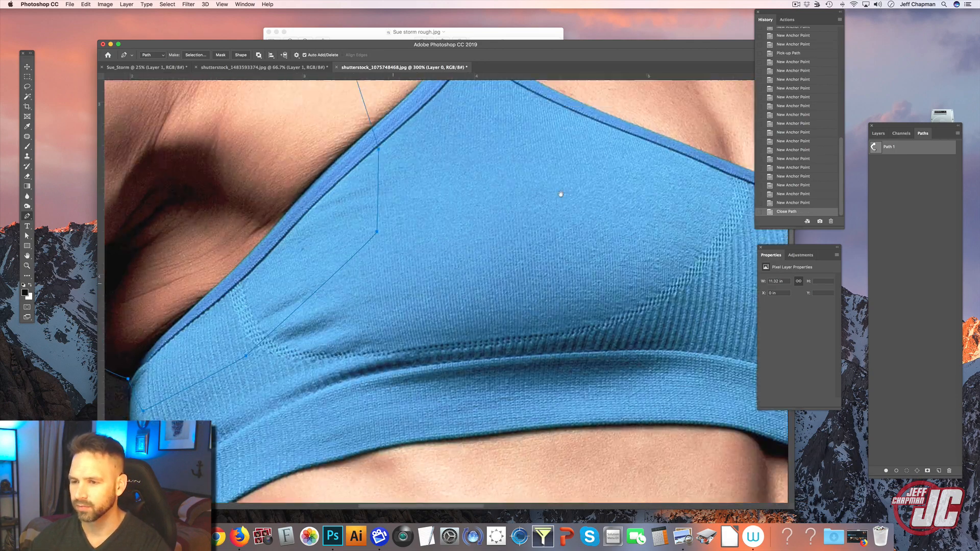
left_click_drag(560, 192, 327, 291)
left_click_drag(451, 232, 396, 262)
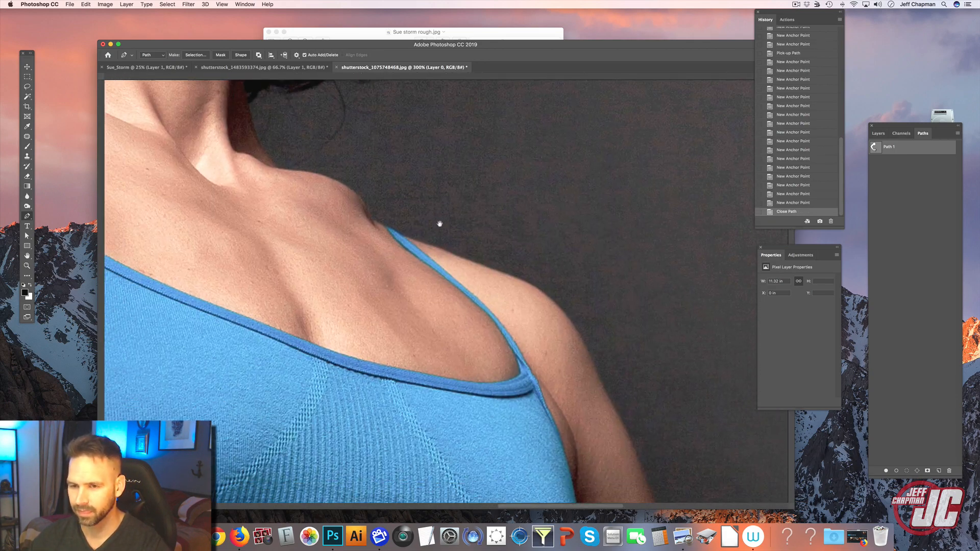
left_click(403, 237)
key("ctrl+z")
left_click(369, 218)
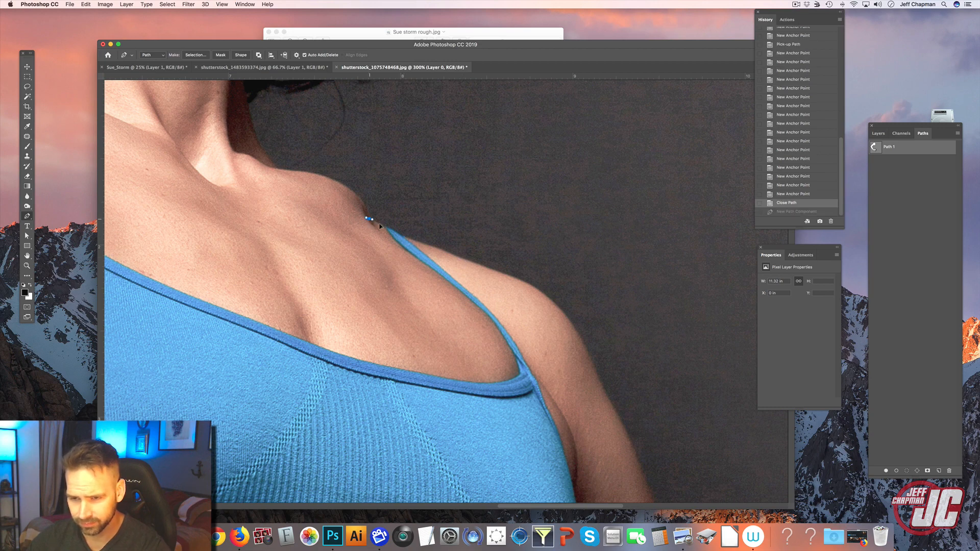
key("ctrl+z")
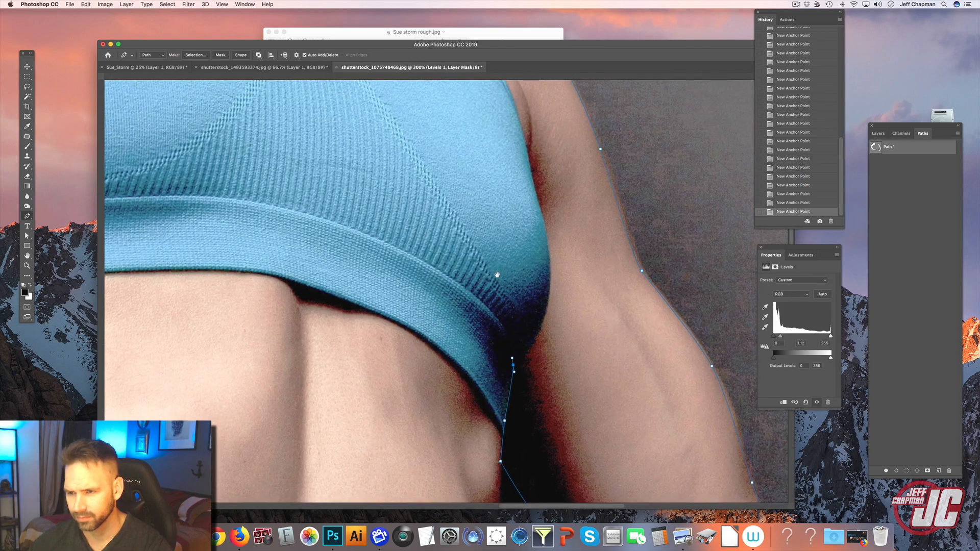
scroll(439, 186, "up", 10)
scroll(439, 186, "left", 2)
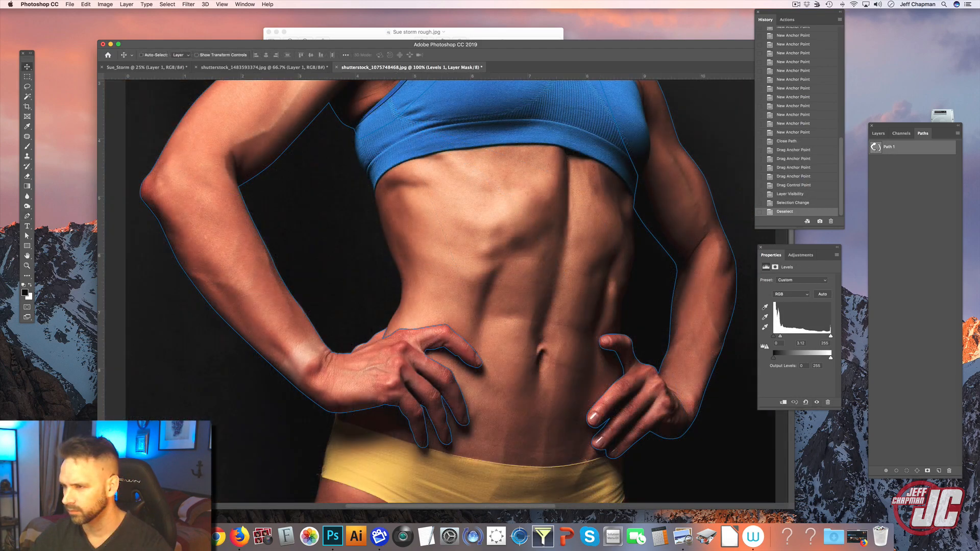
Convert the closed arm paths into a new anti-aliased selection.
left_click(958, 134)
left_click(902, 174)
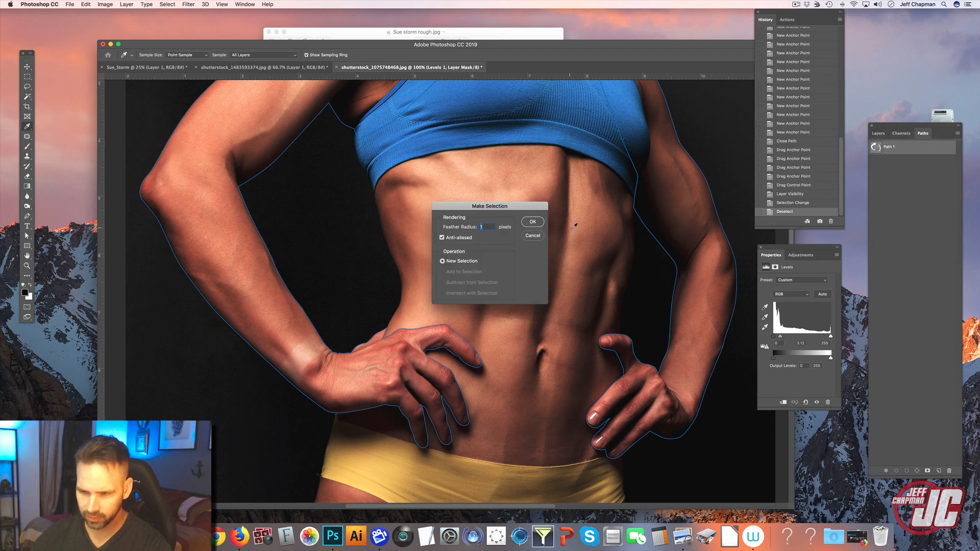
left_click(532, 223)
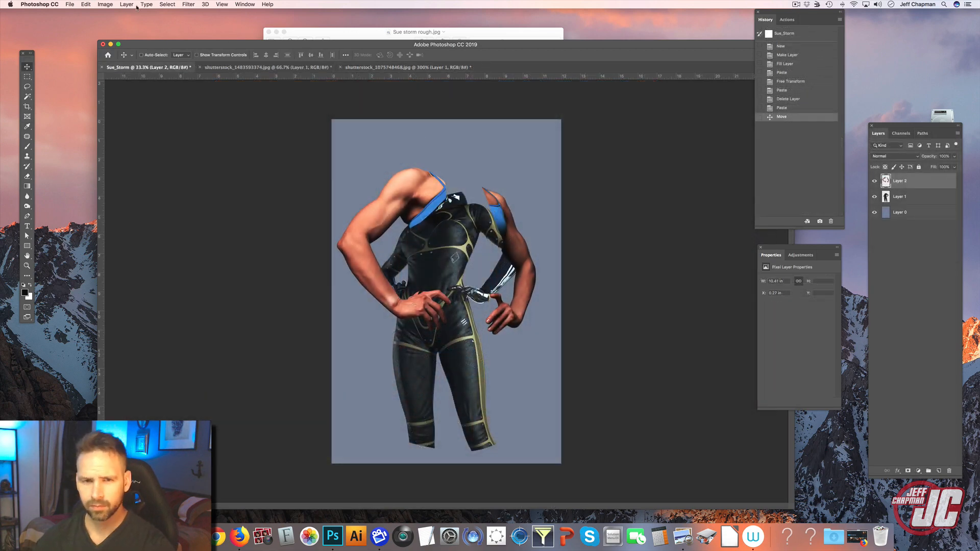
Flip the pasted arms layer horizontally, scale it down with Free Transform and fit it over the suited torso.
left_click(85, 4)
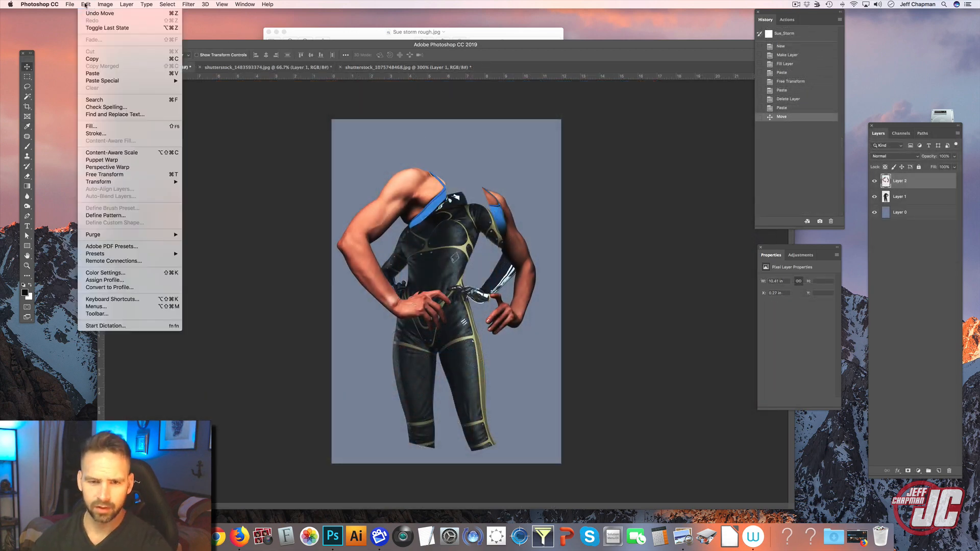
mouse_move(153, 182)
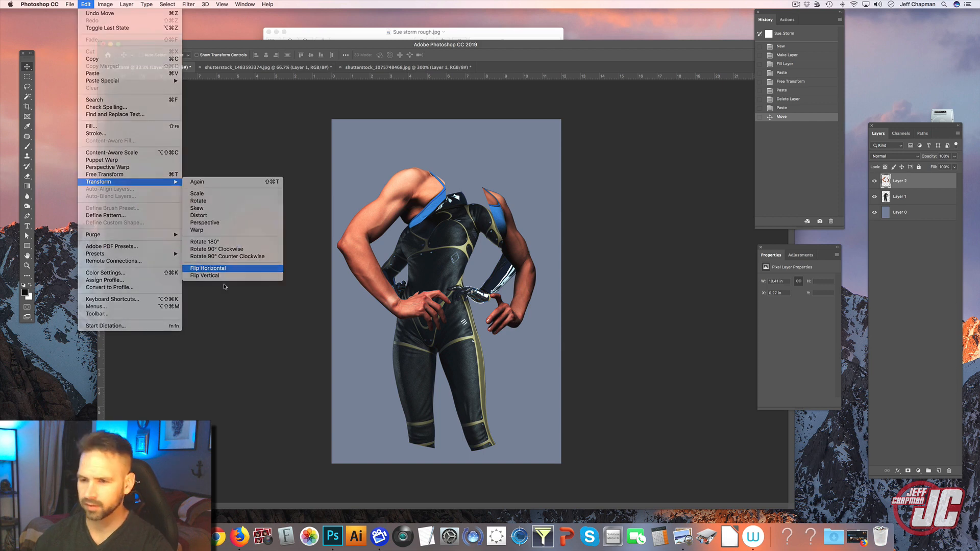
left_click(224, 268)
key("ctrl+t")
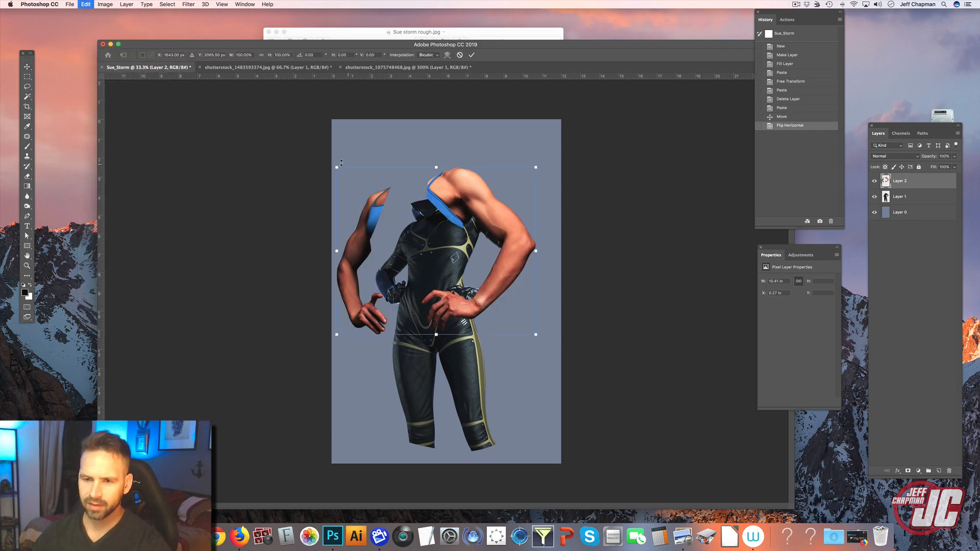
left_click_drag(336, 167, 377, 202)
left_click_drag(498, 276, 492, 256)
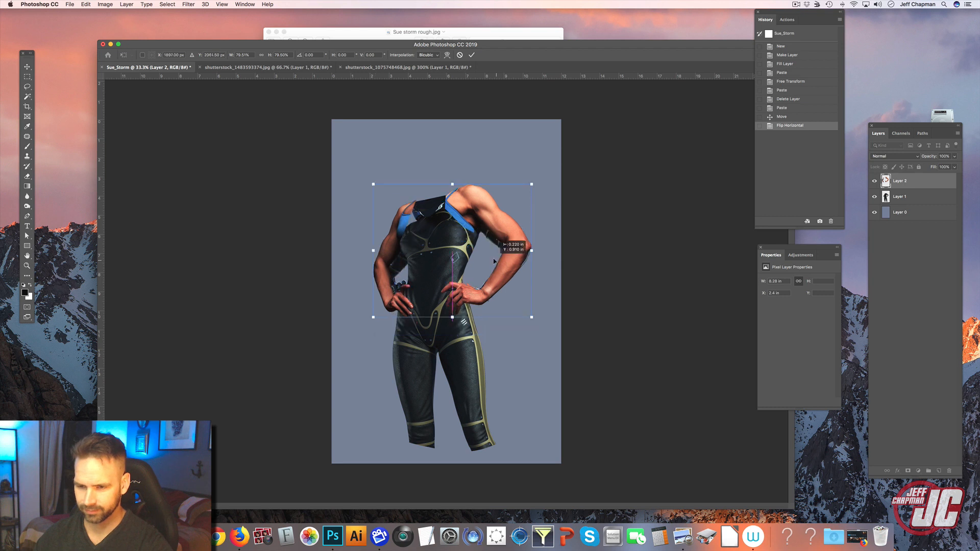
left_click_drag(533, 183, 527, 192)
key("Return")
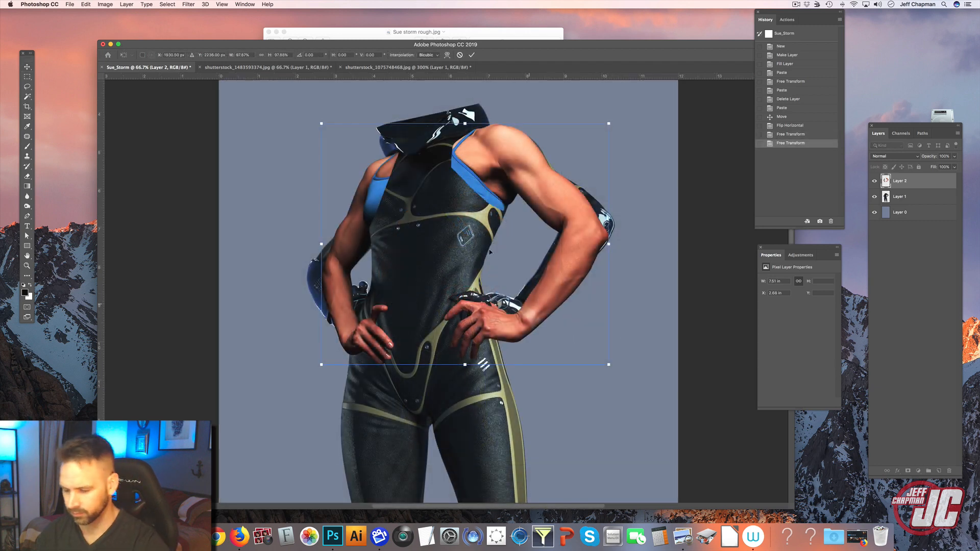
Apply the arms layer's transform, nudge it slightly left, and warp the elbows and far hand outward over the suit's arms.
key("Return")
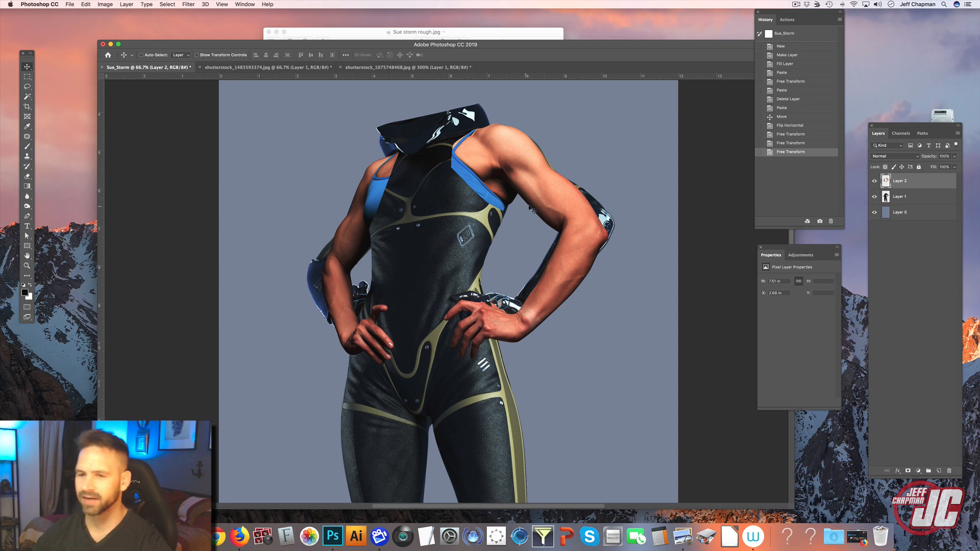
left_click_drag(539, 200, 535, 201)
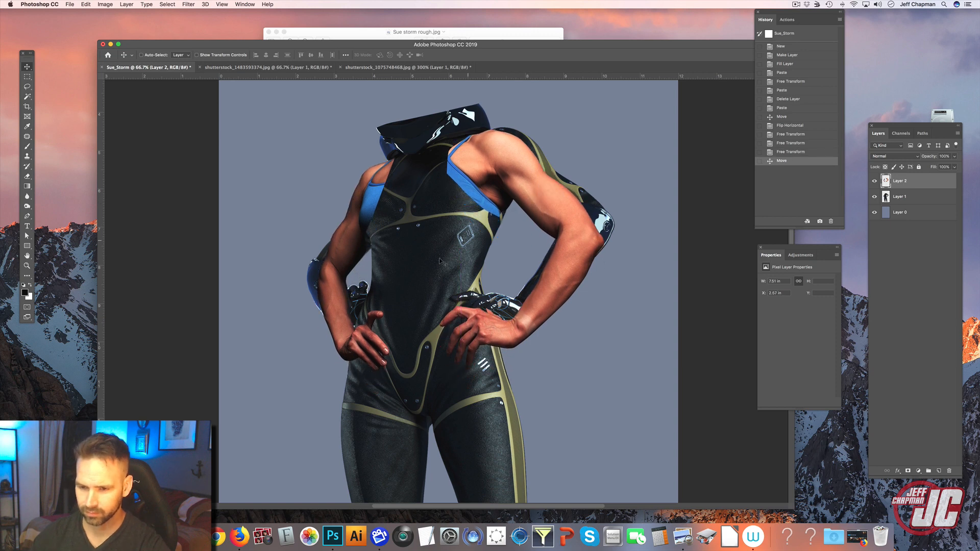
left_click(92, 4)
mouse_move(128, 182)
left_click(227, 231)
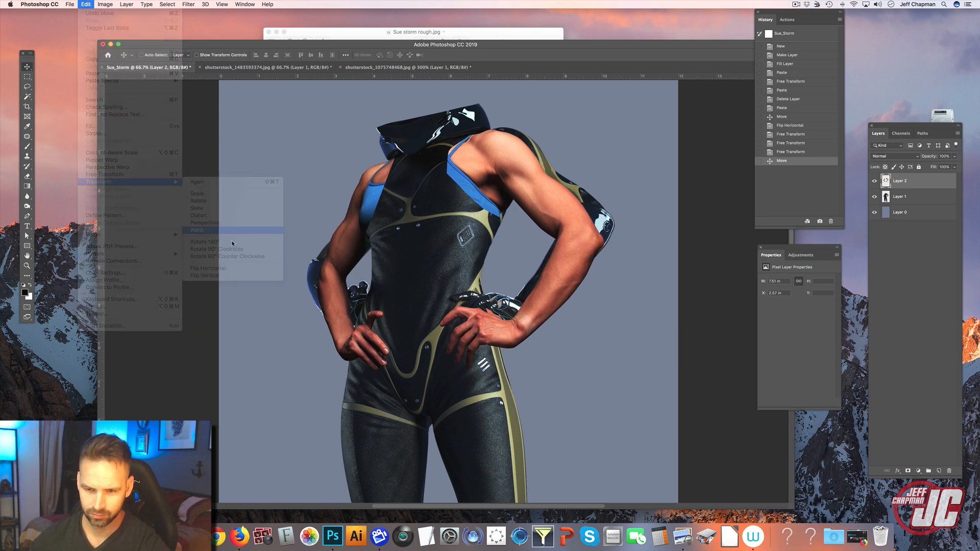
left_click_drag(351, 348, 345, 341)
left_click_drag(324, 278, 313, 276)
left_click_drag(587, 232, 595, 230)
key("super+z")
key("super+z")
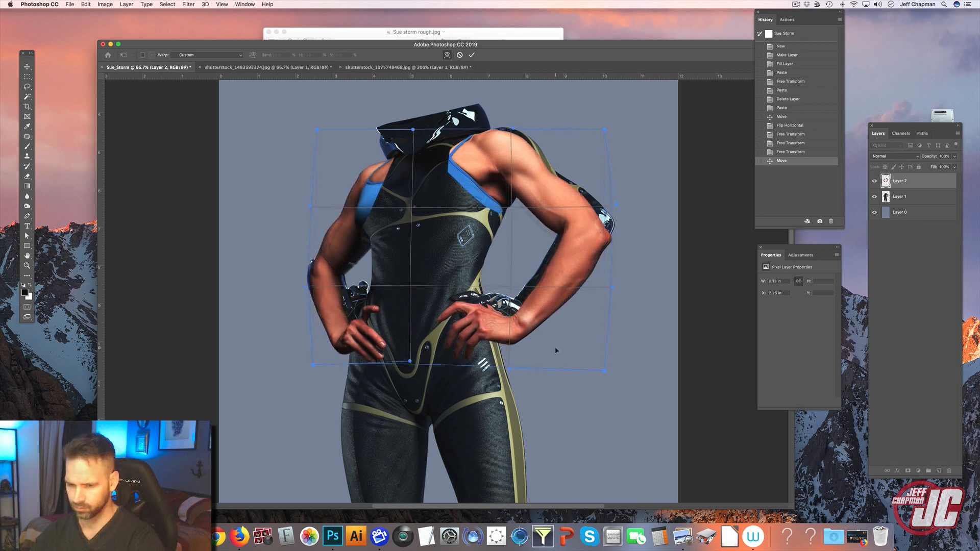
key("Return")
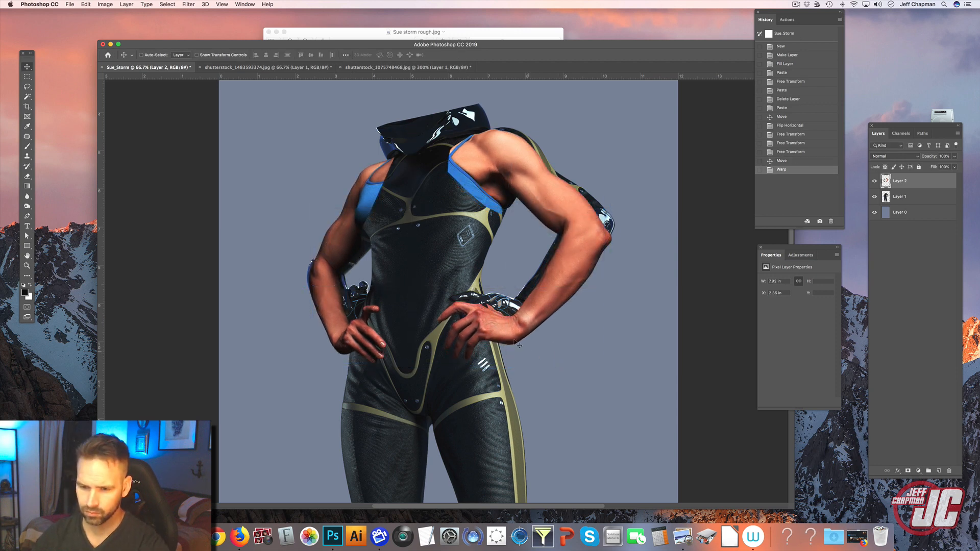
Liquify the arms layer with the Forward Warp tool, reshaping the far forearm and adjusting both hands on the hips.
left_click(189, 5)
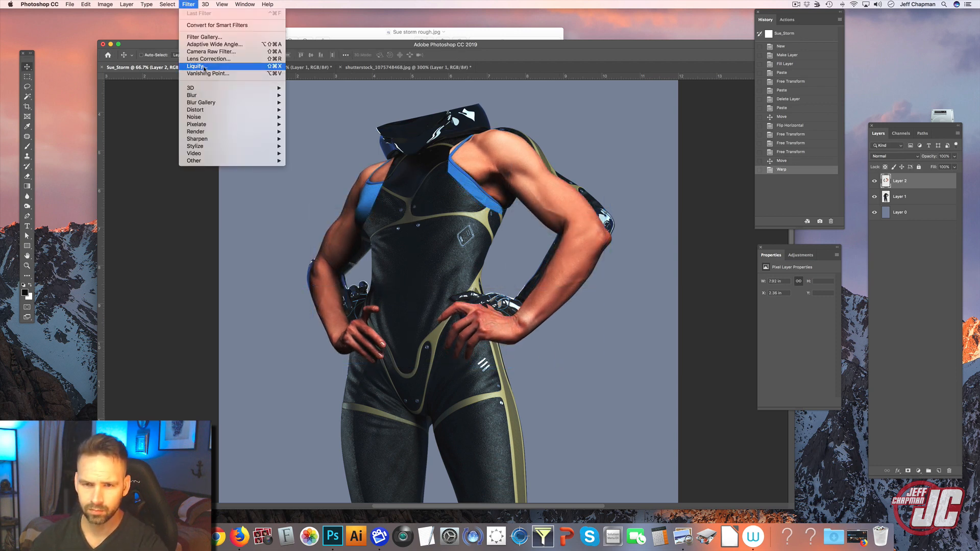
left_click(227, 66)
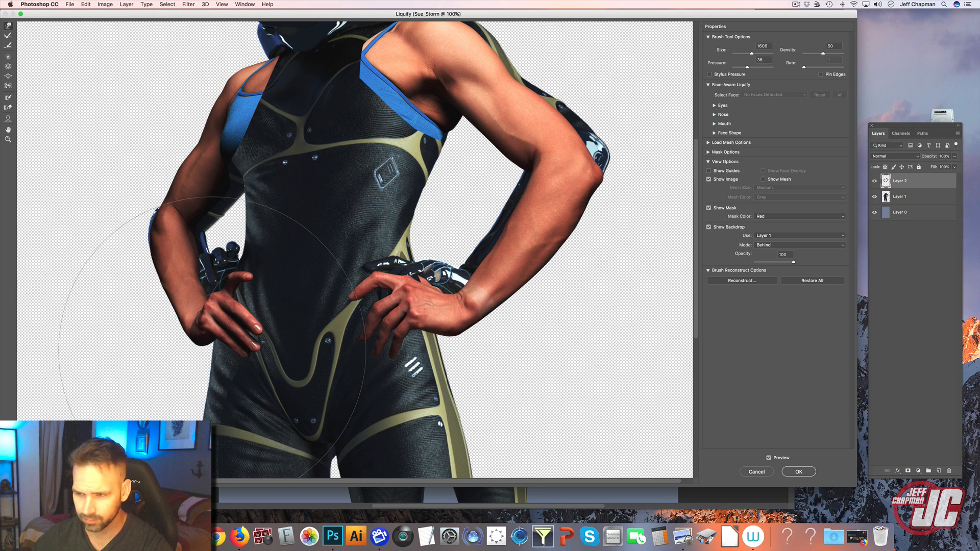
left_click_drag(238, 261, 230, 292)
left_click_drag(162, 228, 170, 217)
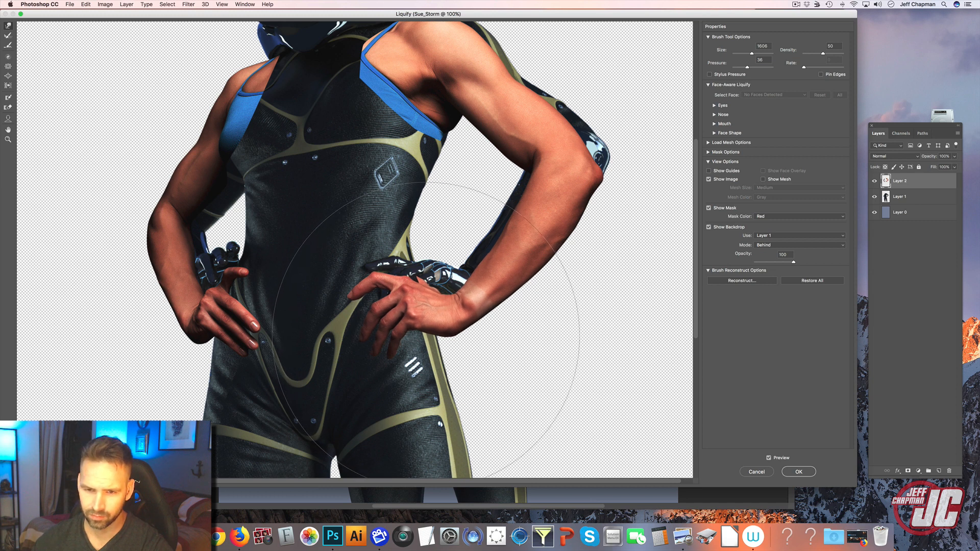
mouse_move(392, 322)
left_mouse_down()
mouse_move(381, 355)
mouse_move(410, 354)
mouse_move(431, 375)
mouse_move(430, 354)
mouse_move(446, 377)
mouse_move(413, 392)
mouse_move(365, 378)
left_mouse_up()
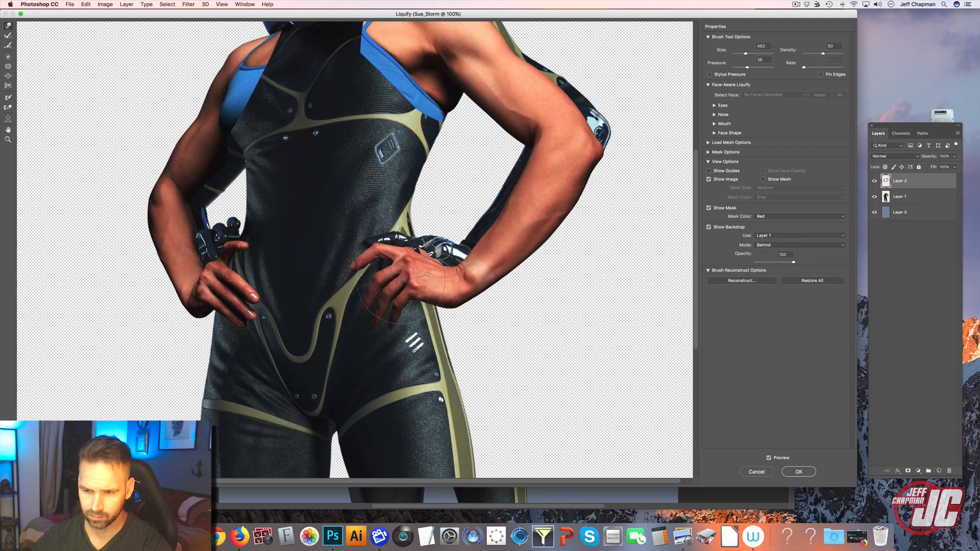
left_click(794, 471)
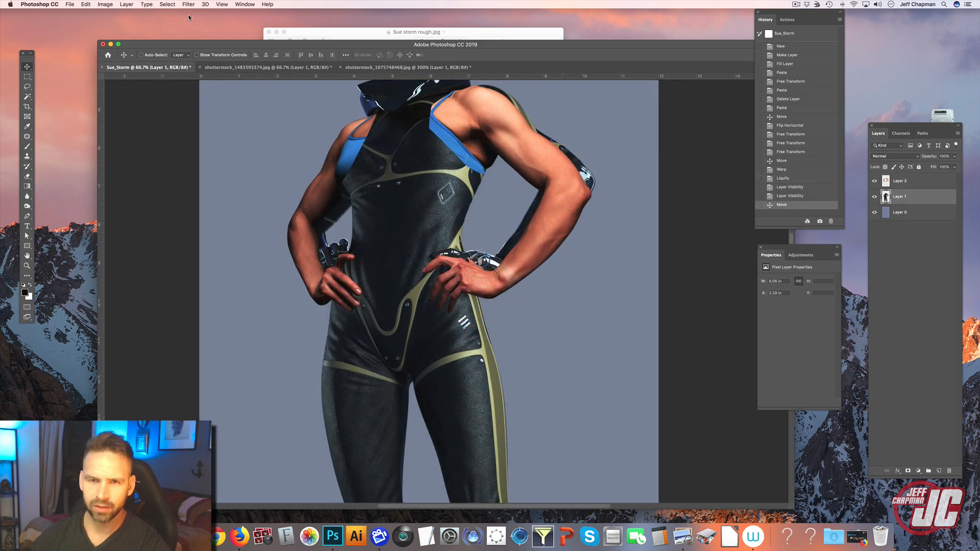
left_click(189, 5)
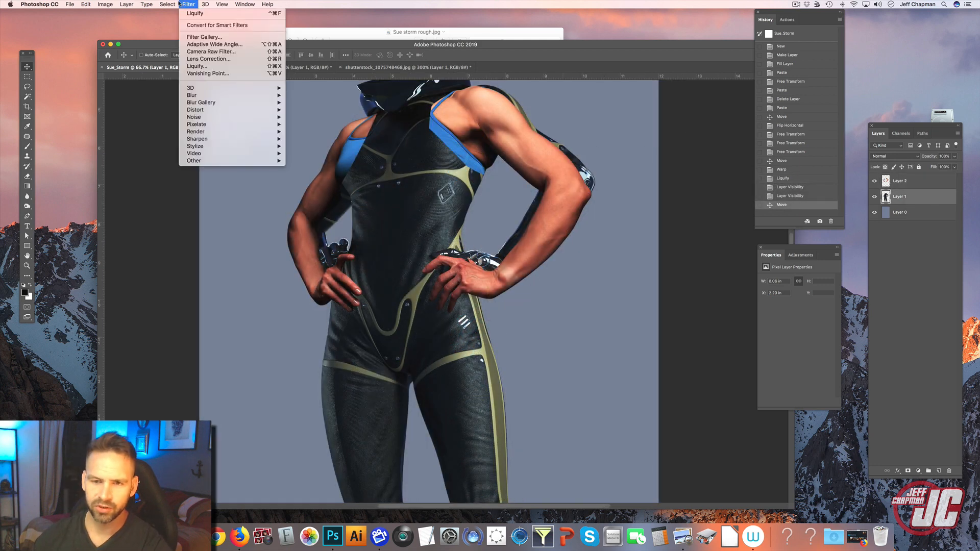
left_click(188, 4)
left_click(188, 5)
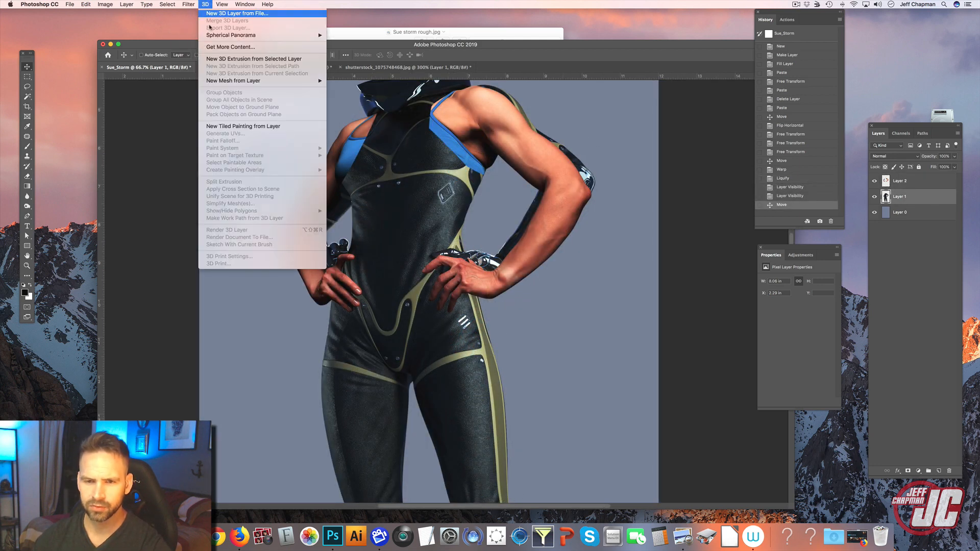
mouse_move(189, 5)
mouse_move(209, 96)
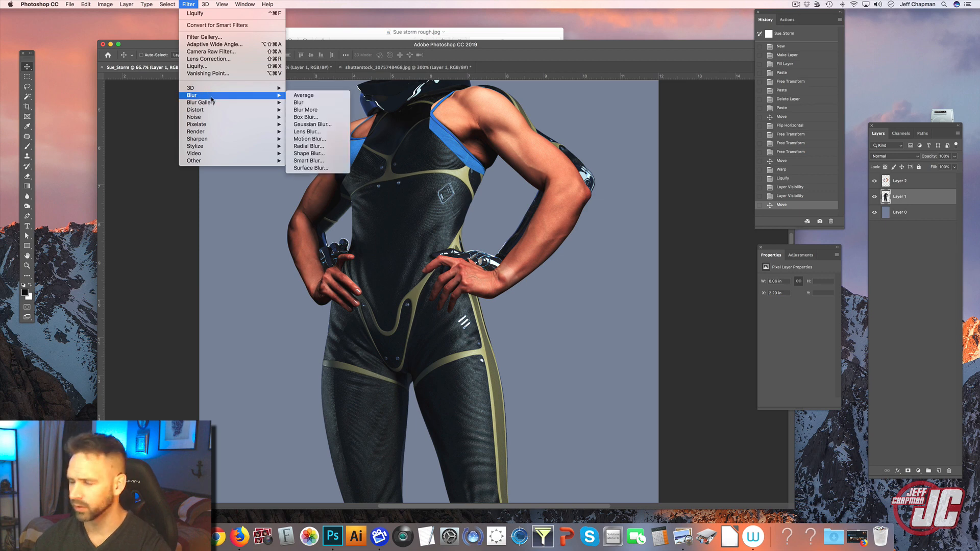
mouse_move(265, 124)
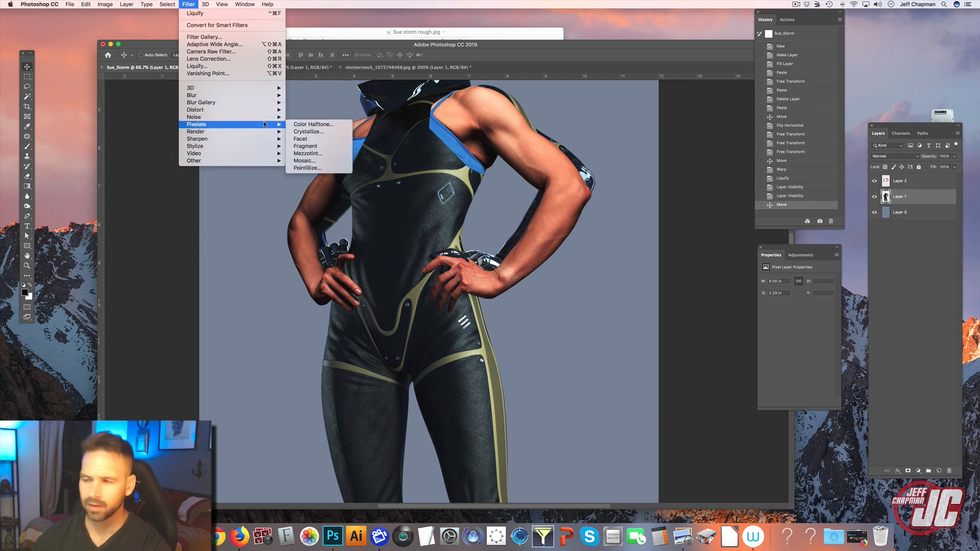
Rename the body layer as Suit and the muscular arms layer as Arms.
double_click(901, 197)
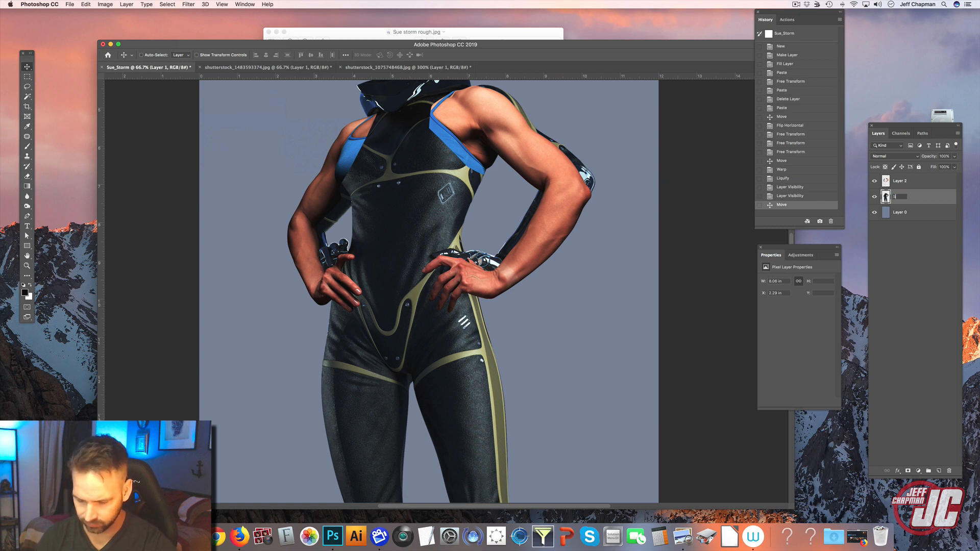
double_click(902, 181)
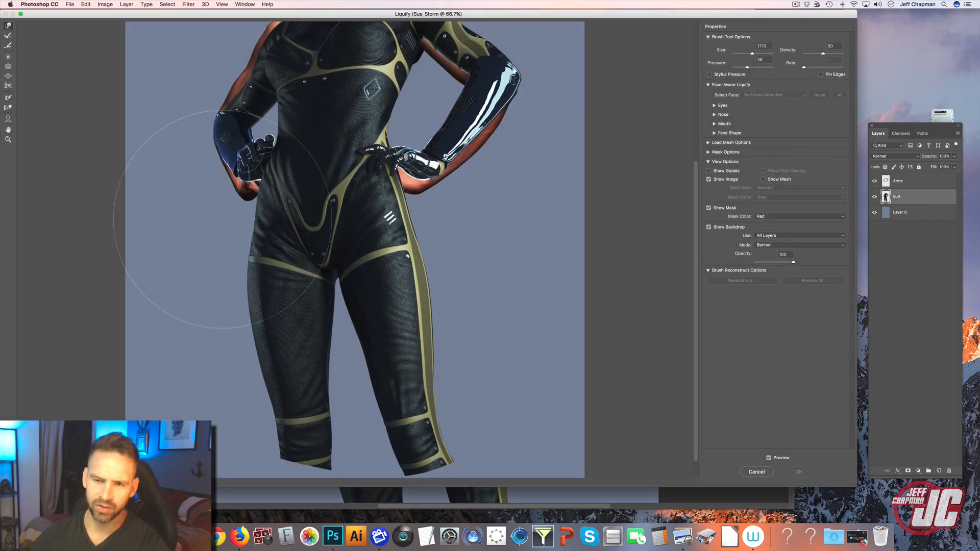
Liquify the Suit layer with a large Forward Warp brush, pushing both hips and outer thighs outward for a fuller figure.
left_click_drag(227, 218, 218, 214)
left_click_drag(240, 329, 236, 328)
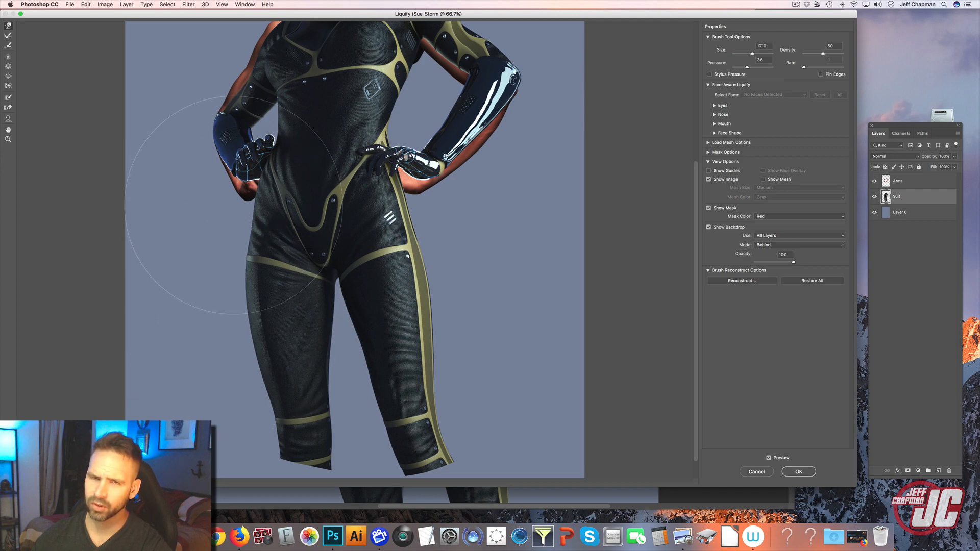
left_click_drag(229, 203, 226, 201)
left_click_drag(397, 206, 407, 206)
left_click_drag(436, 289, 457, 290)
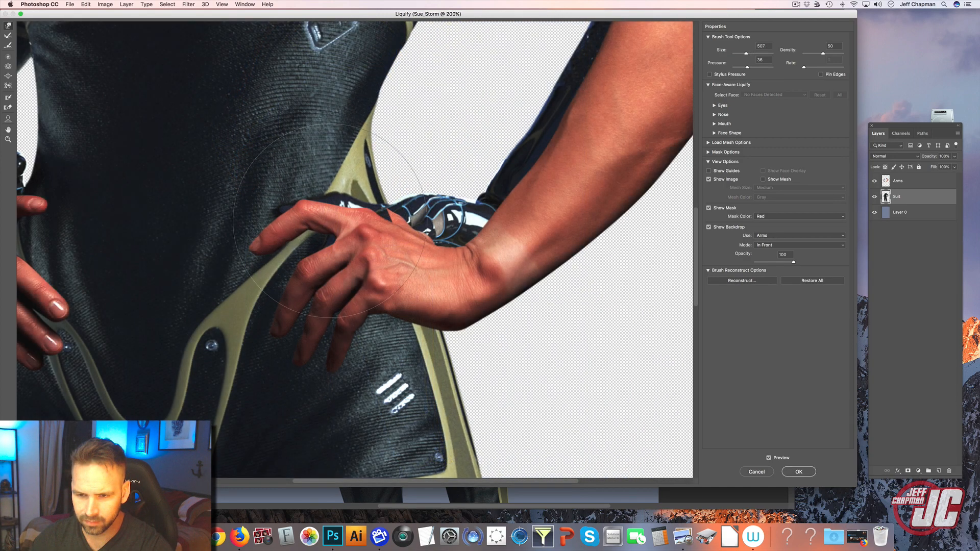
With the Arms layer shown in front as backdrop, warp the suit's near glove down behind the bare hand using a smaller brush.
left_click_drag(395, 221, 400, 244)
mouse_move(443, 216)
left_mouse_down()
mouse_move(422, 221)
mouse_move(390, 231)
mouse_move(419, 249)
left_mouse_up()
left_click_drag(315, 219, 294, 224)
left_click_drag(444, 203, 448, 209)
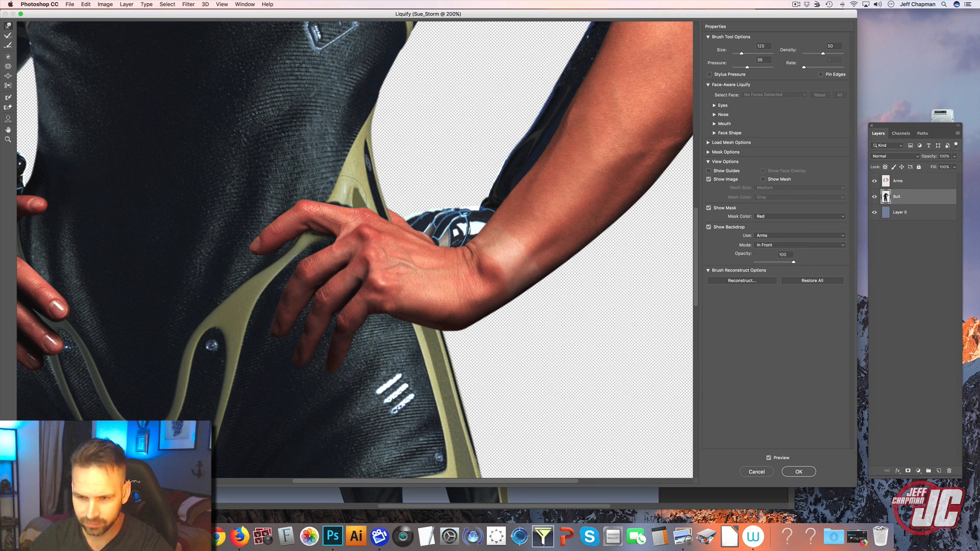
Resize the warp brush, adjust the suit's waist, push the near outer thigh outward, and apply the Liquify changes.
left_click_drag(747, 54, 746, 54)
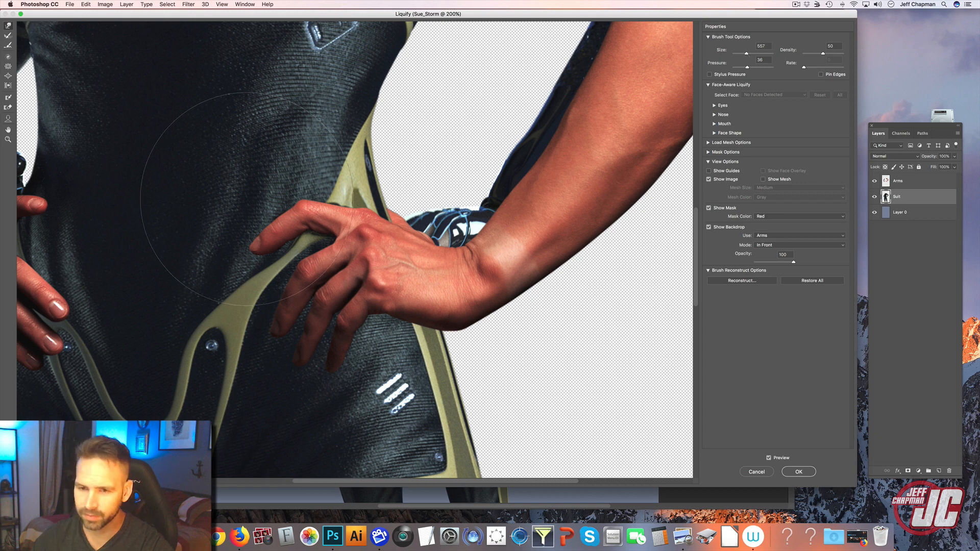
left_click_drag(314, 120, 319, 120)
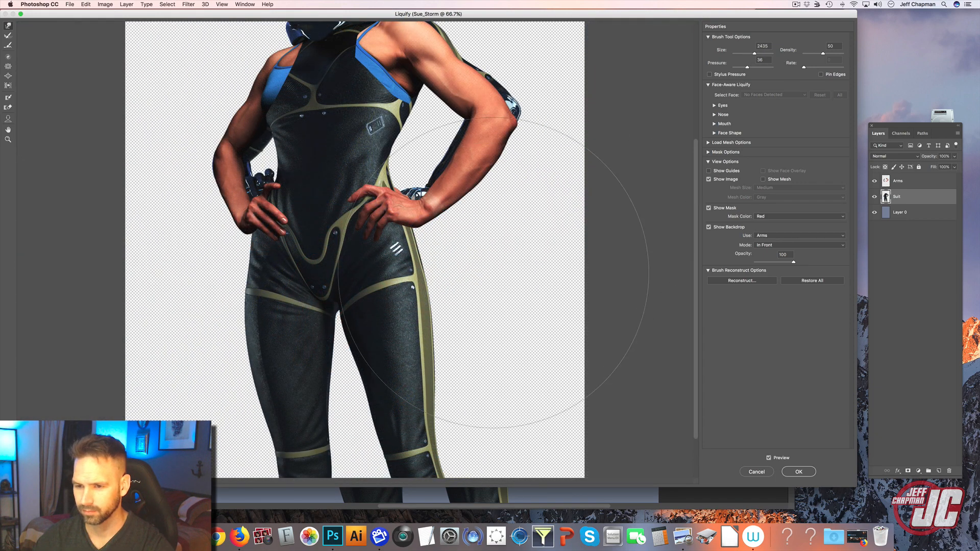
left_click_drag(466, 331, 469, 331)
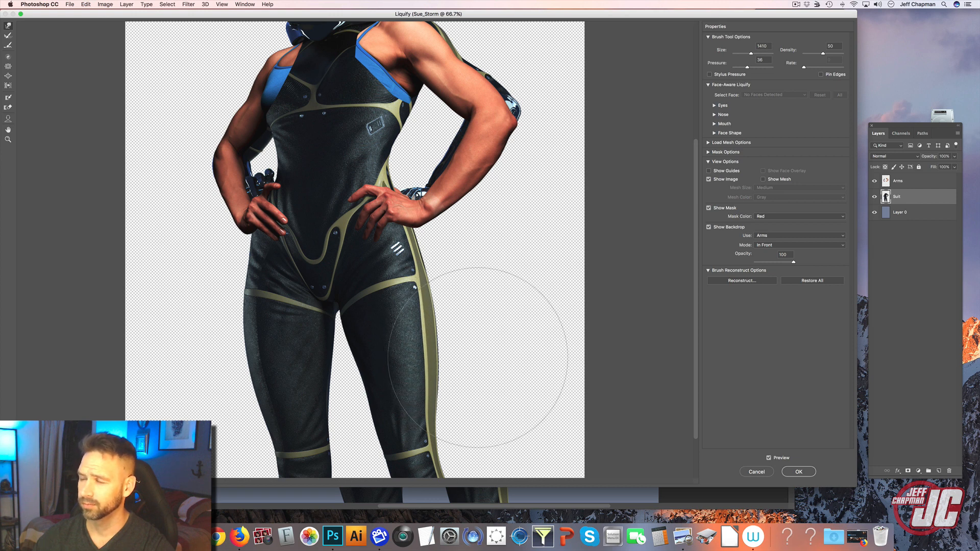
scroll(476, 337, "down", 3)
scroll(490, 307, "up", 4)
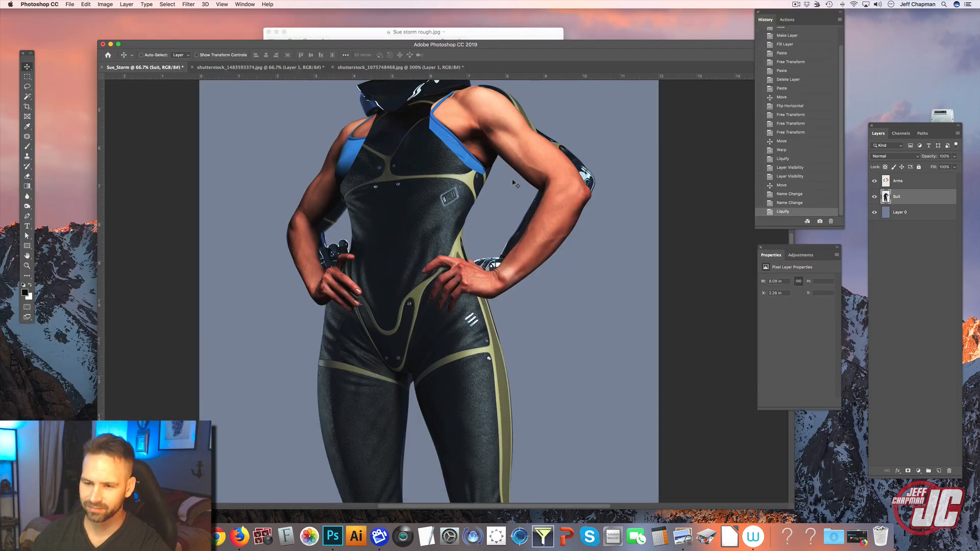
Compare the suit before and after the Liquify by switching between the last two history states, finishing on the liquified version.
left_click(792, 204)
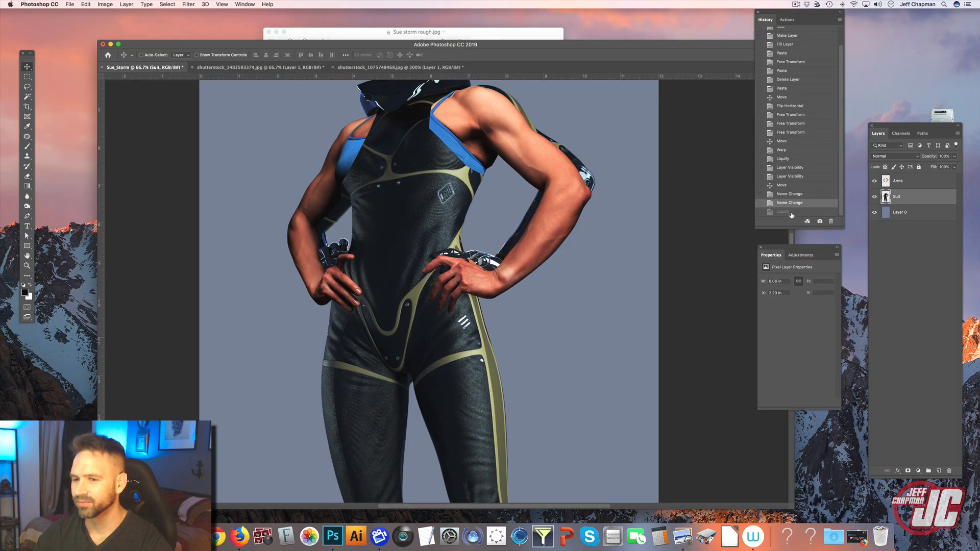
left_click(795, 213)
left_click(796, 205)
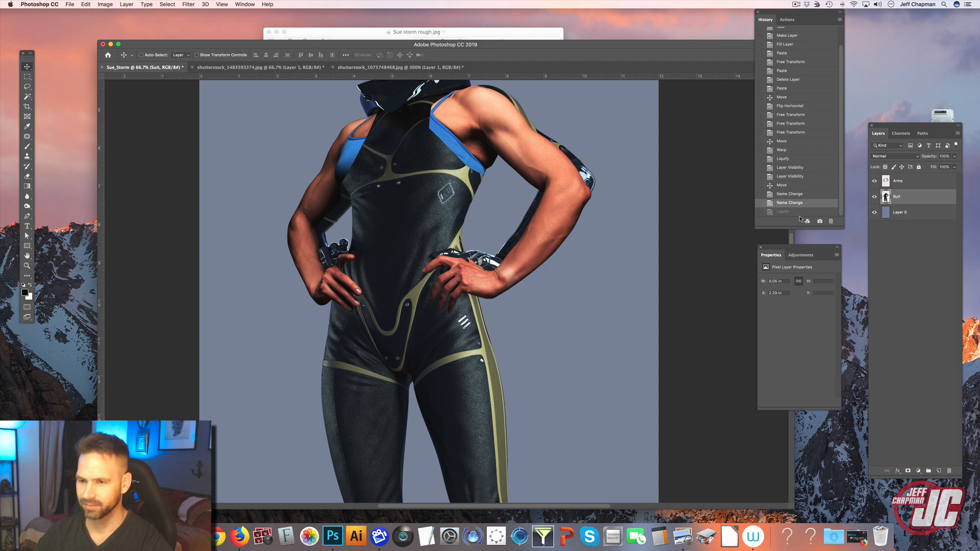
left_click(794, 212)
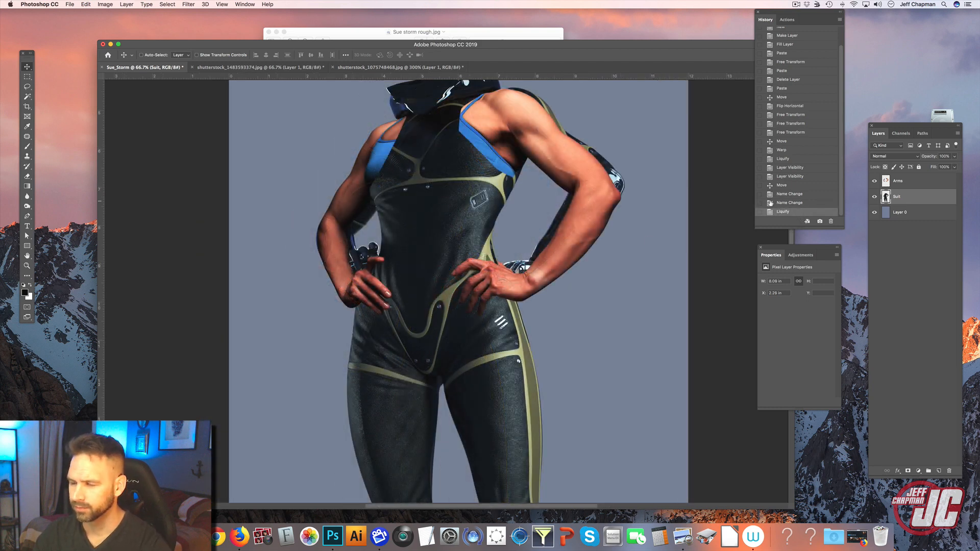
Add a layer mask to the Suit layer and paint out the gloves, excess sleeves and helmet collar at 100% brush opacity.
left_click(27, 266)
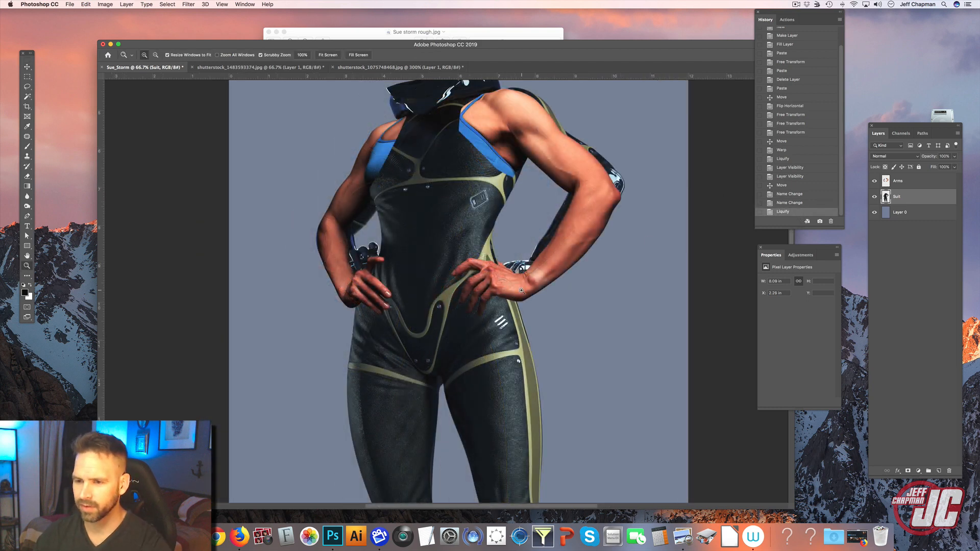
left_click(522, 291)
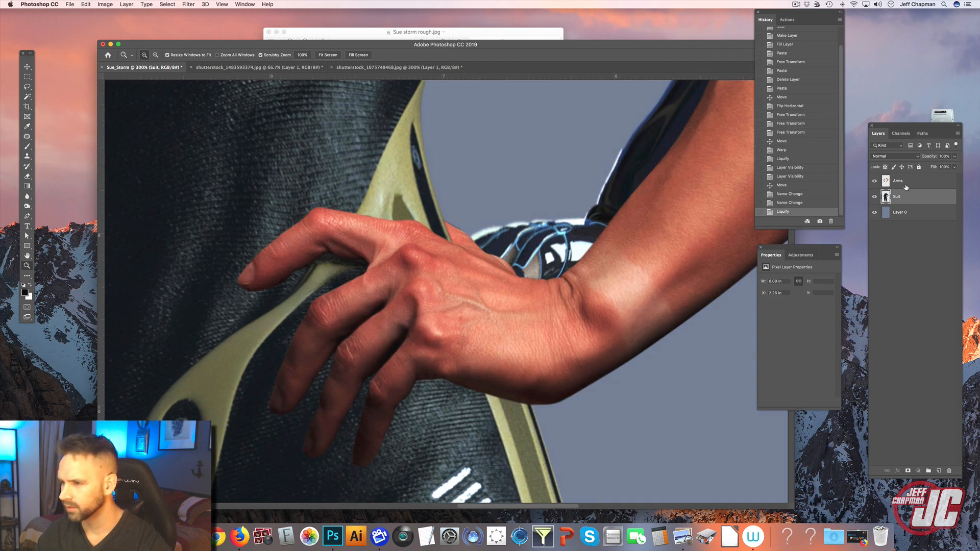
left_click(909, 471)
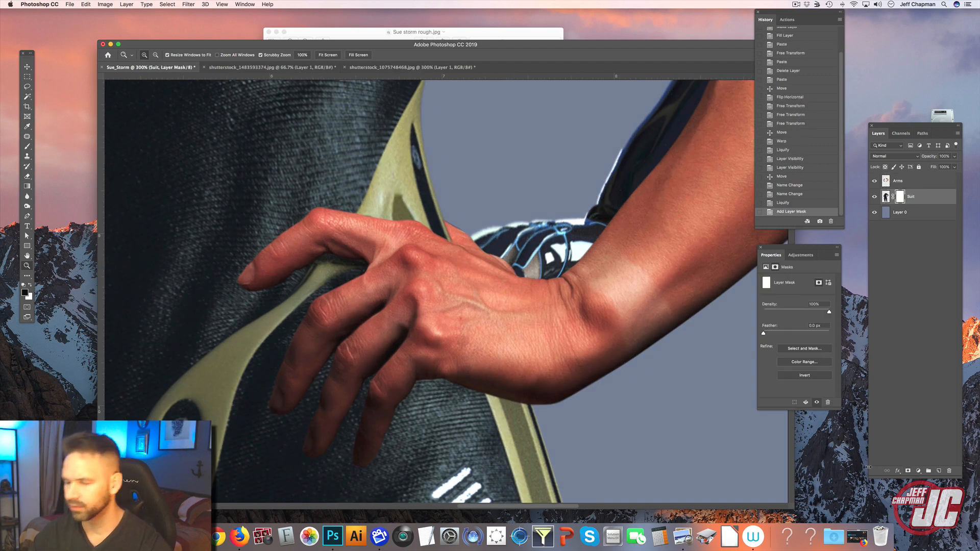
left_click(28, 146)
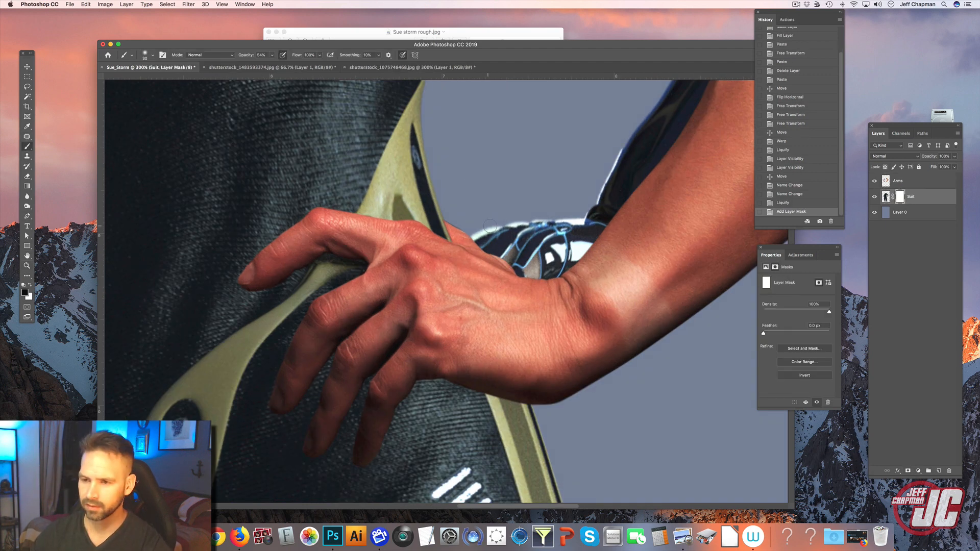
scroll(416, 181, "right", 6)
right_click(417, 180)
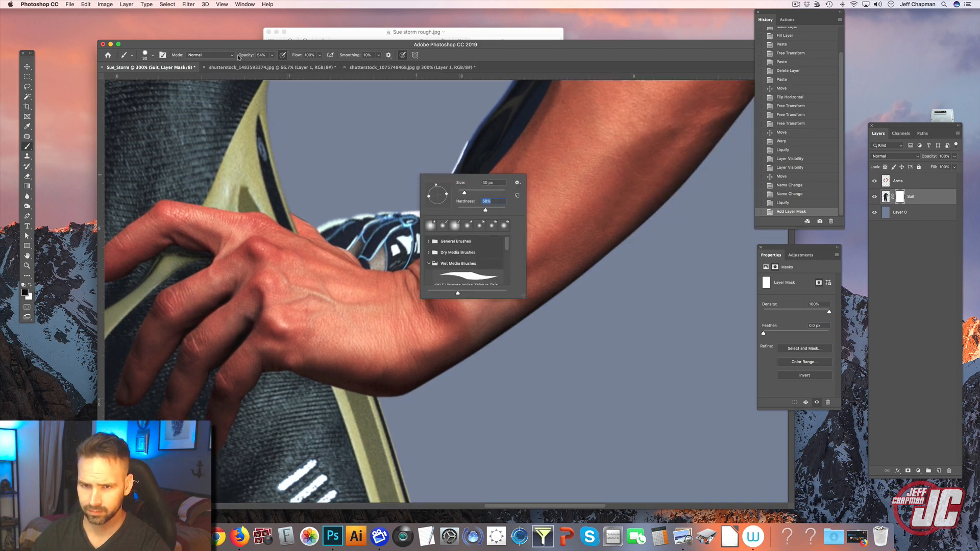
left_click(273, 56)
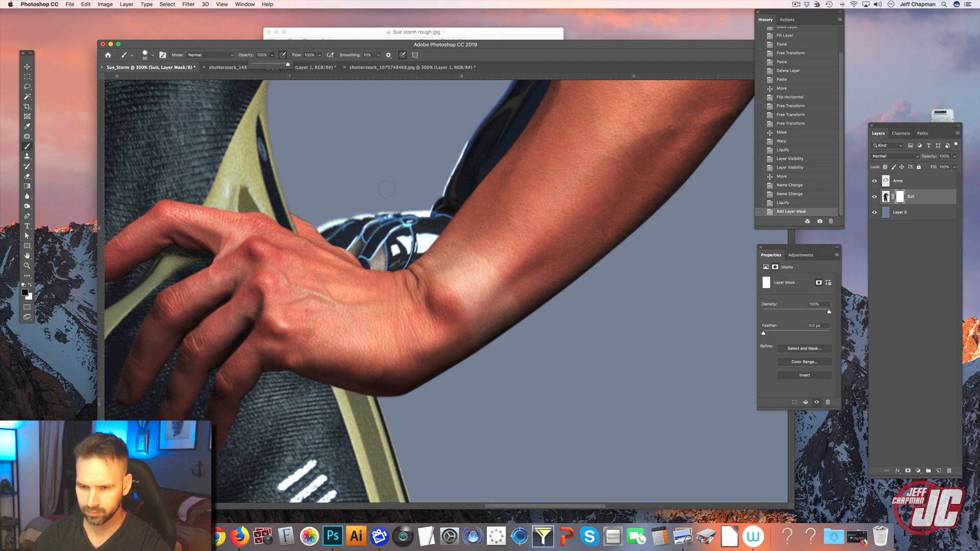
mouse_move(396, 214)
left_mouse_down()
mouse_move(383, 255)
mouse_move(358, 266)
mouse_move(372, 230)
left_mouse_up()
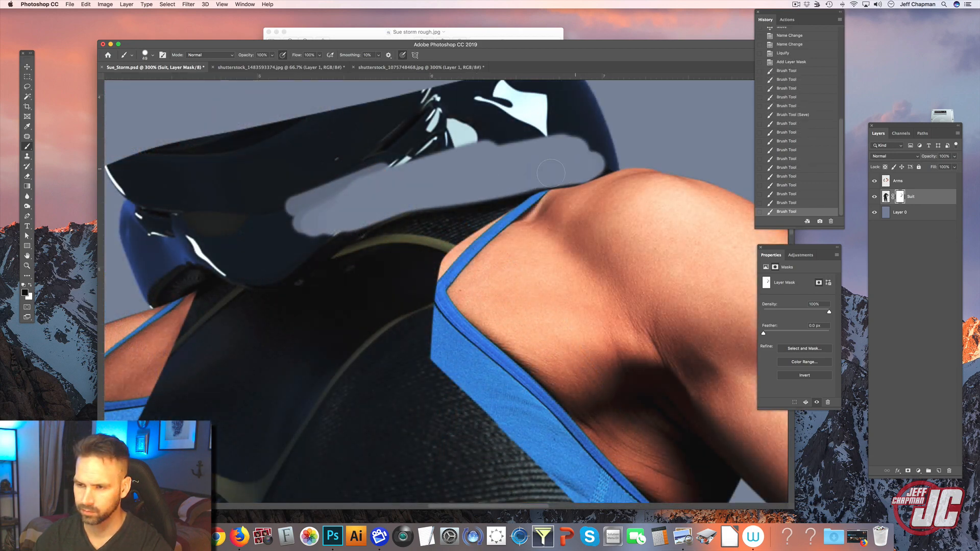
mouse_move(524, 176)
left_mouse_down()
mouse_move(619, 147)
mouse_move(477, 137)
left_mouse_up()
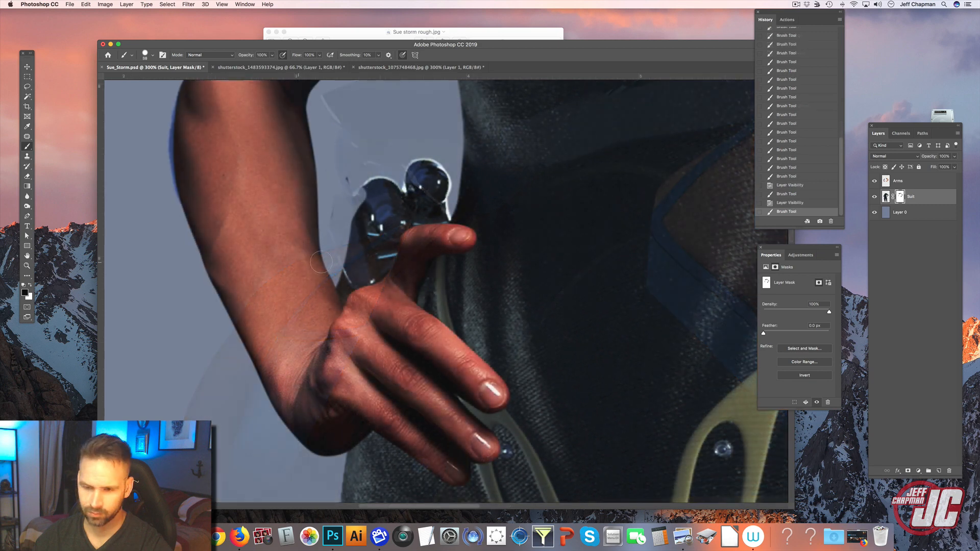
mouse_move(326, 299)
left_mouse_down()
mouse_move(367, 290)
mouse_move(410, 219)
mouse_move(425, 226)
mouse_move(440, 217)
mouse_move(445, 195)
mouse_move(405, 186)
left_mouse_up()
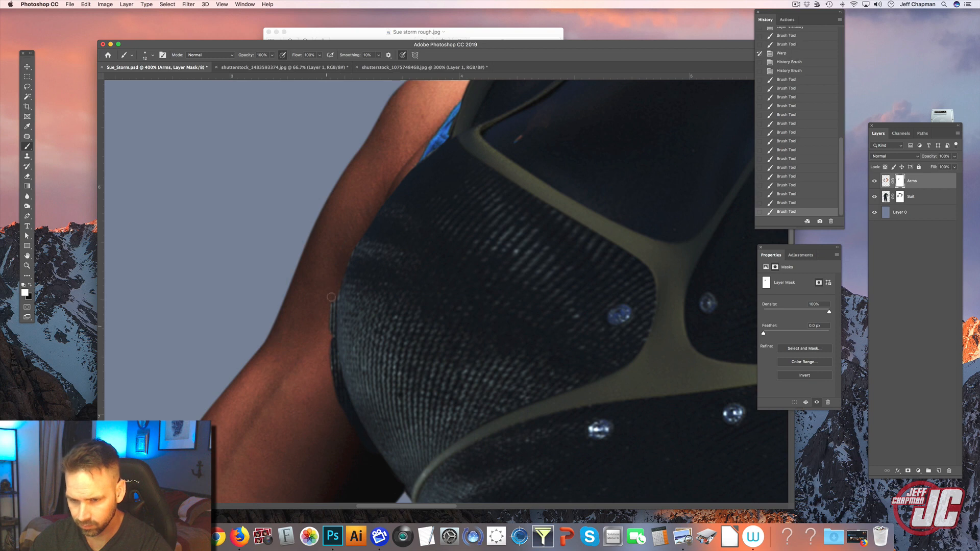
Paint white on the Arms layer mask to refine the far arm's edge where it meets the chest.
left_click_drag(331, 297, 335, 286)
left_click_drag(337, 284, 342, 271)
scroll(314, 233, "down", 4)
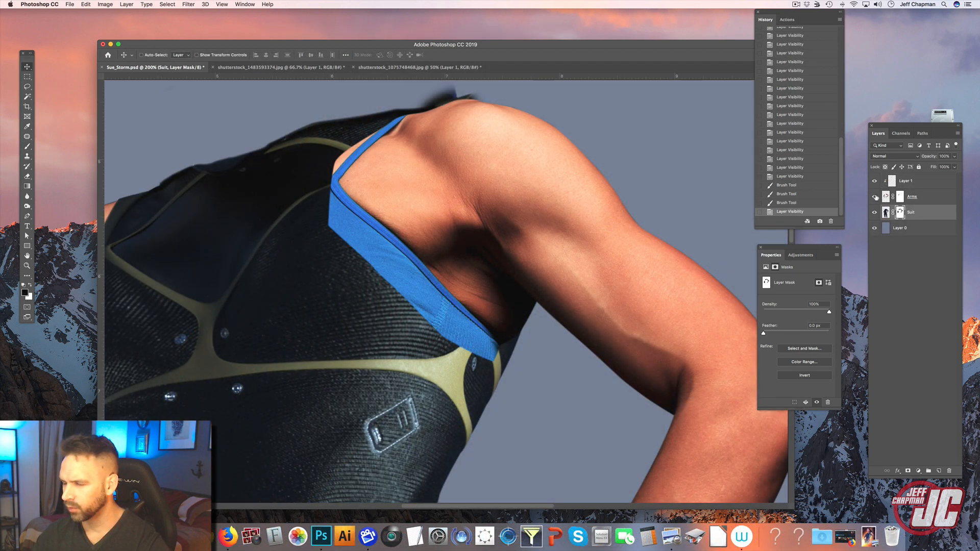
Toggle the Arms layer's visibility to inspect the suit's shoulder and sleeve underneath.
left_click(876, 197)
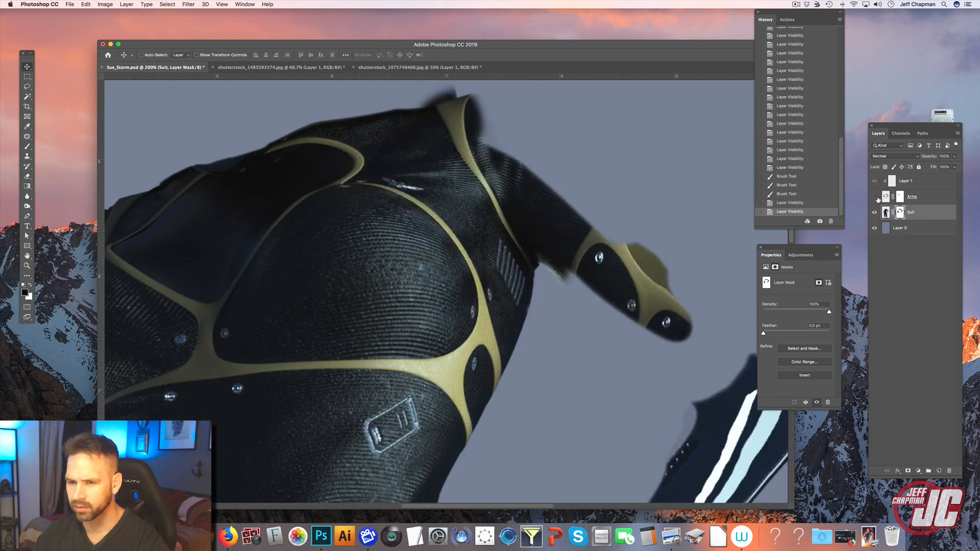
left_click(875, 197)
left_click(876, 198)
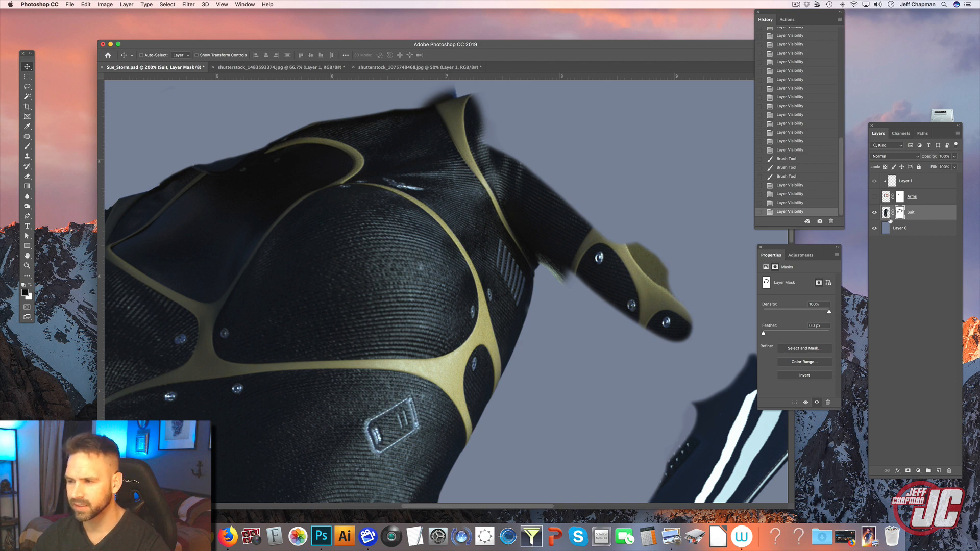
left_click(875, 197)
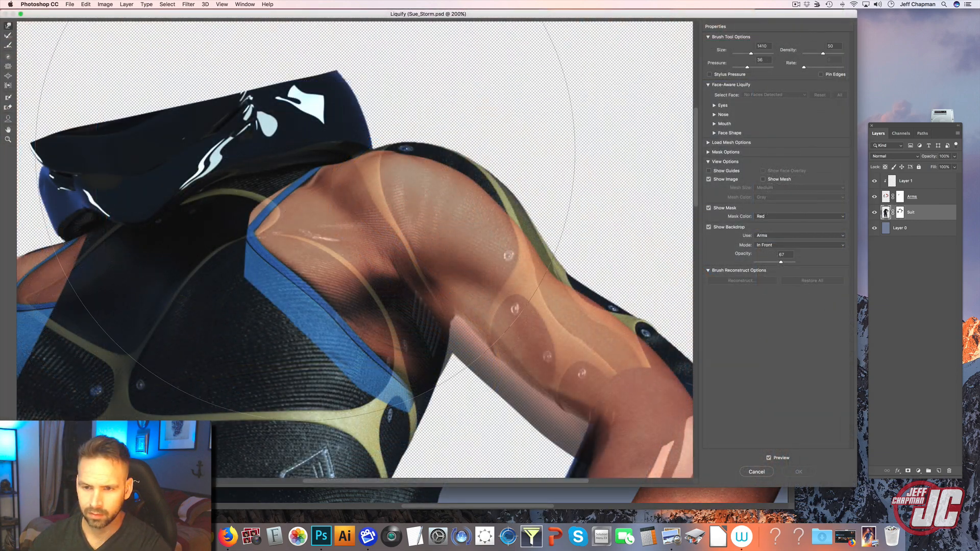
Liquify the Suit layer with a reduced brush, reshaping the near shoulder and armpit to follow the arm, and lower the backdrop opacity.
left_click_drag(751, 53, 748, 53)
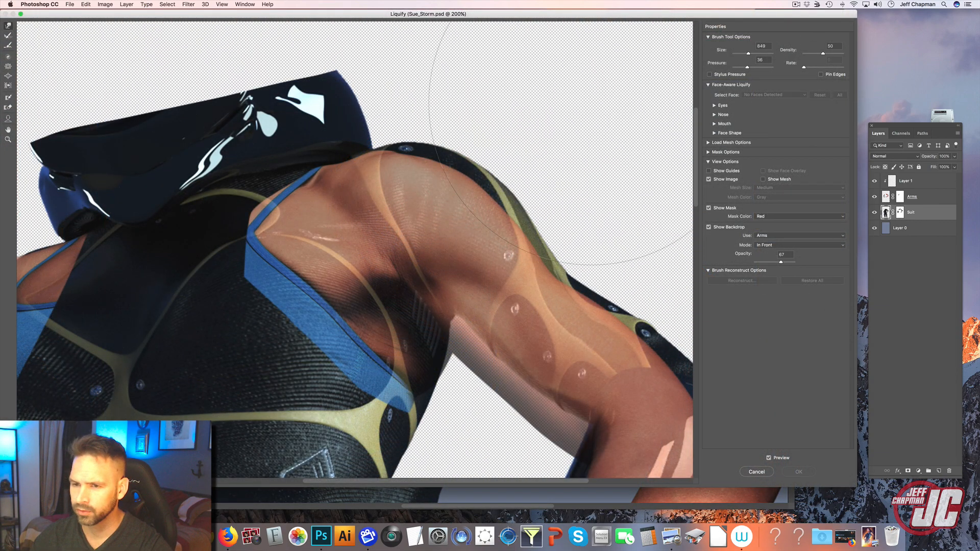
mouse_move(392, 164)
left_mouse_down()
mouse_move(331, 190)
mouse_move(352, 183)
mouse_move(326, 192)
left_mouse_up()
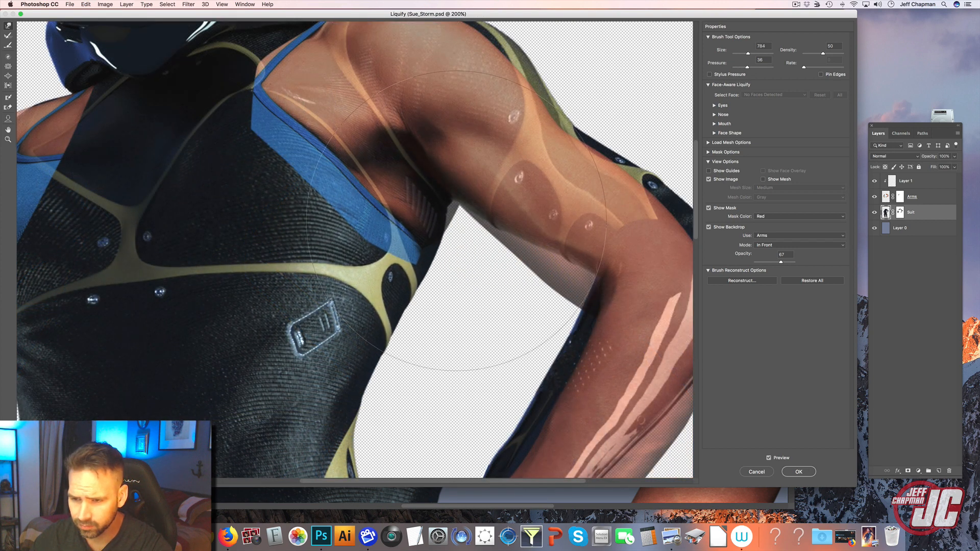
left_click_drag(456, 221, 467, 221)
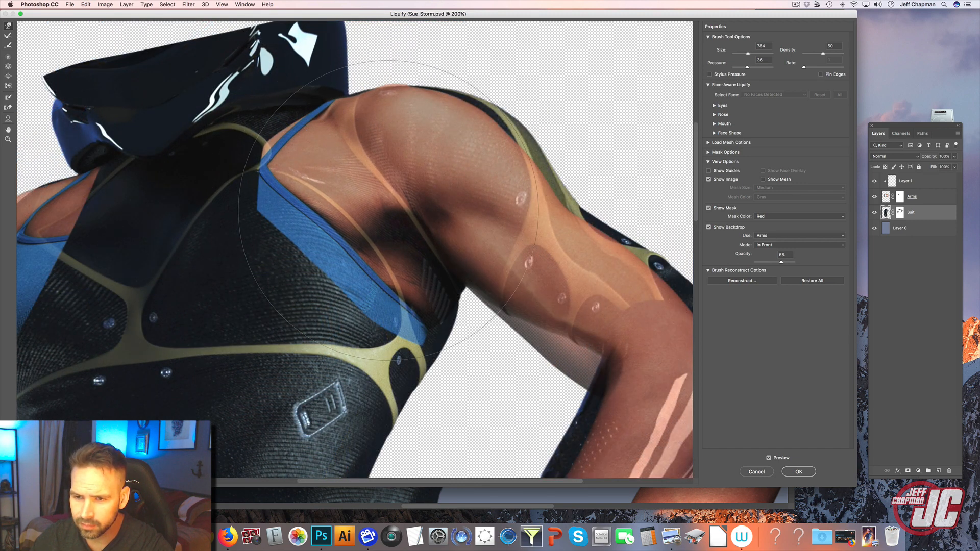
scroll(467, 280, "down", 5)
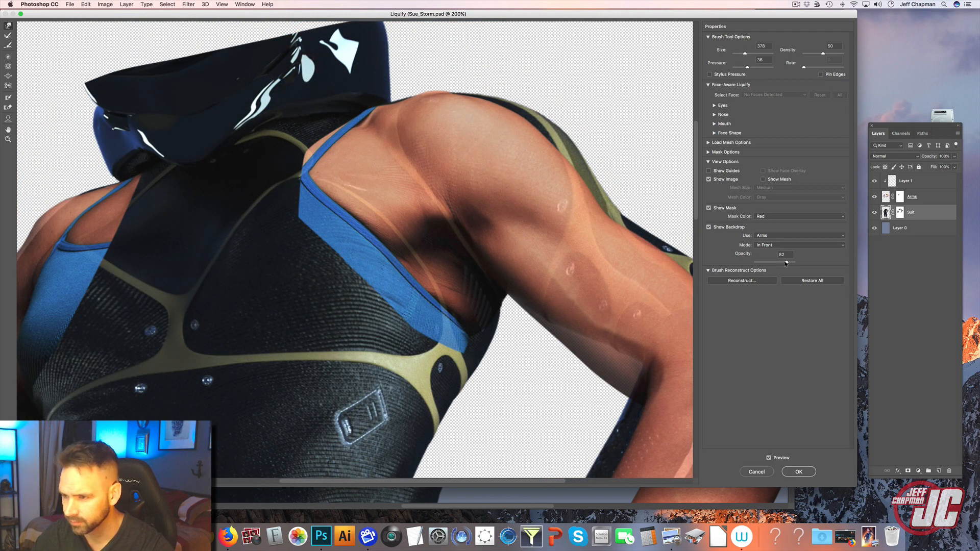
left_click_drag(787, 263, 754, 265)
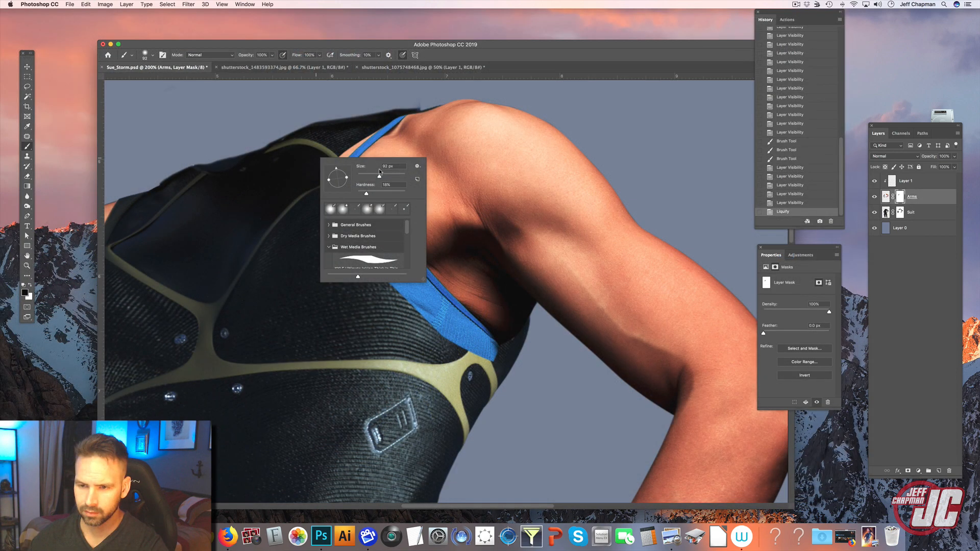
Paint the Arms layer mask to hide the blue strap and chest skin, refining the near shoulder's edge along the olive trim.
mouse_move(406, 117)
left_mouse_down()
mouse_move(410, 140)
mouse_move(440, 121)
mouse_move(428, 202)
mouse_move(352, 215)
mouse_move(373, 256)
mouse_move(472, 286)
mouse_move(457, 207)
left_mouse_up()
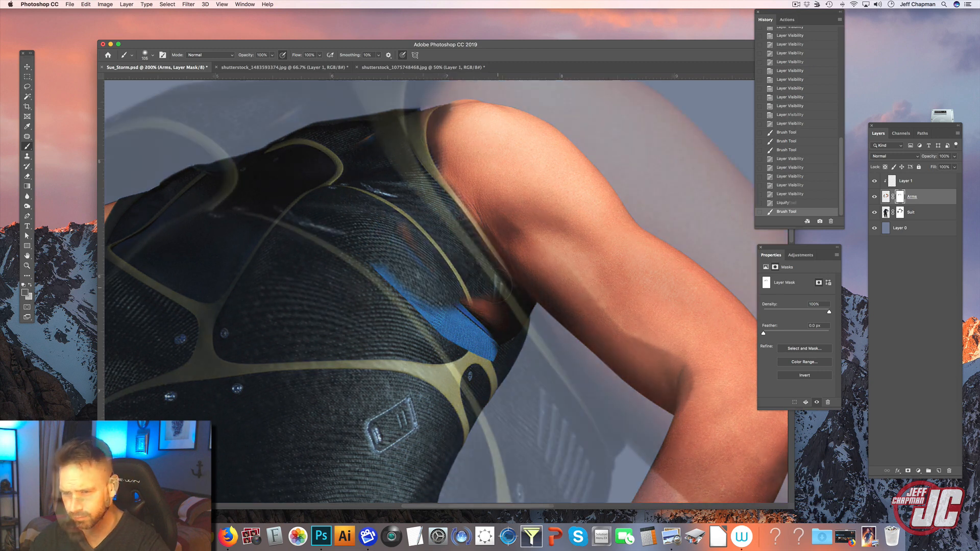
left_click_drag(431, 169, 424, 147)
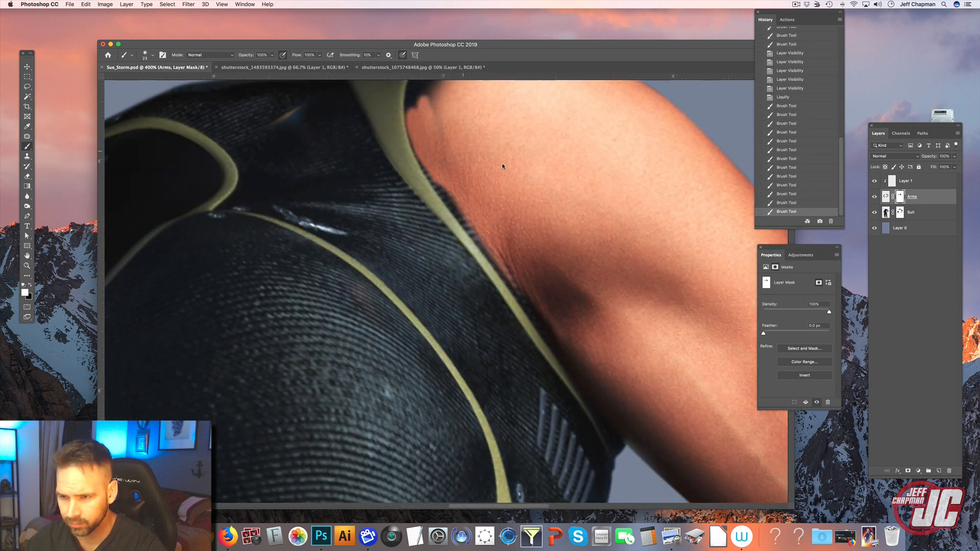
right_click(520, 192)
left_click_drag(422, 137, 426, 151)
left_click_drag(423, 143, 445, 195)
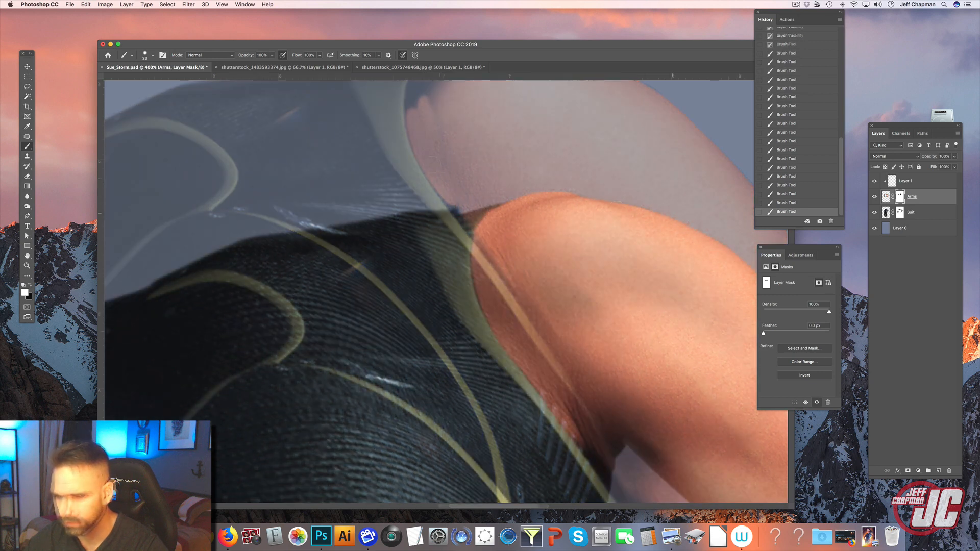
Switch the foreground to black and clean up the Arms layer mask around the top of the near shoulder and neckline.
left_click(30, 285)
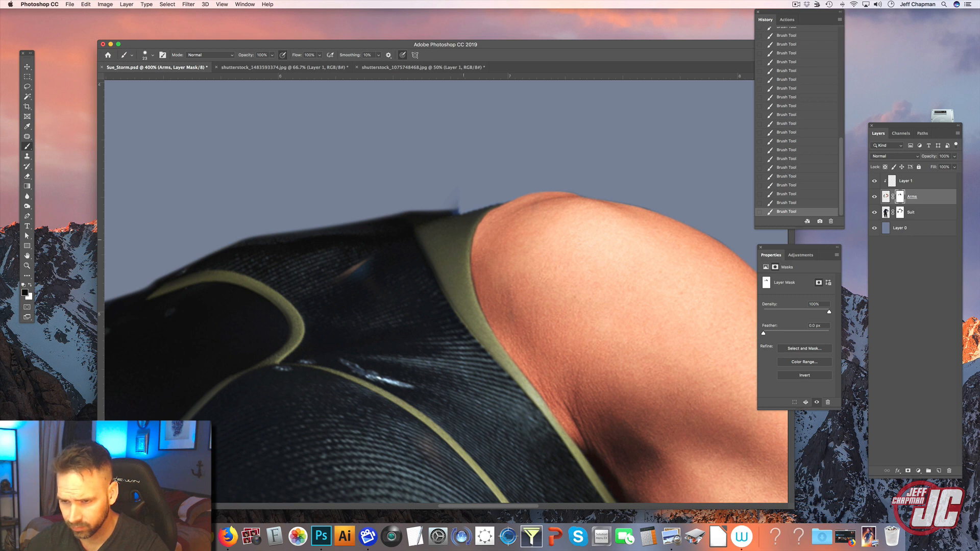
left_click_drag(573, 259, 445, 107)
left_click_drag(491, 205, 440, 138)
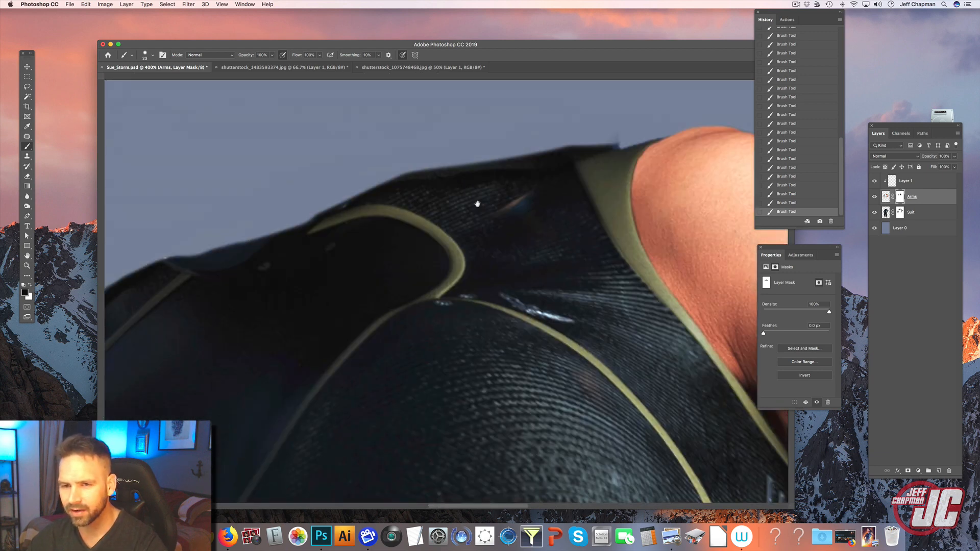
Add a new layer clipped directly above the Arms layer and set its blend mode to Lighten.
left_click_drag(447, 193, 563, 157)
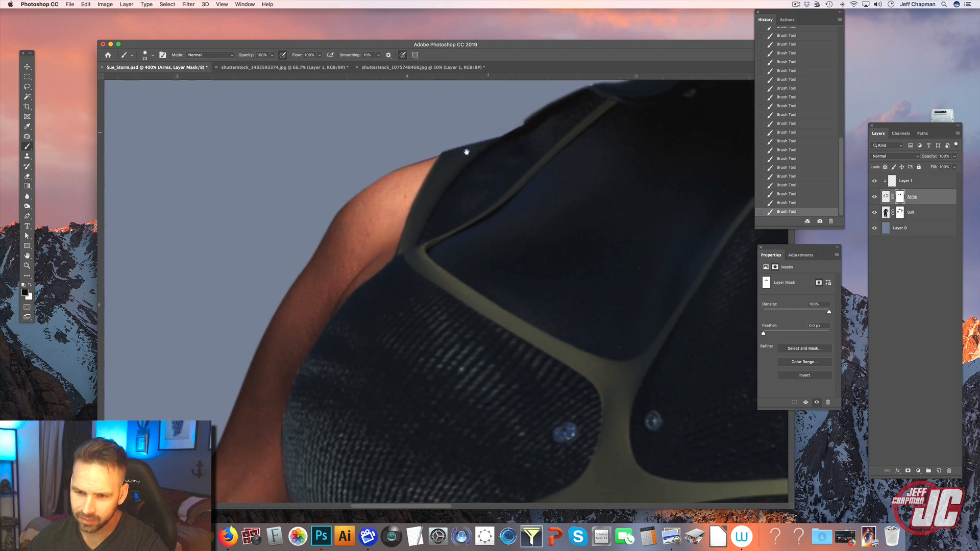
left_click(938, 471)
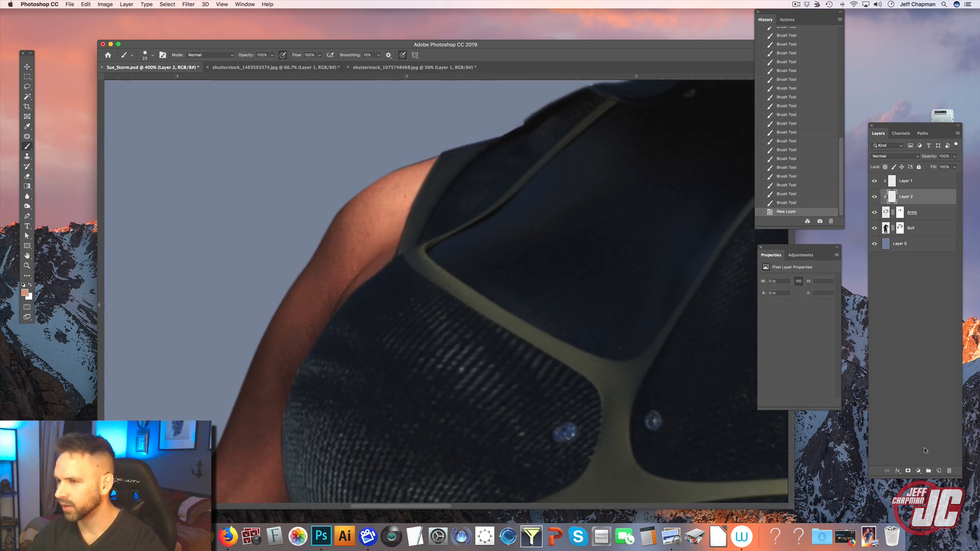
left_click(909, 159)
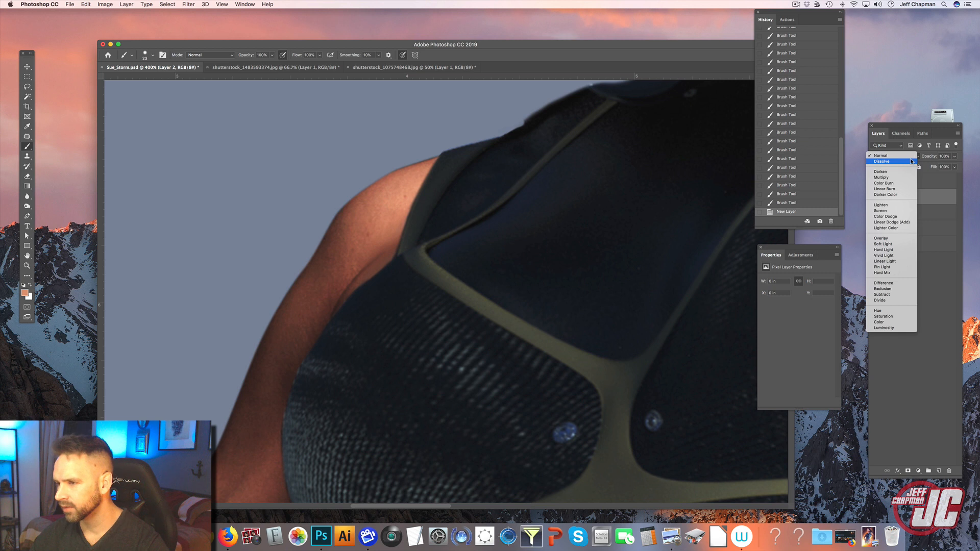
left_click(885, 206)
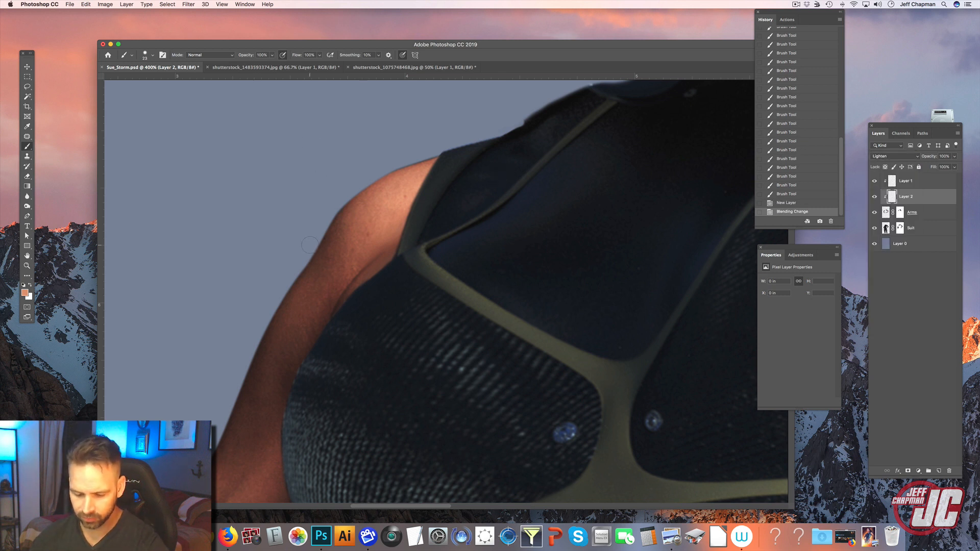
Set the brush opacity to 27% and paint sampled skin tone along the dark edge of the far shoulder.
left_click_drag(394, 219, 400, 204)
key("super+z")
left_click(272, 55)
left_click_drag(273, 64, 247, 64)
left_click(400, 182, "alt")
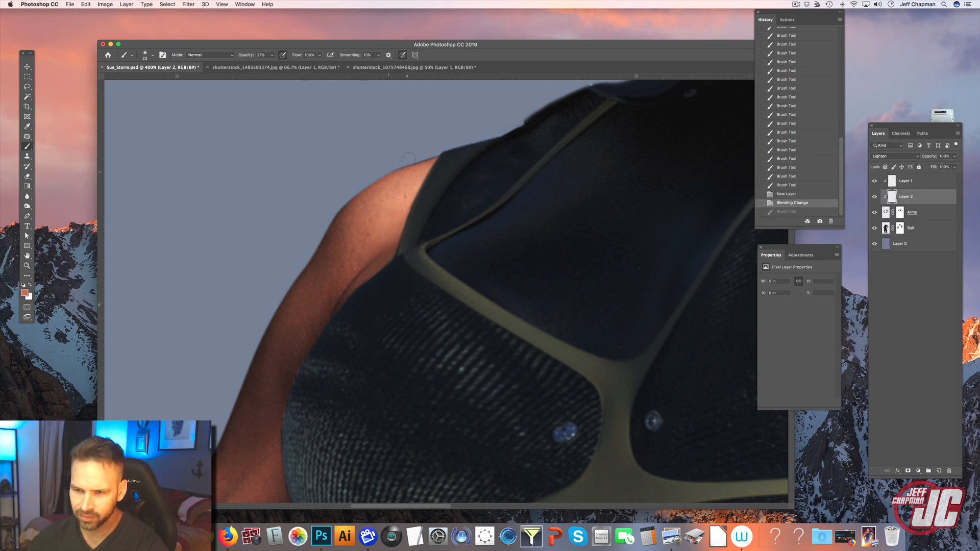
mouse_move(392, 179)
left_mouse_down()
mouse_move(445, 147)
mouse_move(349, 201)
mouse_move(452, 148)
left_mouse_up()
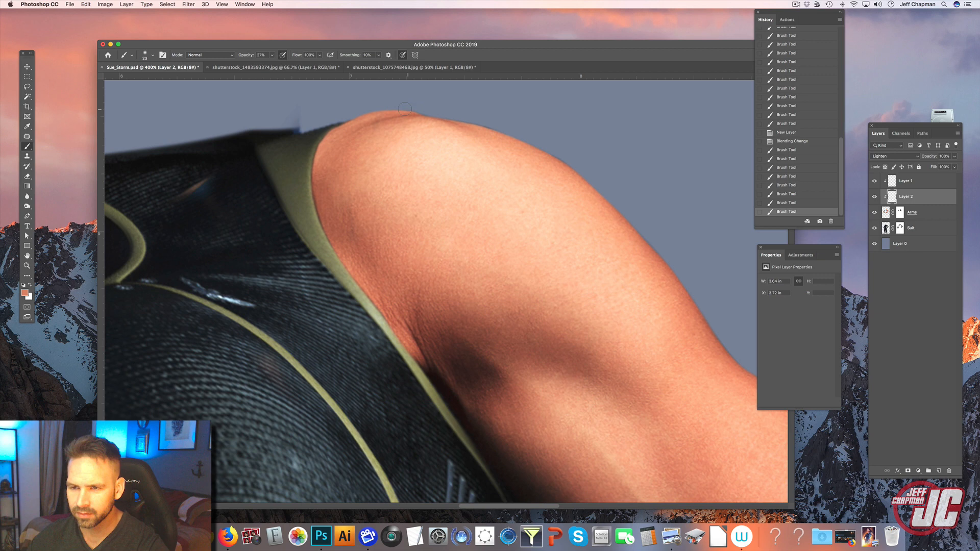
Paint locally sampled skin tones along the outer edge of the near shoulder and upper arm.
left_click_drag(405, 109, 512, 132)
left_click(472, 133, "alt")
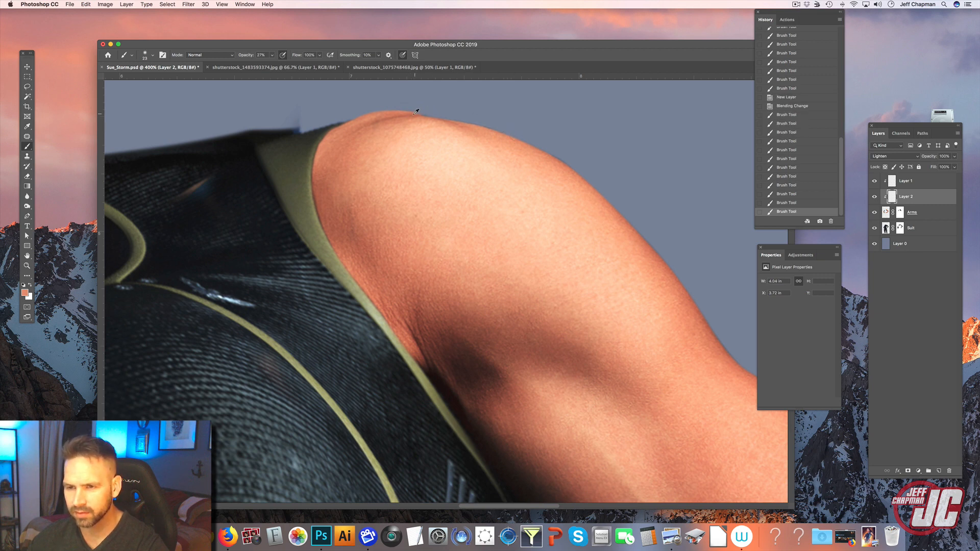
left_click(411, 116, "alt")
mouse_move(420, 113)
left_mouse_down()
mouse_move(571, 161)
mouse_move(579, 174)
mouse_move(549, 154)
mouse_move(628, 217)
mouse_move(662, 262)
left_mouse_up()
left_click(545, 155, "alt")
mouse_move(659, 257)
left_mouse_down()
mouse_move(681, 284)
mouse_move(453, 171)
left_mouse_up()
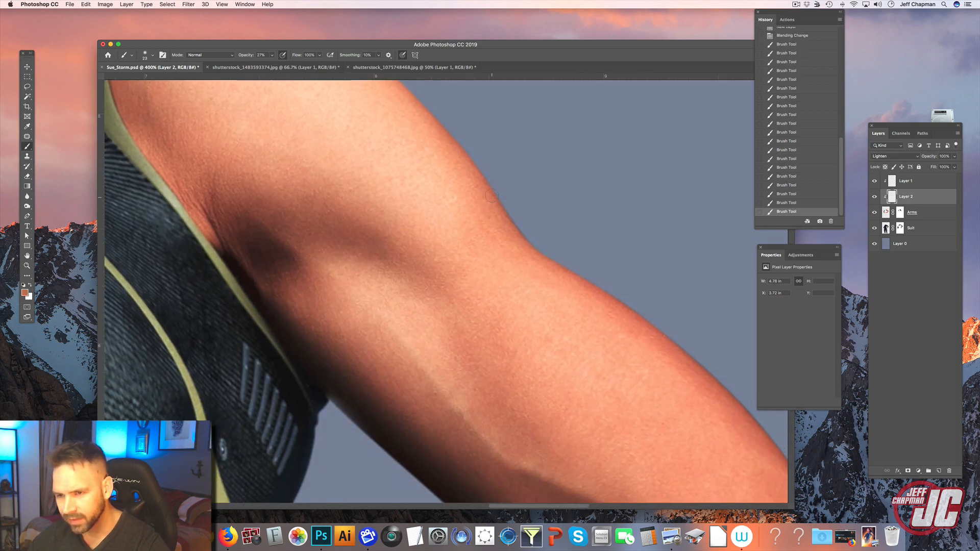
Continue lightening the near arm's dark edges past the elbow, along the inner forearm and toward the hand.
left_click_drag(503, 194, 511, 204)
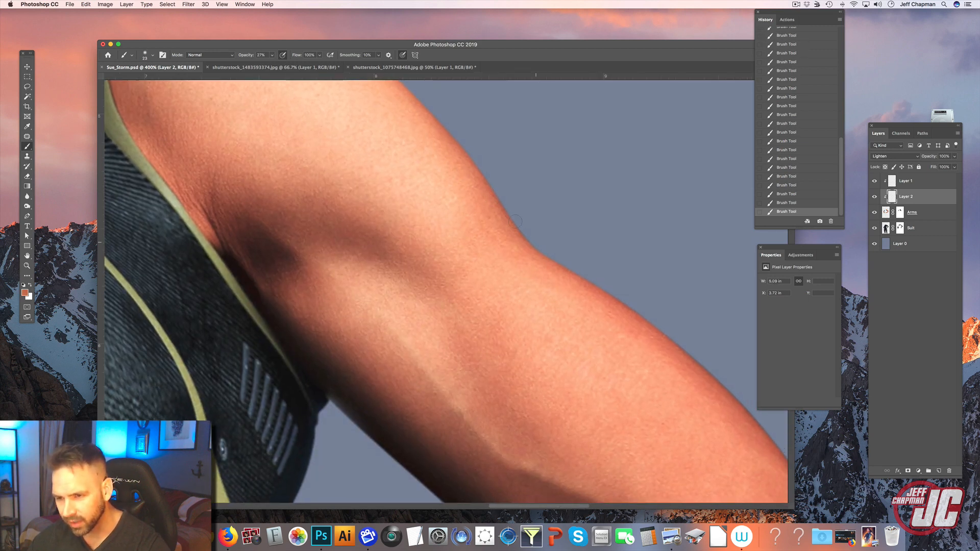
left_click_drag(628, 225, 477, 214)
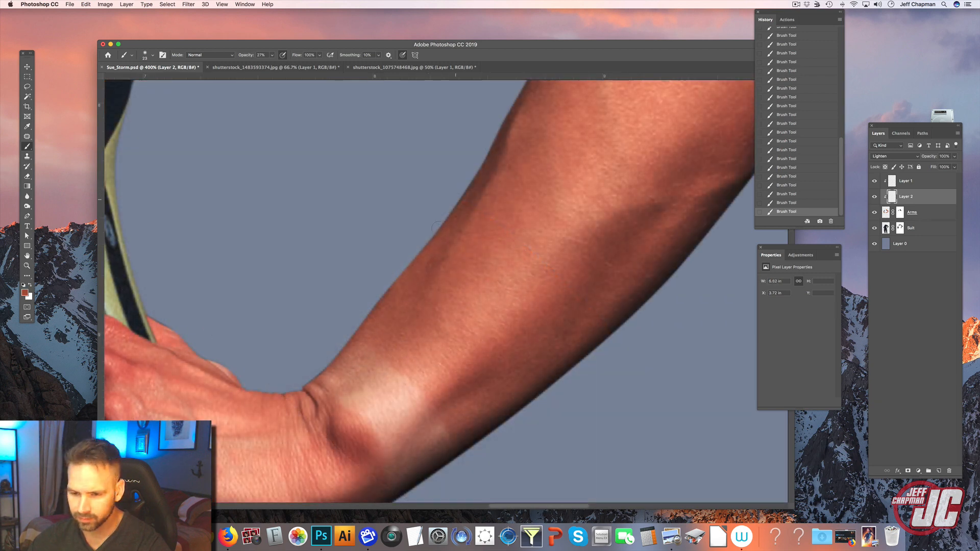
mouse_move(421, 285)
left_mouse_down()
mouse_move(475, 208)
mouse_move(595, 195)
left_mouse_up()
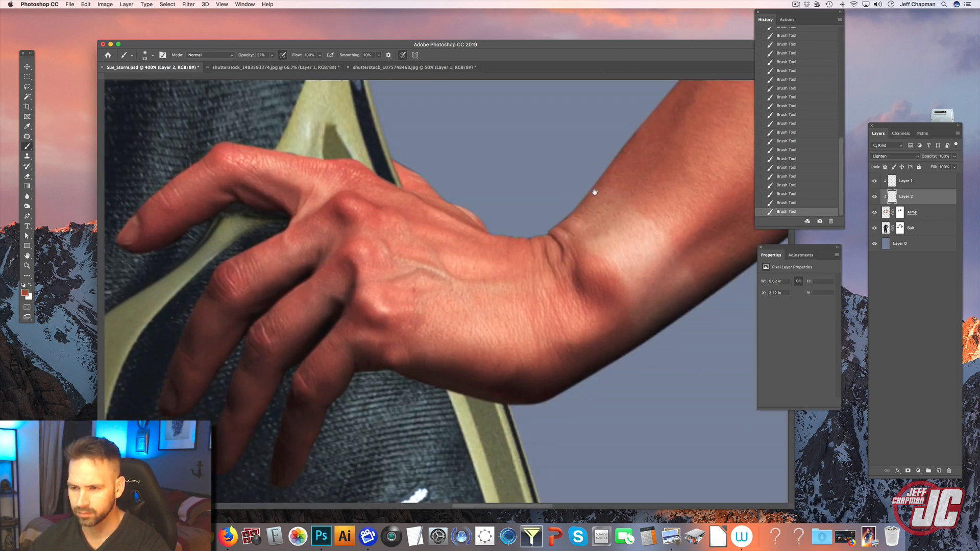
left_click_drag(225, 191, 331, 219)
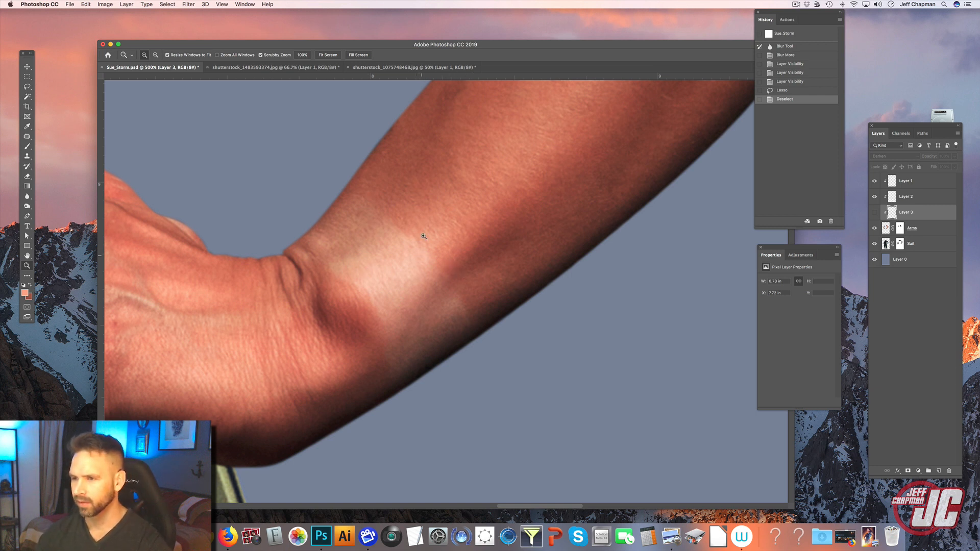
Lasso a patch of clean forearm skin above the pale wrist band on the Arms layer and copy it.
left_click(27, 87)
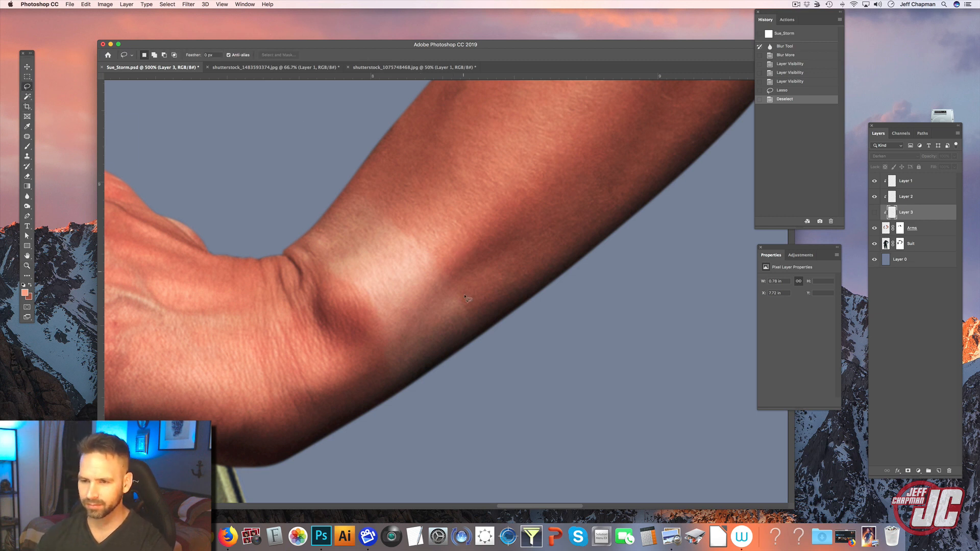
left_click(928, 229)
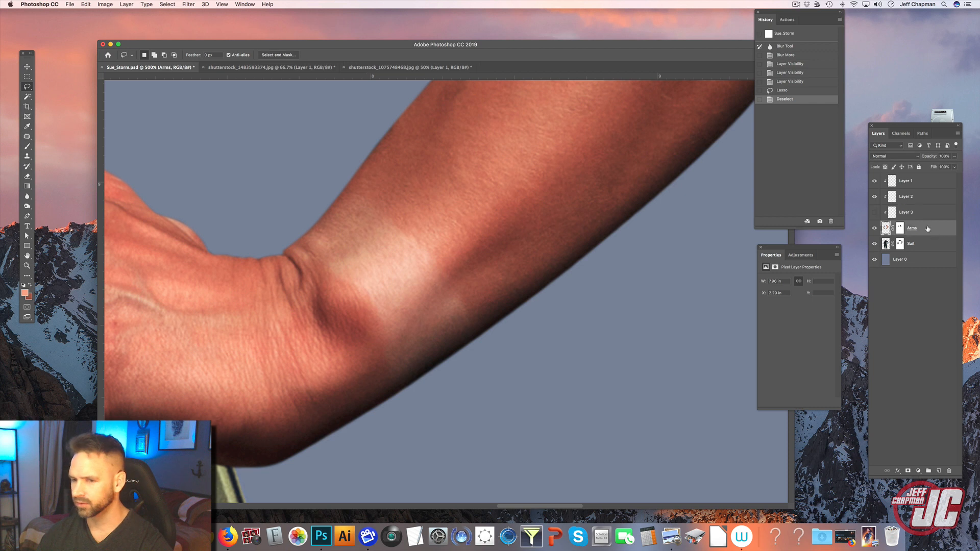
scroll(424, 278, "up", 2)
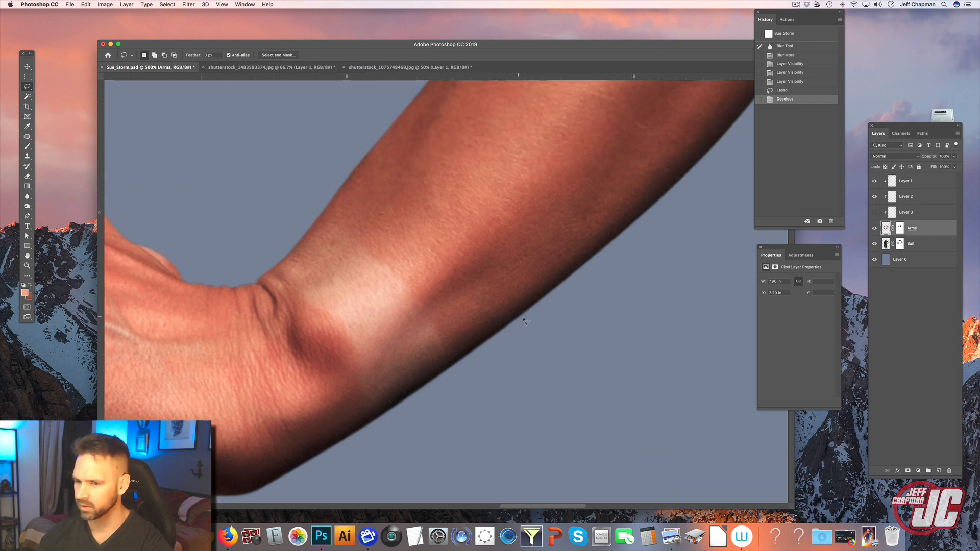
mouse_move(320, 197)
left_mouse_down()
mouse_move(505, 335)
mouse_move(560, 202)
mouse_move(355, 136)
mouse_move(320, 195)
left_mouse_up()
key("super+c")
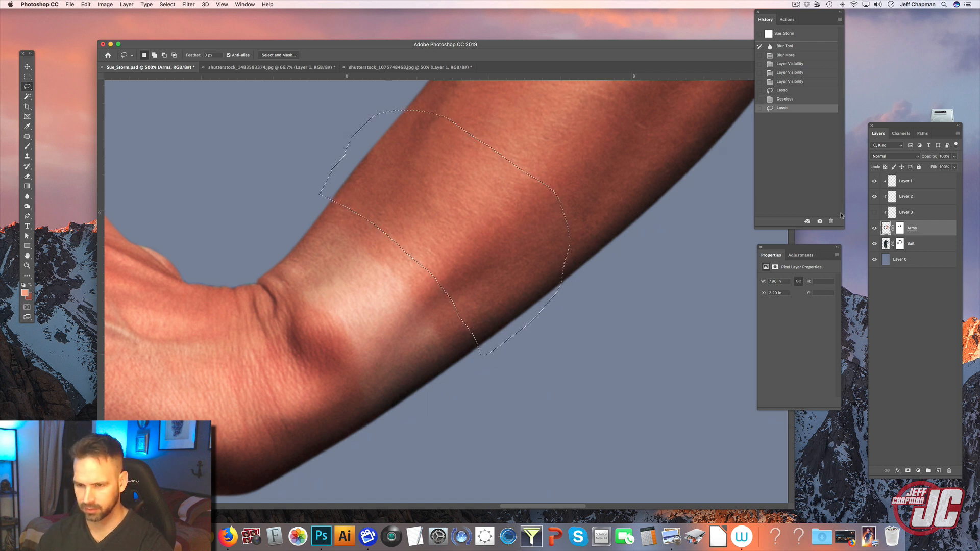
Paste the copied skin patch and move it down the forearm to cover the pale wrist band.
key("super+v")
key("v")
mouse_move(483, 231)
left_mouse_down()
mouse_move(409, 265)
mouse_move(400, 286)
mouse_move(426, 307)
left_mouse_up()
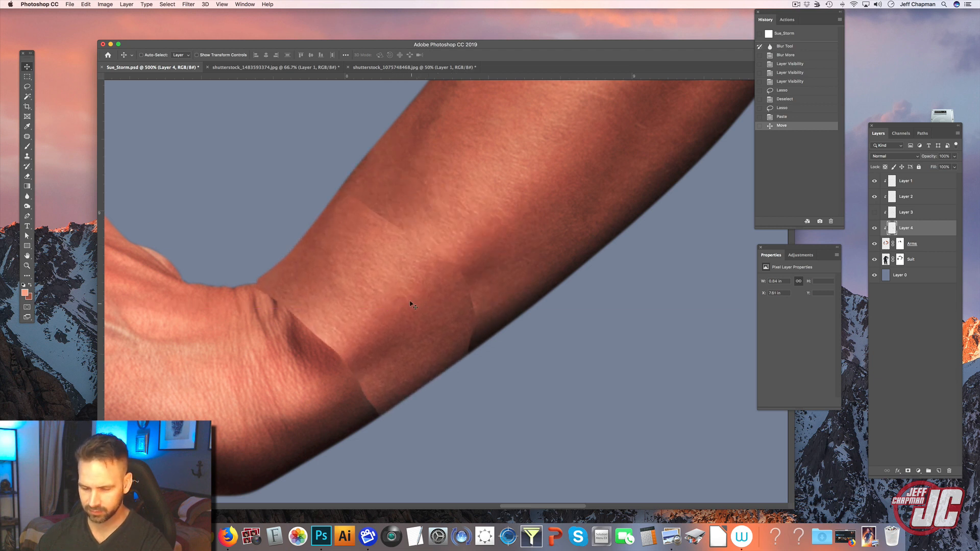
key("super+t")
key("Return")
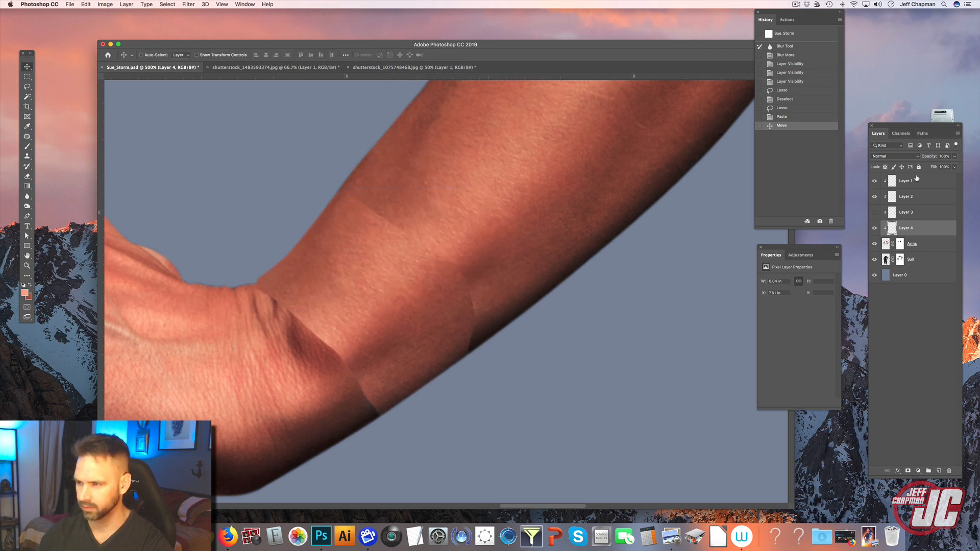
Set the pasted skin patch's blend mode to Darken and warp the patch.
left_click(894, 156)
left_click(893, 173)
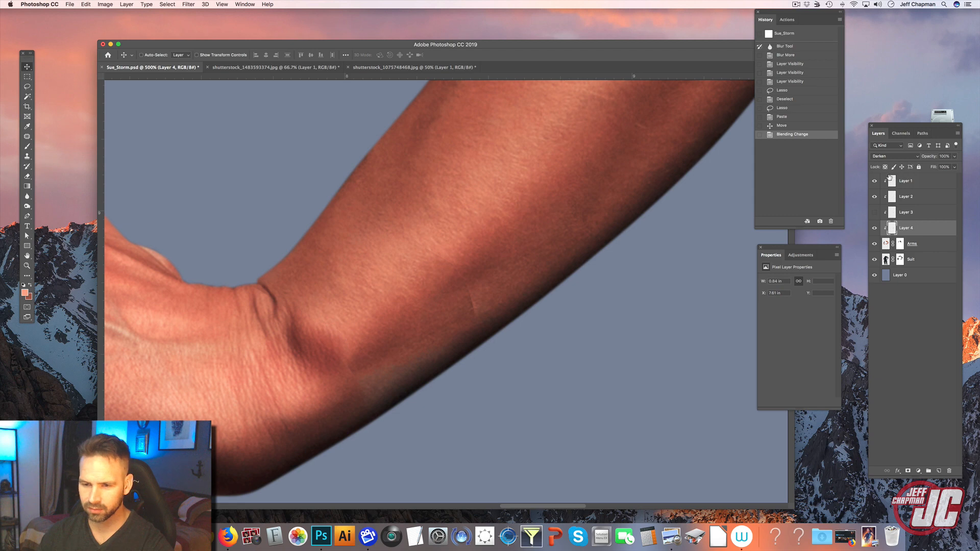
left_click(86, 4)
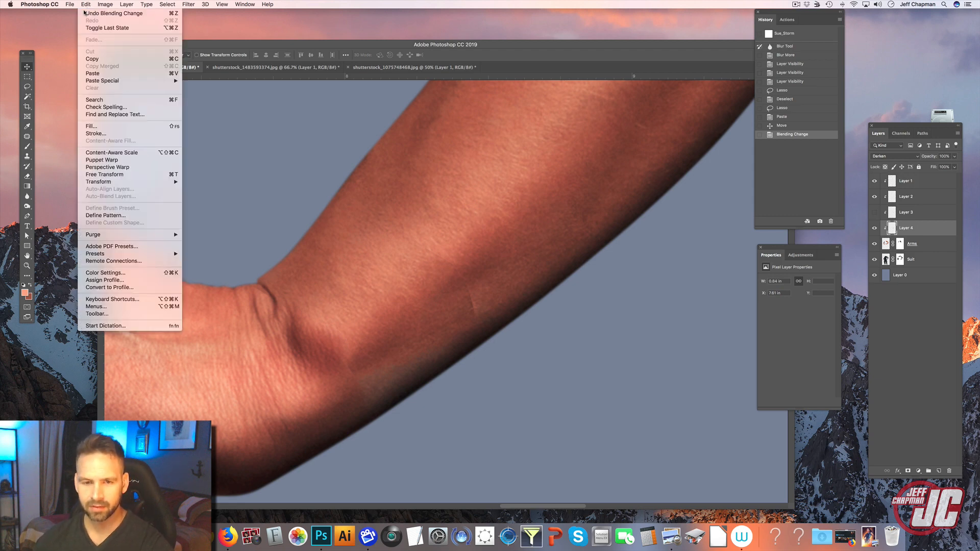
mouse_move(131, 184)
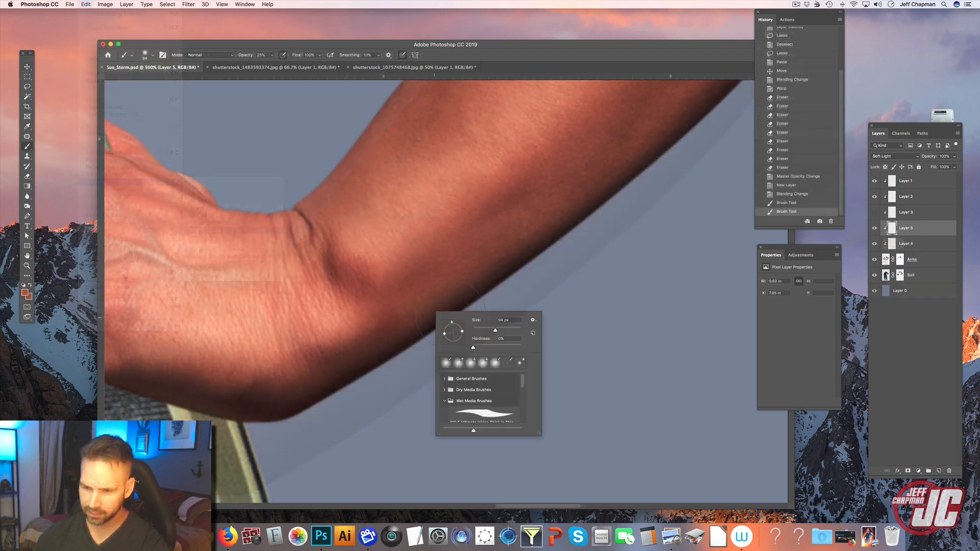
Paint the wrist's underside on the Soft Light layer with a 62 px brush and lower the layer opacity to 50%.
left_click_drag(495, 330, 488, 330)
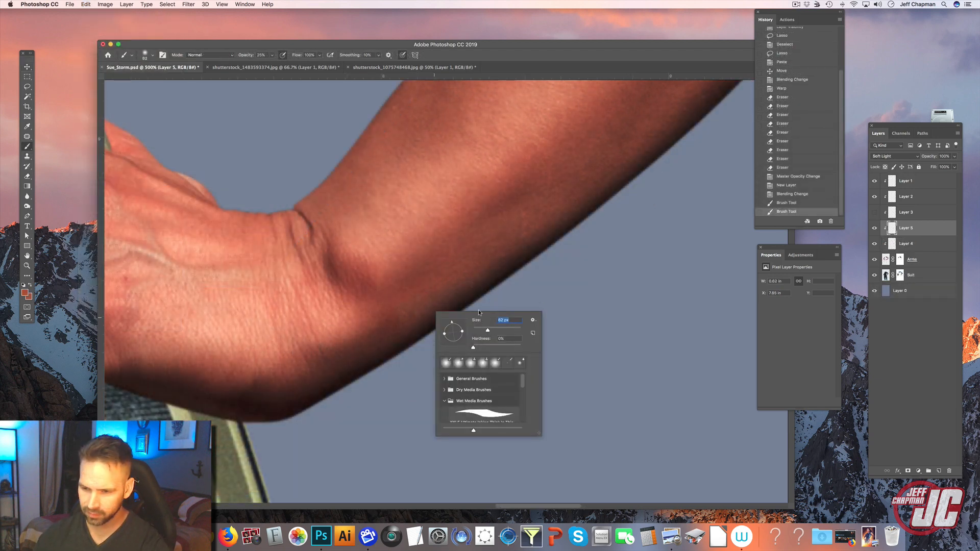
left_click_drag(434, 317, 470, 294)
mouse_move(439, 312)
left_mouse_down()
mouse_move(460, 300)
mouse_move(428, 310)
mouse_move(538, 258)
left_mouse_up()
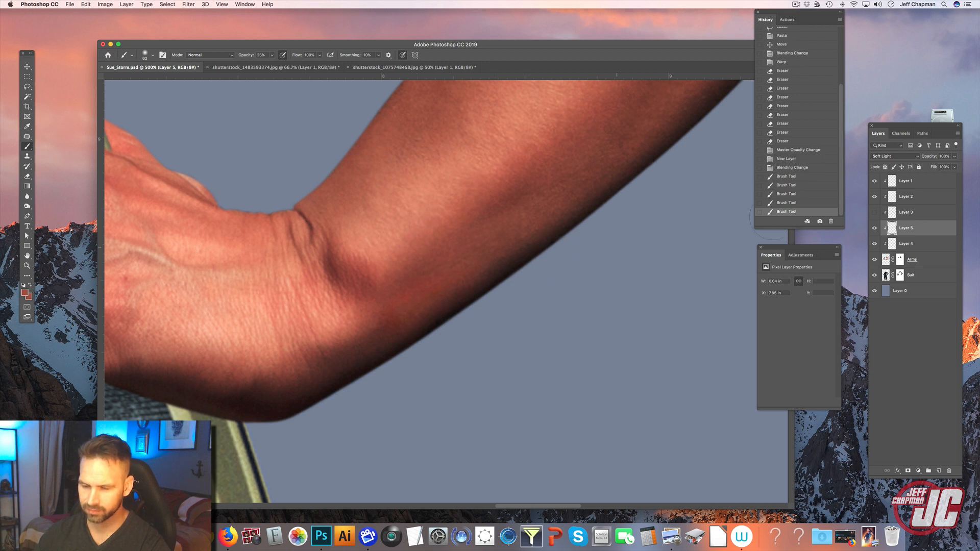
left_click(955, 158)
left_click_drag(953, 166, 943, 167)
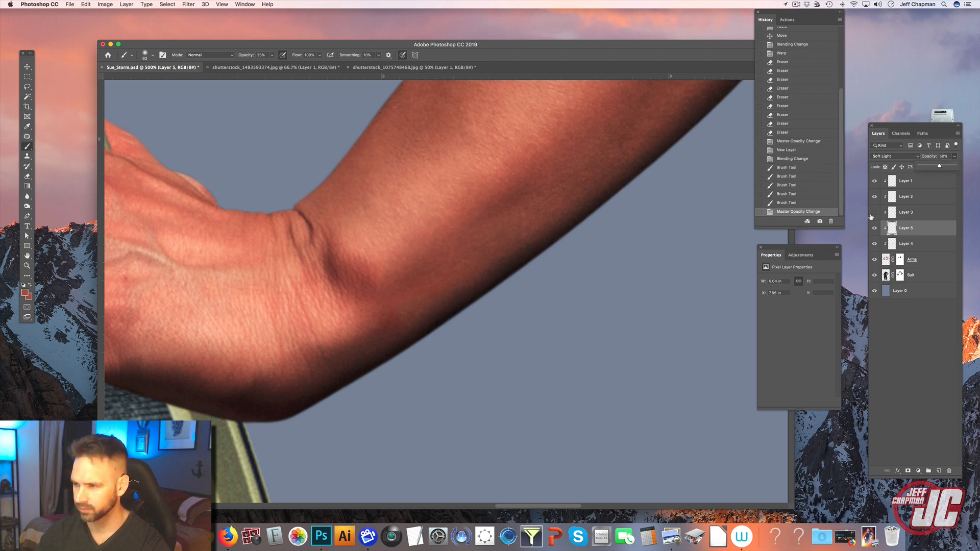
Sample the reddish wrist skin and dab it along the wrist's shadowed underside with a smaller brush.
left_click(373, 290, "alt")
right_click(442, 308)
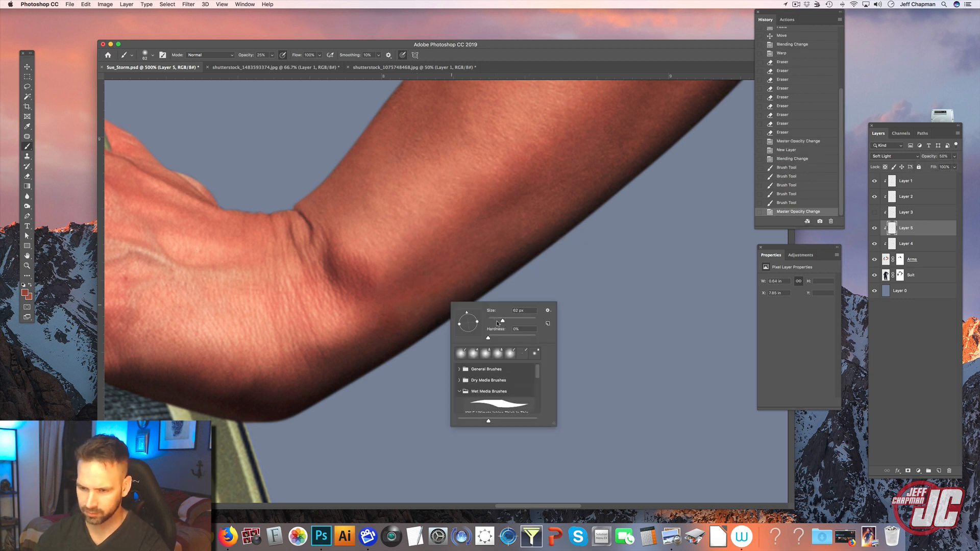
left_click(415, 314)
mouse_move(501, 323)
left_mouse_down()
mouse_move(481, 322)
mouse_move(499, 326)
left_mouse_up()
right_click(466, 319)
left_click(407, 320)
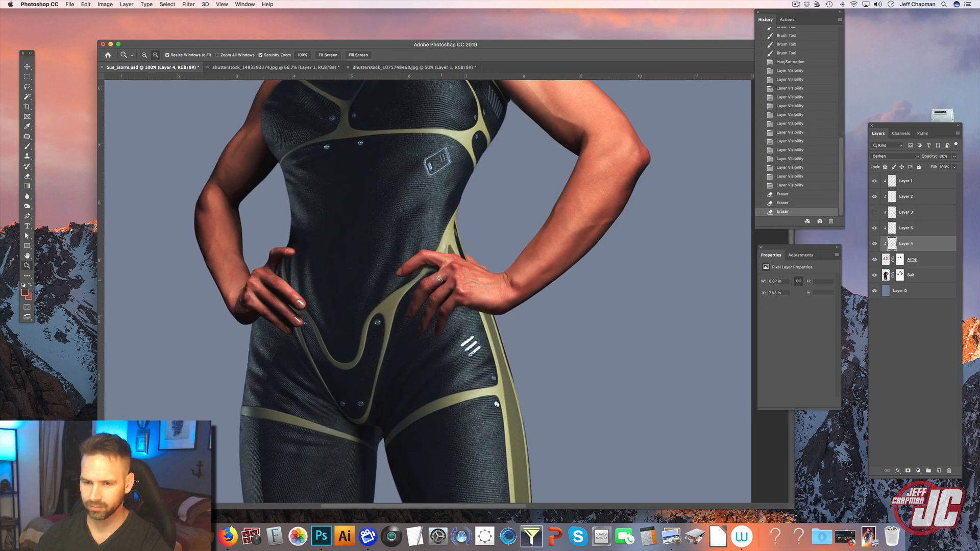
Hide the Arms group and add a Levels adjustment clipped to the Suit layer.
left_click(437, 273, "alt")
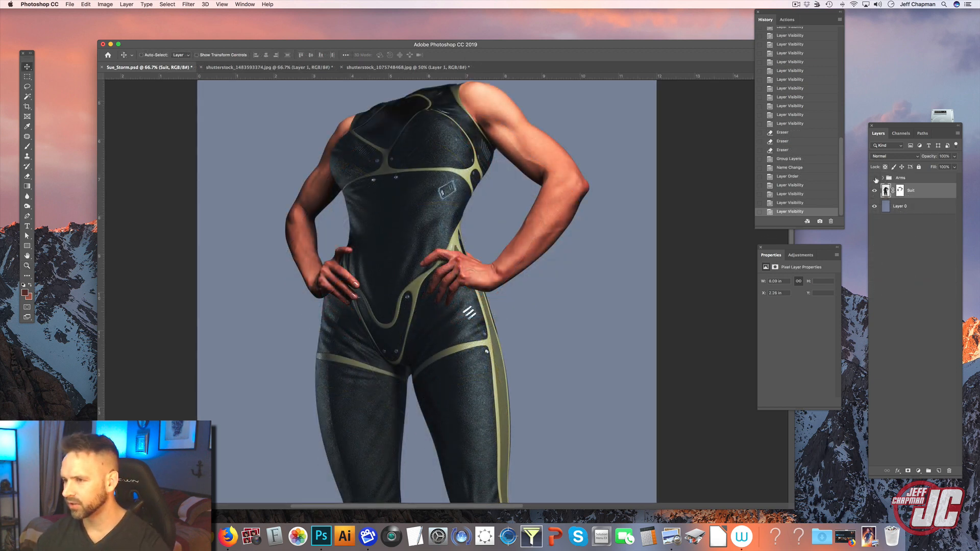
left_click(876, 178)
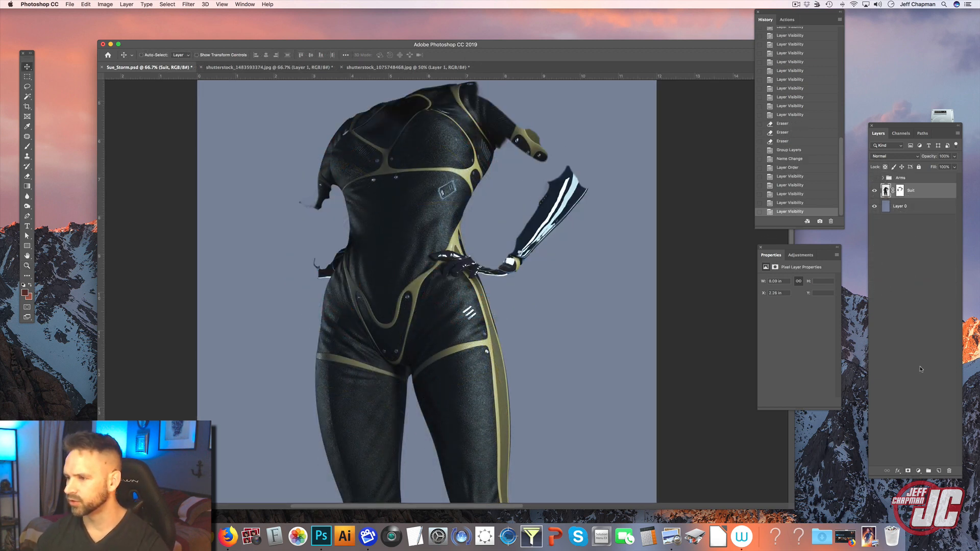
left_click(918, 471)
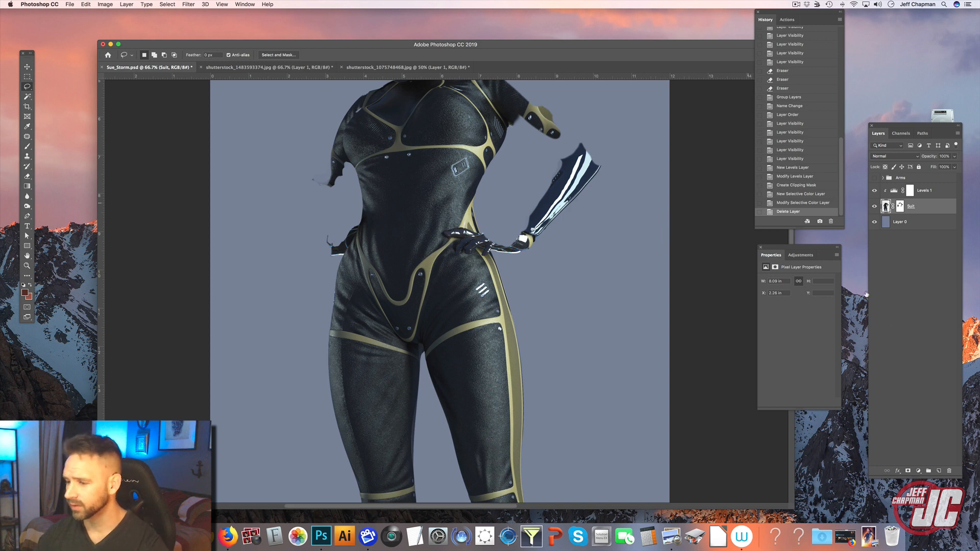
Add a Selective Color adjustment for the Suit layer and lower Magenta and Yellow in the Neutrals to turn it blue.
left_click(919, 470)
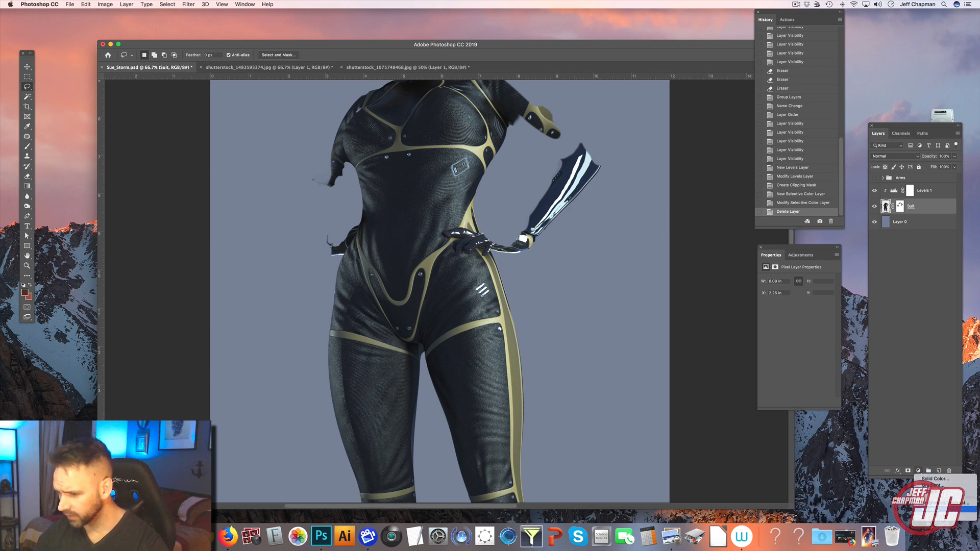
left_click(940, 518)
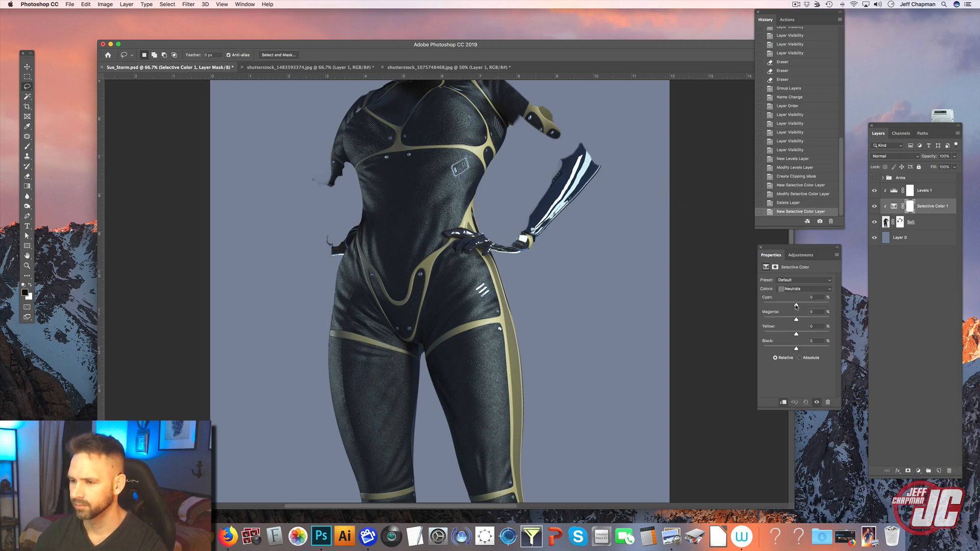
left_click(809, 290)
left_click(789, 321)
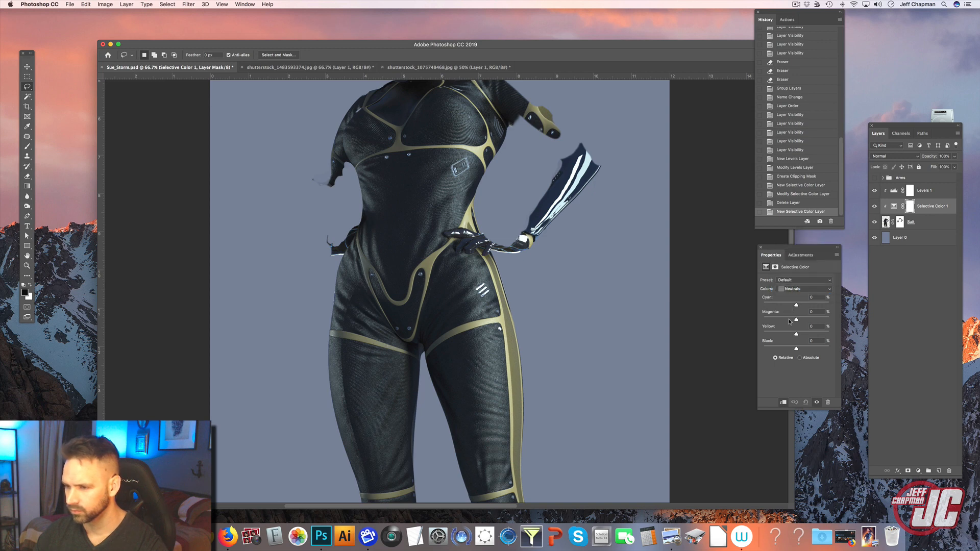
left_click(788, 334)
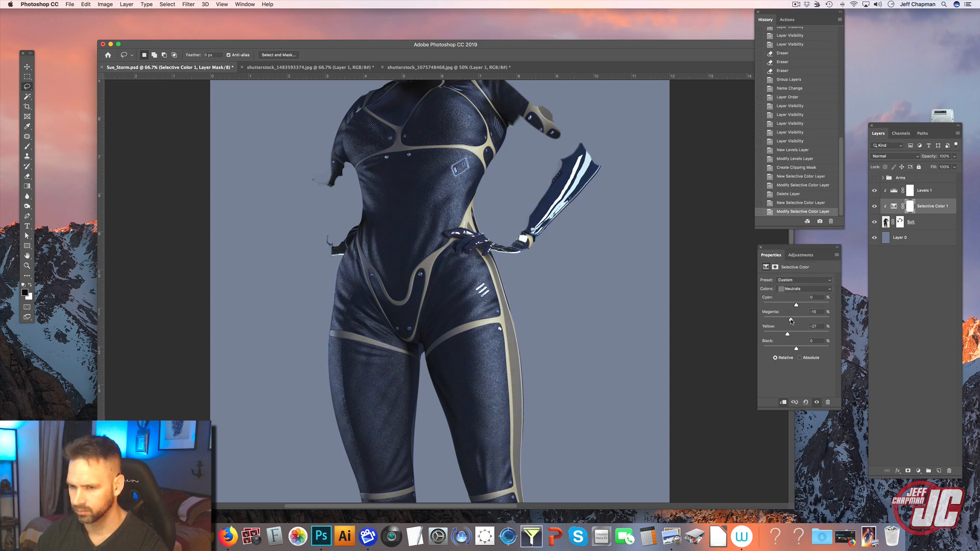
left_click_drag(793, 321, 786, 321)
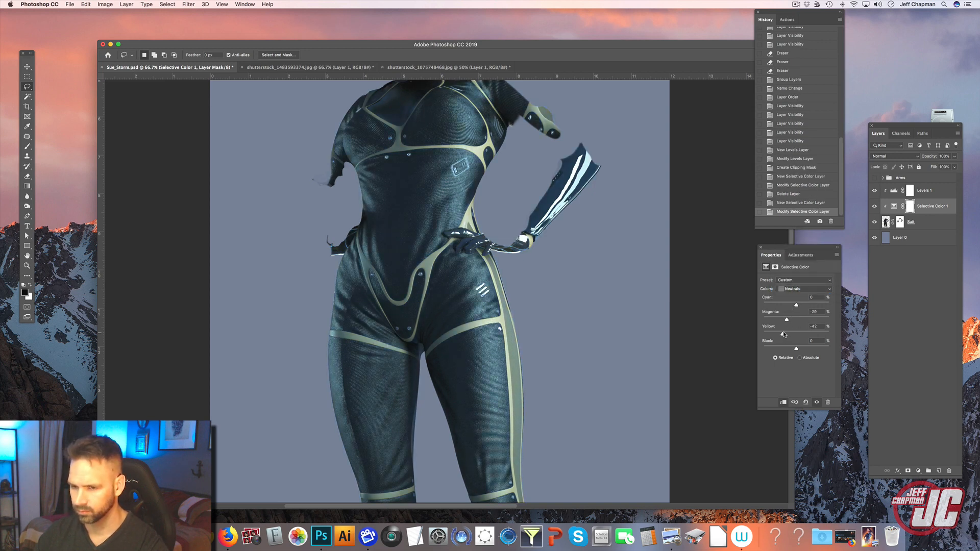
left_click(793, 320)
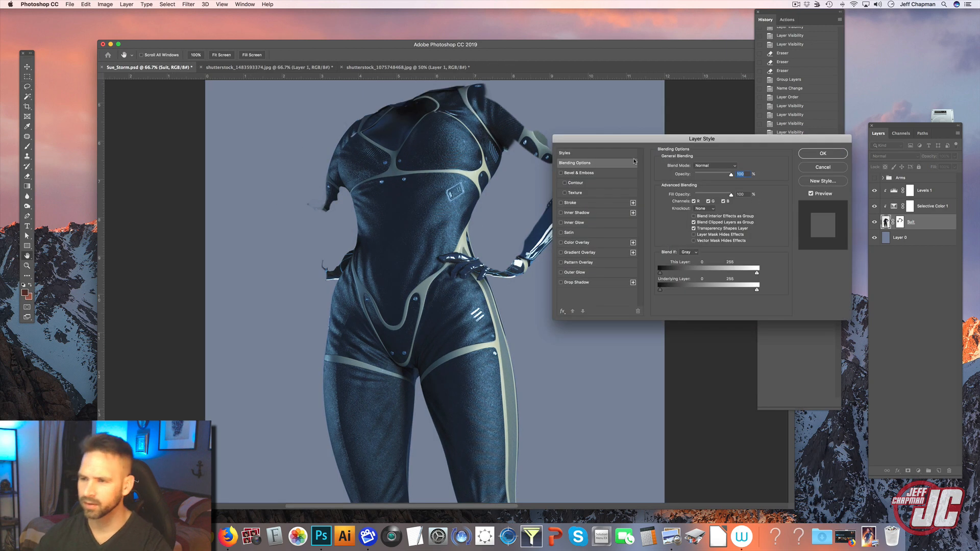
Add a Color Overlay layer style to the Suit layer and choose the blue #365dcc as its colour.
left_click_drag(624, 139, 594, 134)
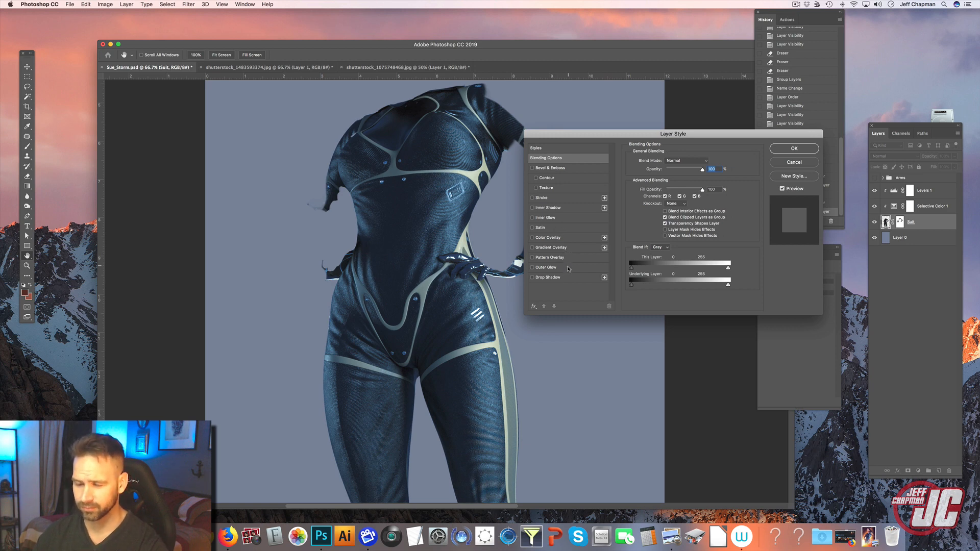
left_click(591, 238)
left_click(707, 162)
left_click(747, 270)
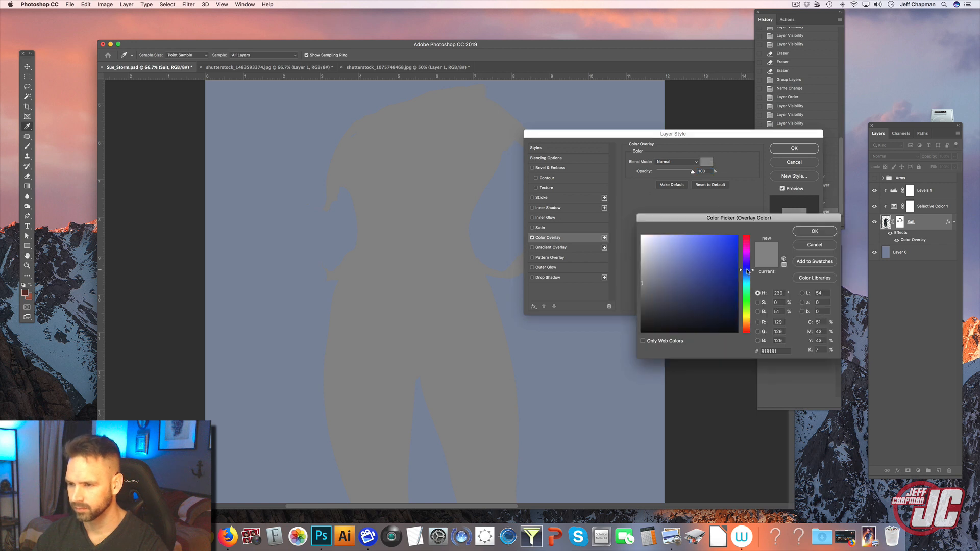
left_click(706, 251)
left_click(748, 276)
left_click(719, 247)
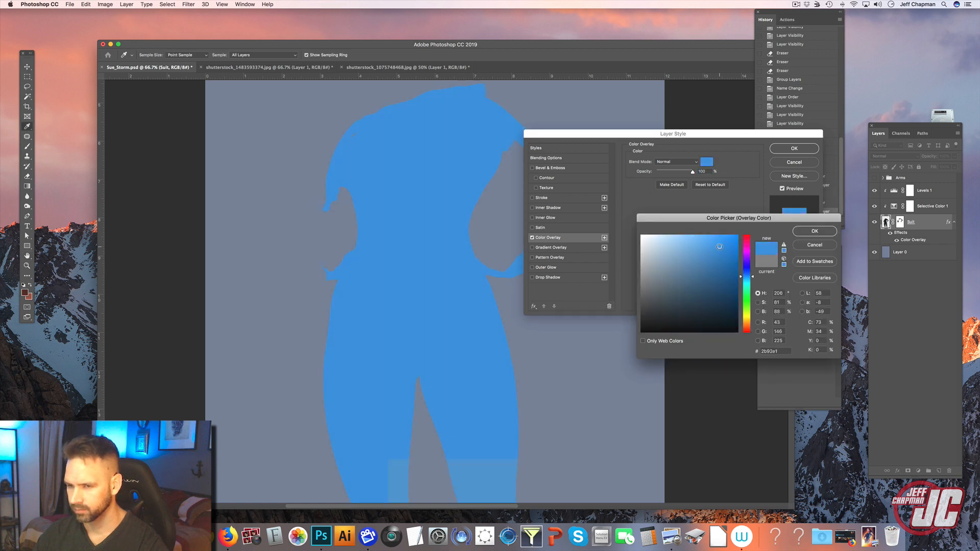
left_click(748, 272)
left_click(726, 241)
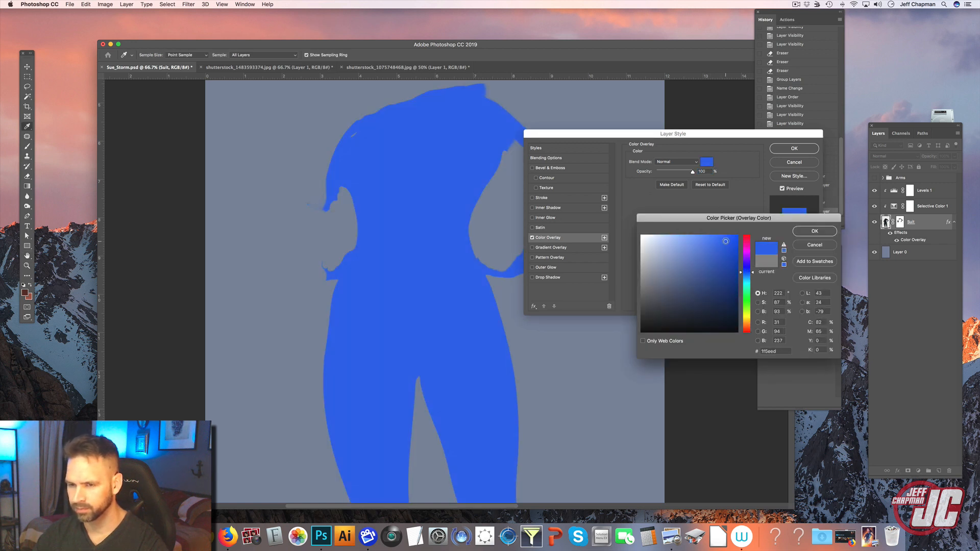
left_click(748, 272)
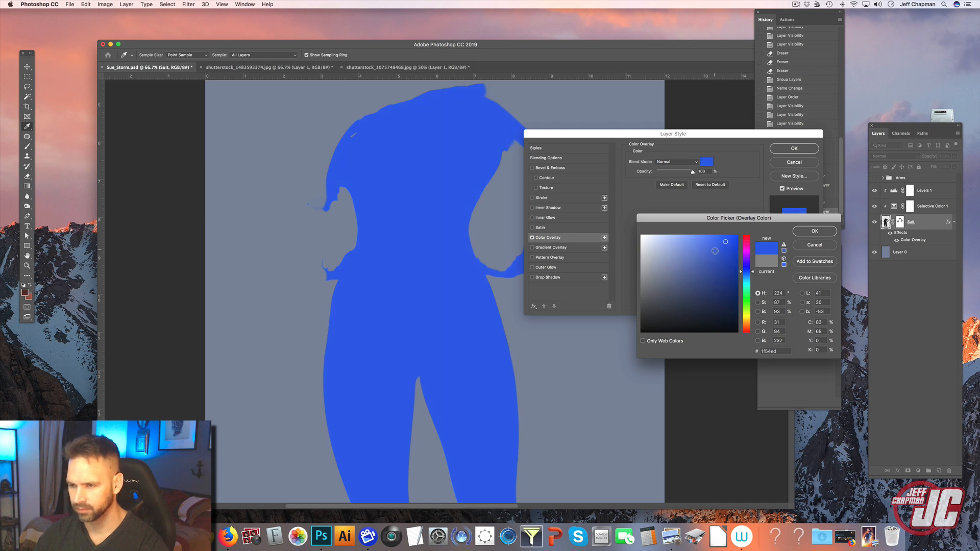
left_click_drag(716, 250, 711, 262)
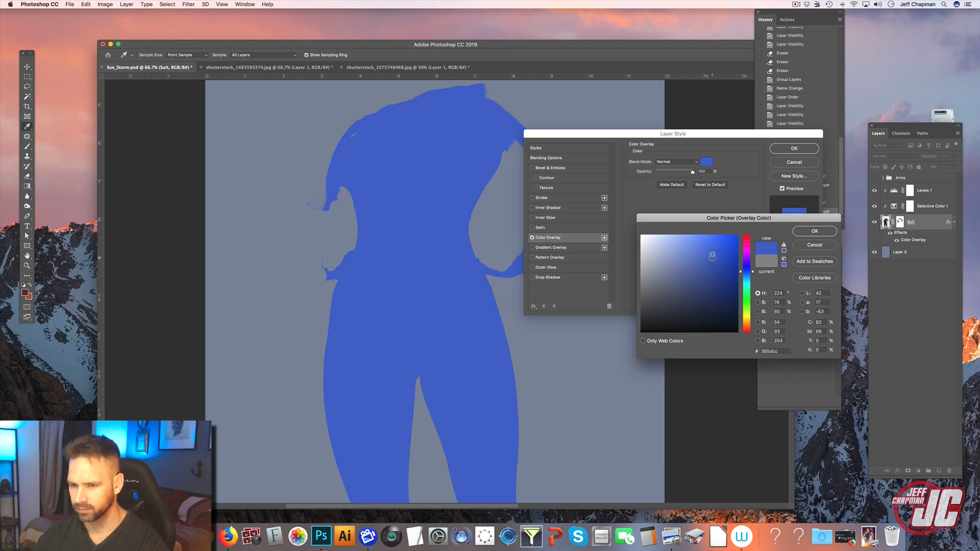
left_click(816, 231)
Set the Color Overlay's blend mode to Soft Light and reduce its opacity to roughly a third.
left_click(693, 163)
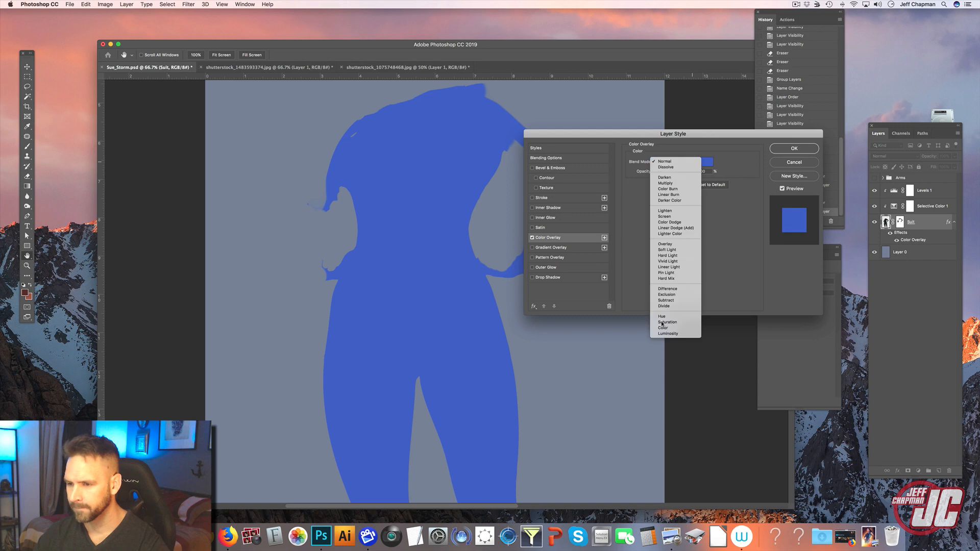
left_click(674, 252)
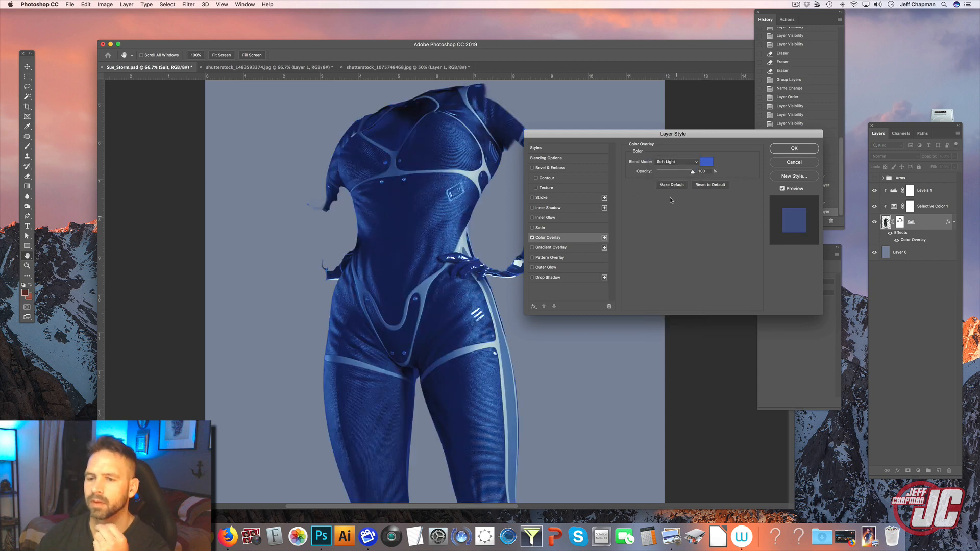
left_click_drag(676, 174, 669, 172)
Change the Color Overlay's colour to the lighter blue #5b8dea.
left_click(708, 163)
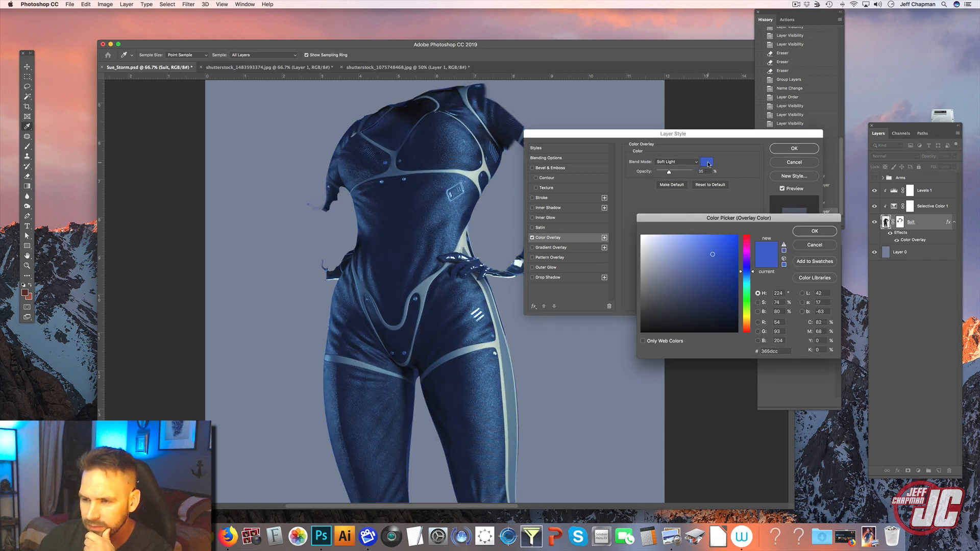
left_click(701, 244)
left_click(748, 279)
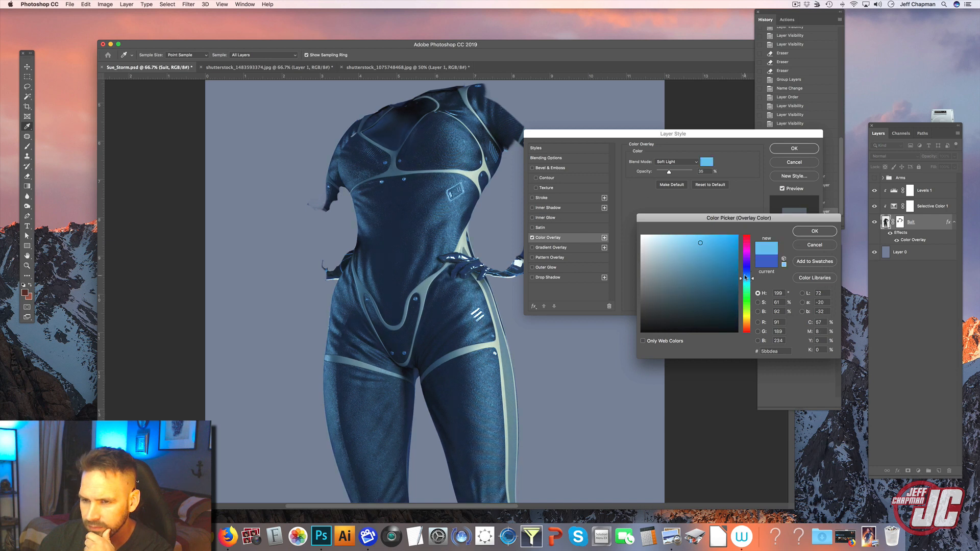
left_click_drag(748, 278, 747, 275)
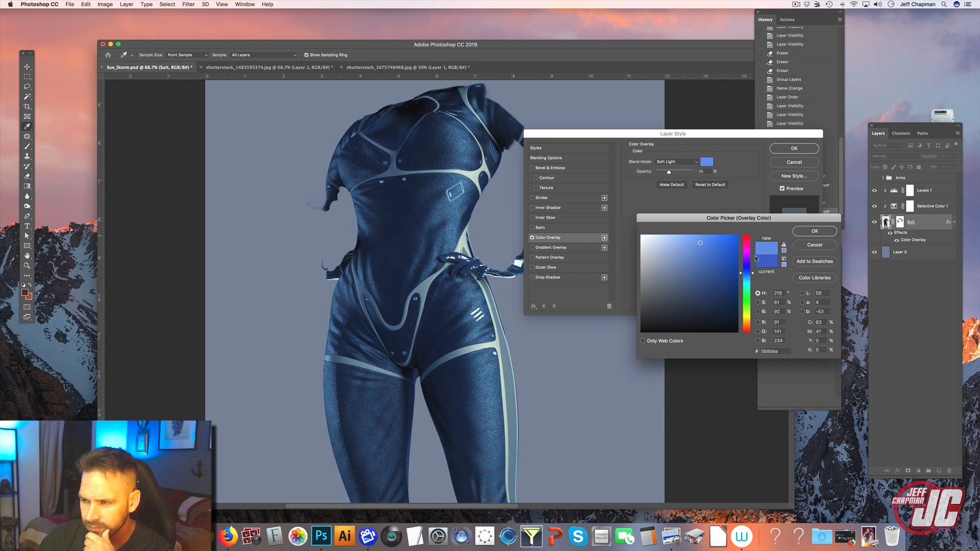
left_click(806, 232)
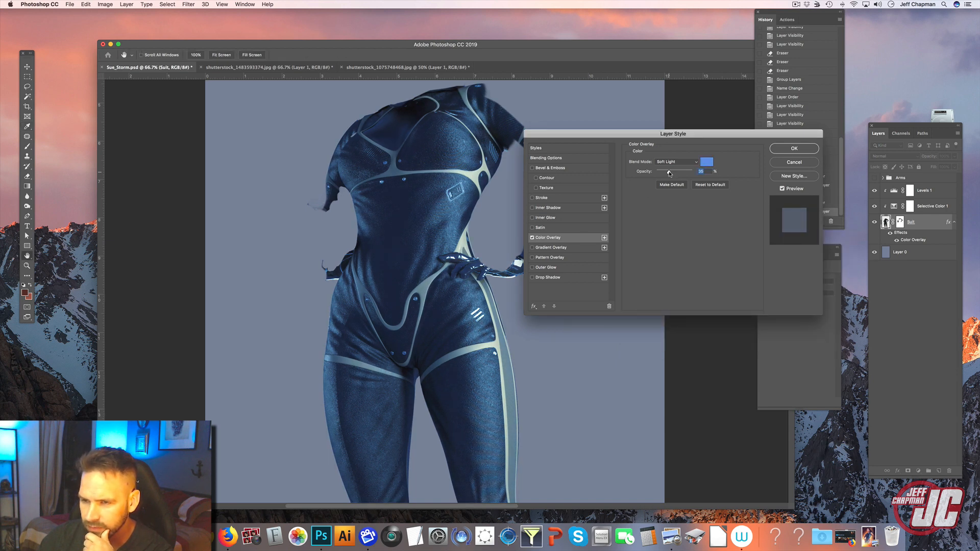
Set the Color Overlay's blend mode to Color and apply the layer style to the suit.
left_click(684, 161)
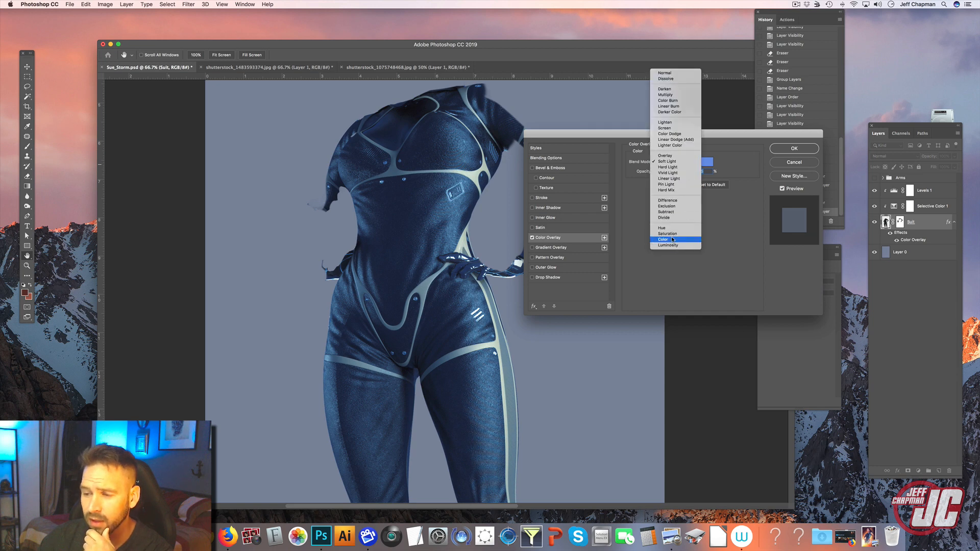
left_click(674, 241)
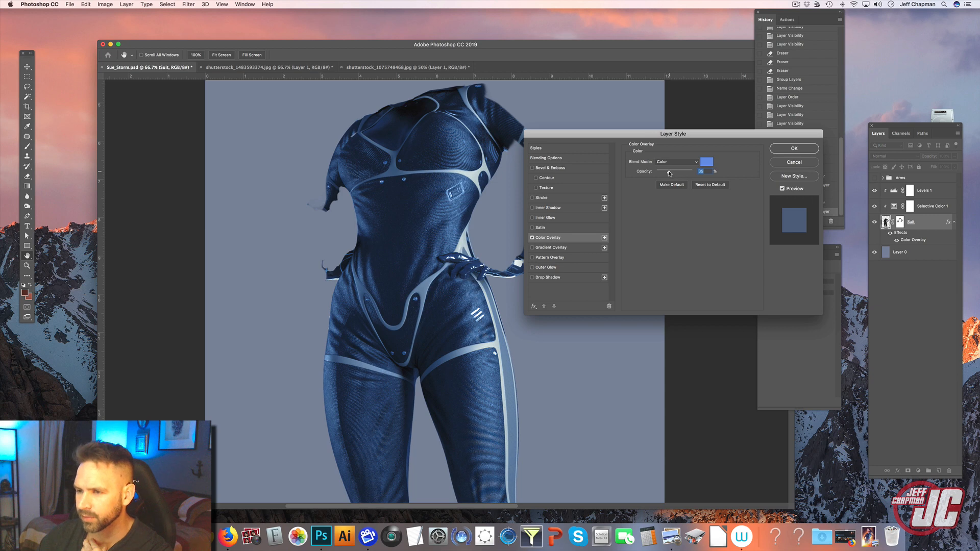
left_click(794, 149)
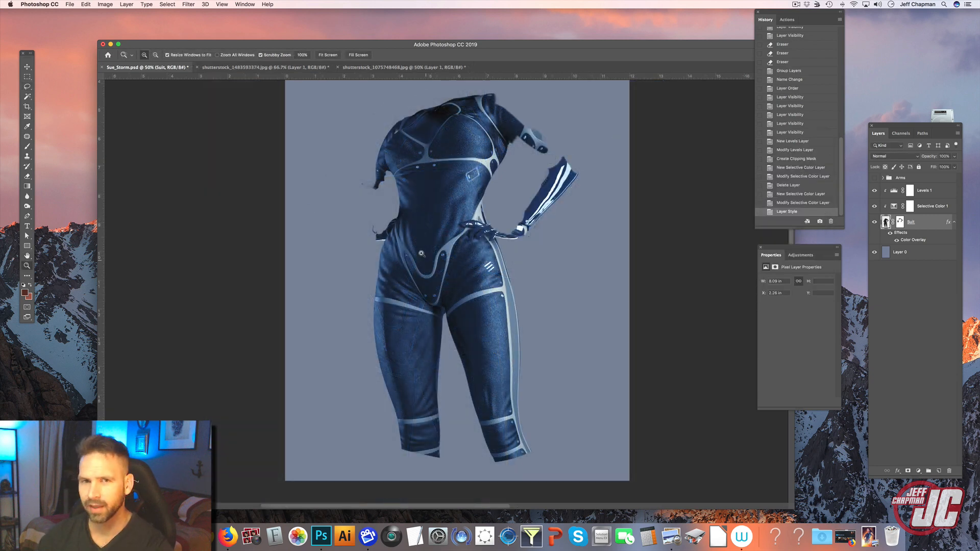
Lasso the viewer's-left half of the suit and paste a copy of it in place on a new layer.
left_click(421, 253)
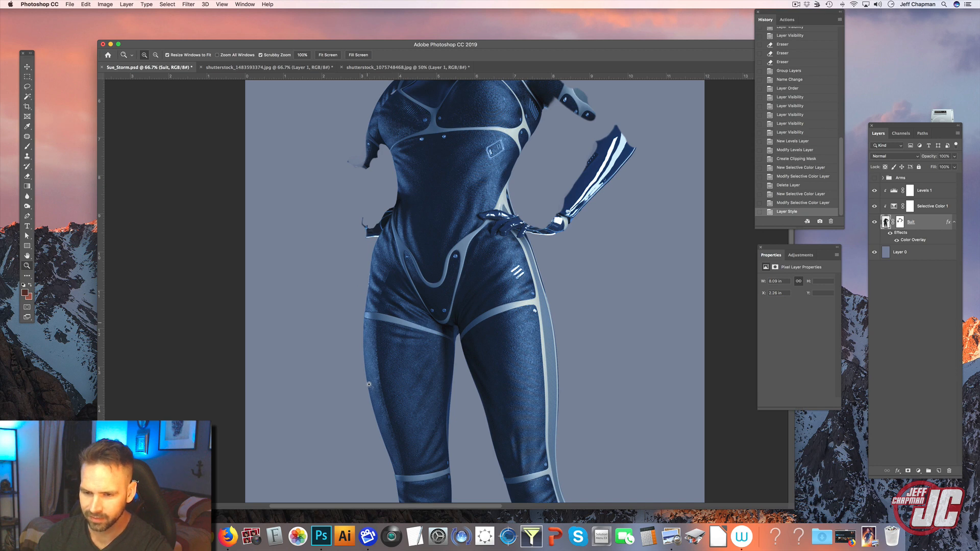
left_click_drag(411, 267, 398, 245)
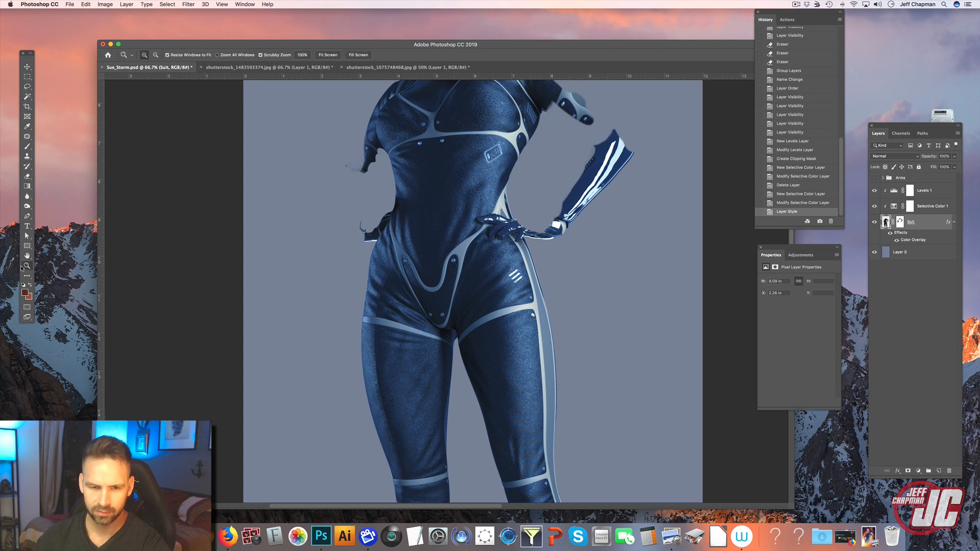
left_click(372, 255, "alt")
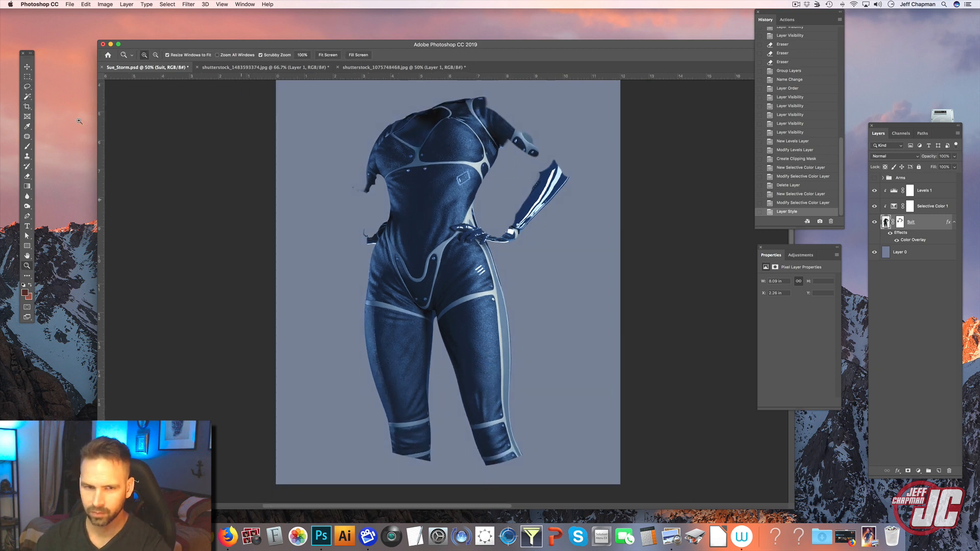
left_click(28, 87)
mouse_move(366, 121)
left_mouse_down()
mouse_move(413, 133)
mouse_move(403, 396)
mouse_move(416, 454)
mouse_move(326, 200)
mouse_move(335, 178)
left_mouse_up()
left_click(30, 68)
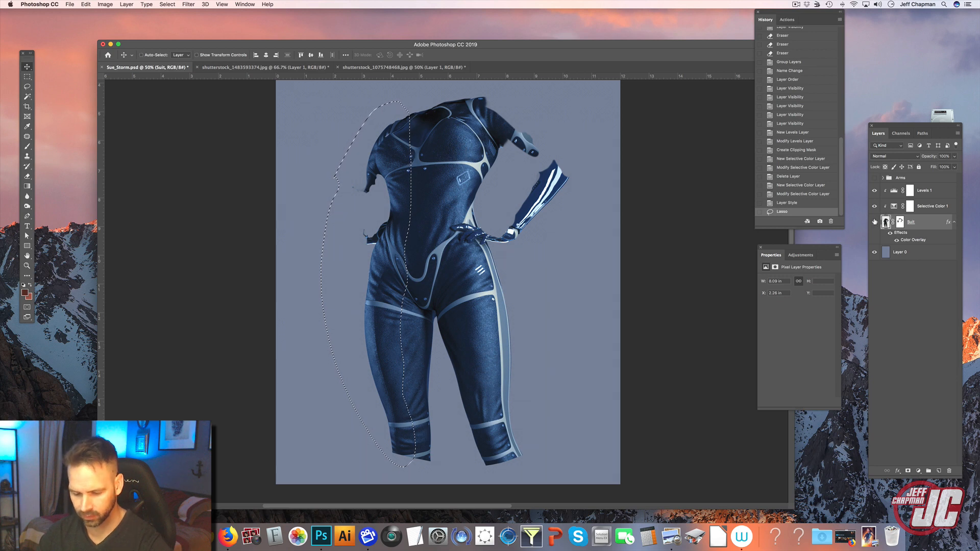
key("super+c")
key("super+shift+v")
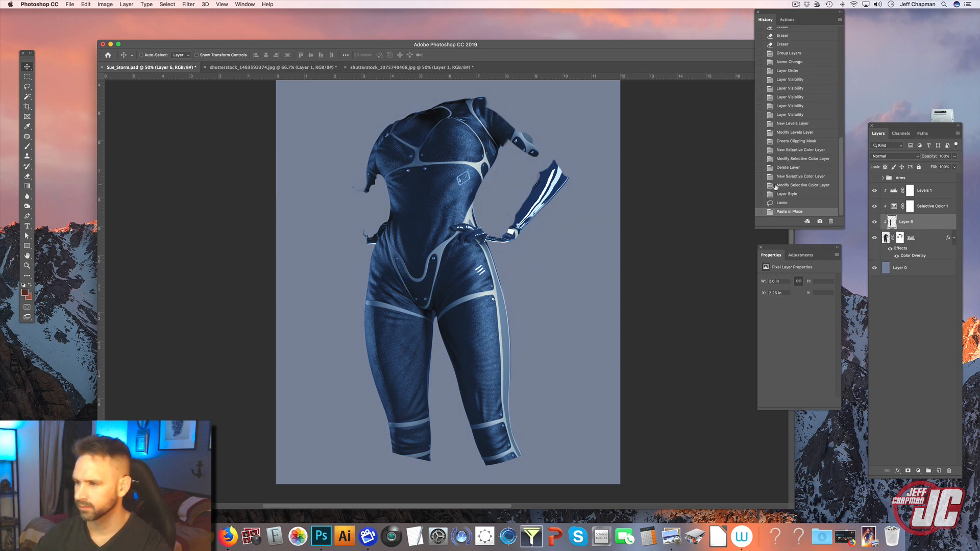
Duplicate Layer 6 beneath itself, hide the original and desaturate the copy.
left_click_drag(922, 226, 919, 237)
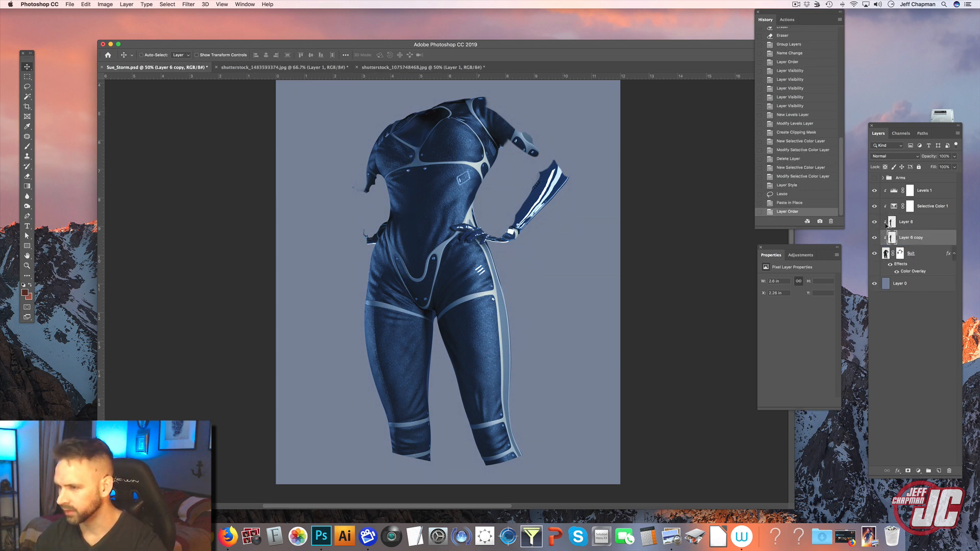
left_click(874, 222)
left_click(111, 6)
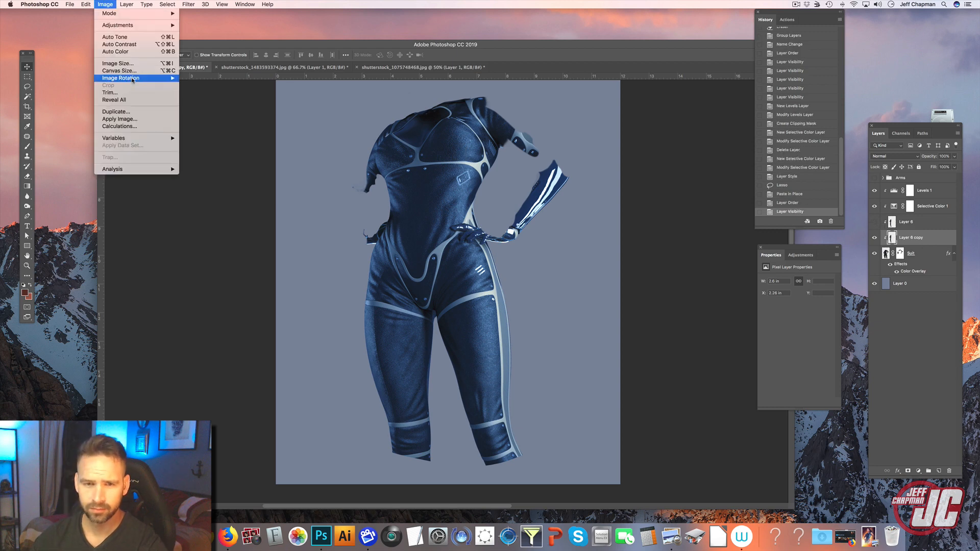
mouse_move(138, 26)
left_click(205, 175)
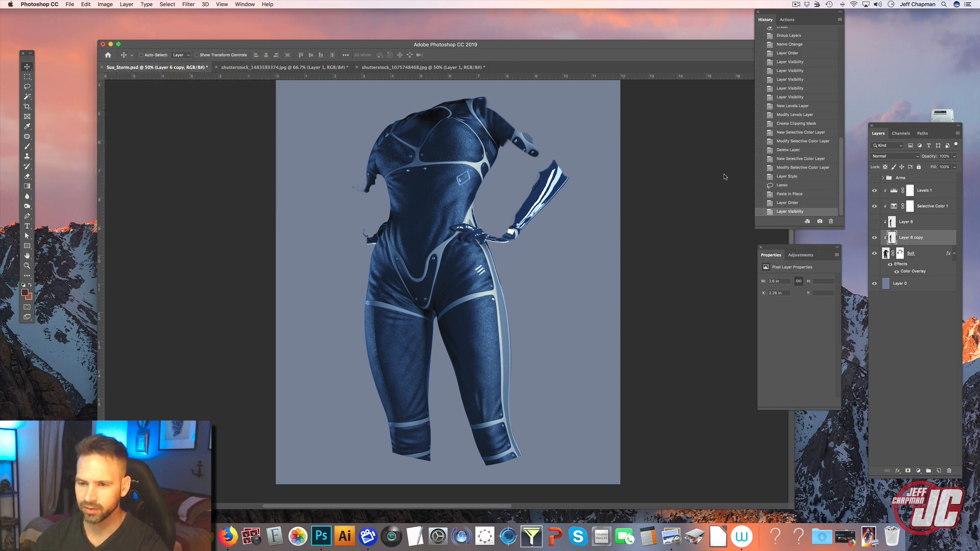
Move Layer 6 copy above the Levels 1 adjustment and set its blend mode to Screen.
left_click_drag(914, 238, 911, 201)
left_click(893, 157)
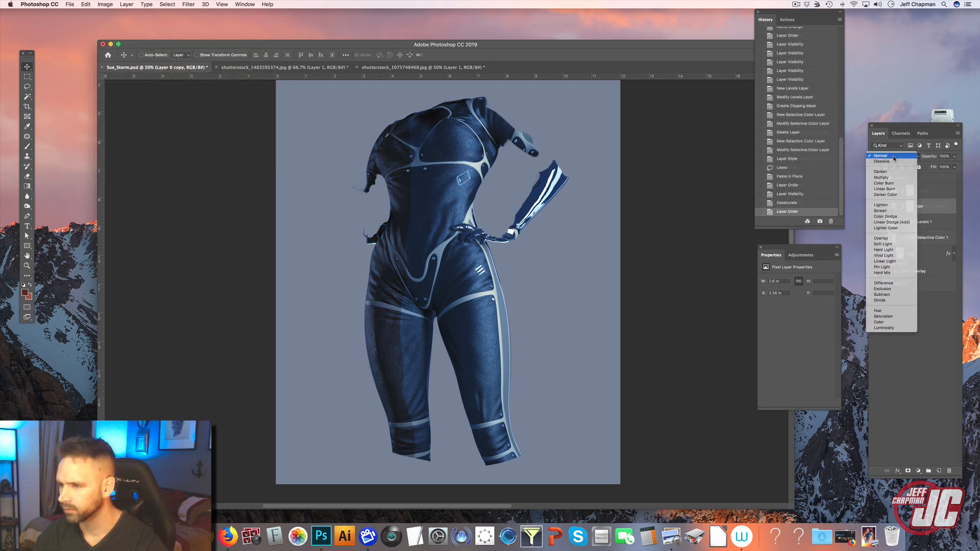
left_click(891, 210)
Apply Levels to Layer 6 copy, raising the black input to 27 and brightening the highlights for stronger contrast.
left_click(107, 4)
mouse_move(133, 31)
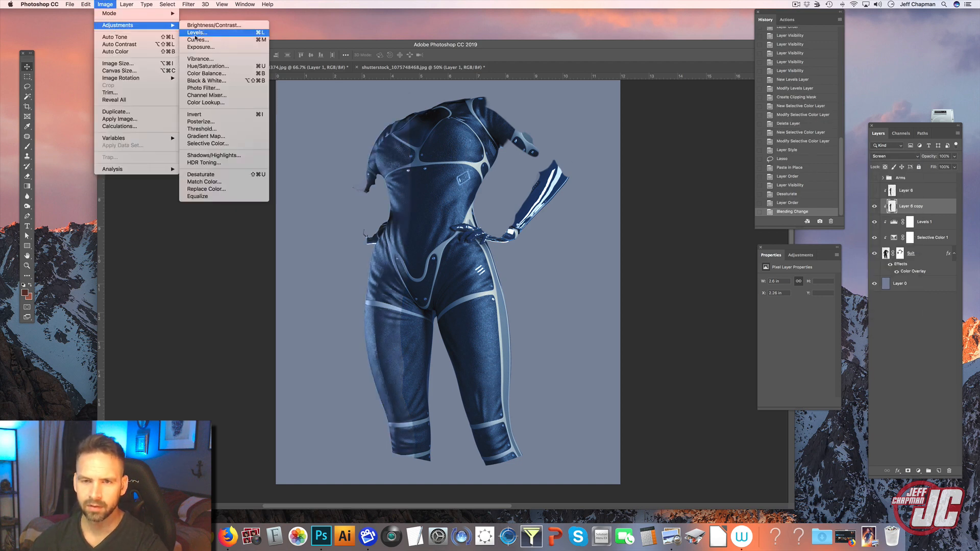
left_click(205, 37)
left_click_drag(520, 91, 544, 89)
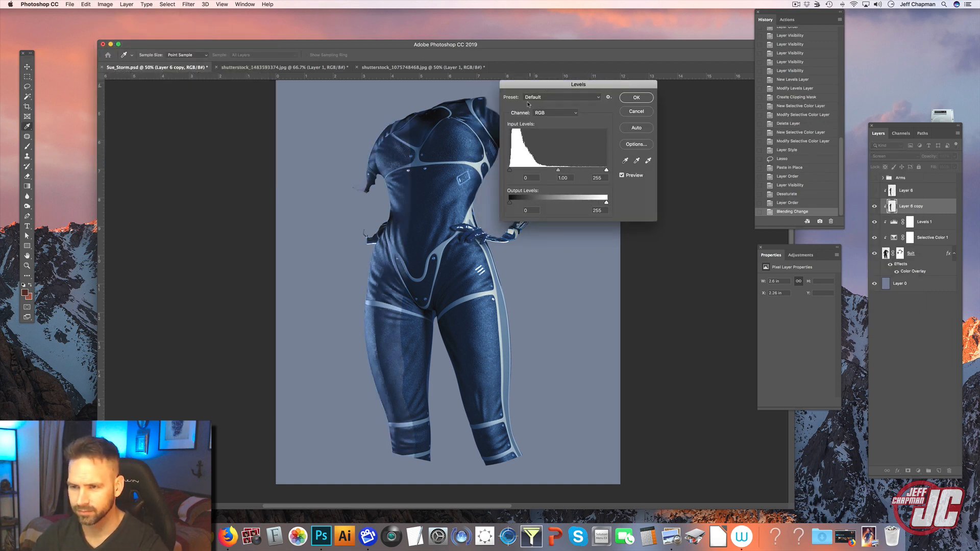
left_click_drag(510, 168, 517, 170)
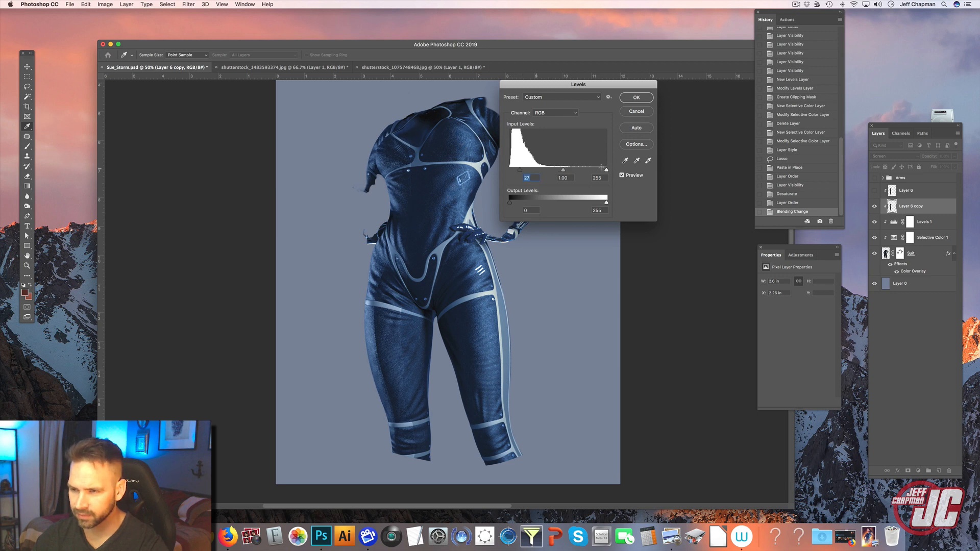
left_click_drag(570, 170, 539, 171)
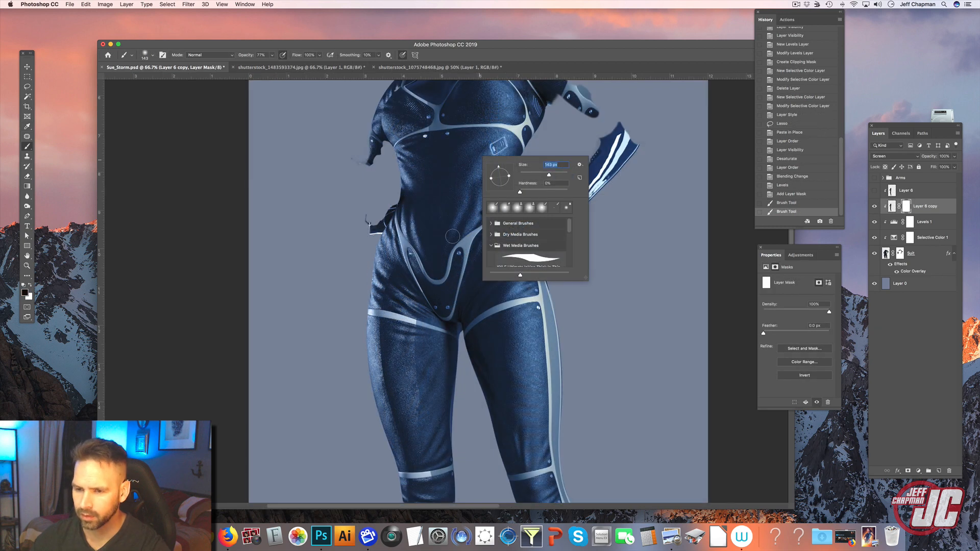
Paint black with a soft 77% opacity brush on Layer 6 copy's mask over the inner thigh, hip and waist.
left_click(413, 333)
mouse_move(413, 334)
left_mouse_down()
mouse_move(414, 311)
mouse_move(406, 352)
left_mouse_up()
left_click_drag(407, 357, 417, 374)
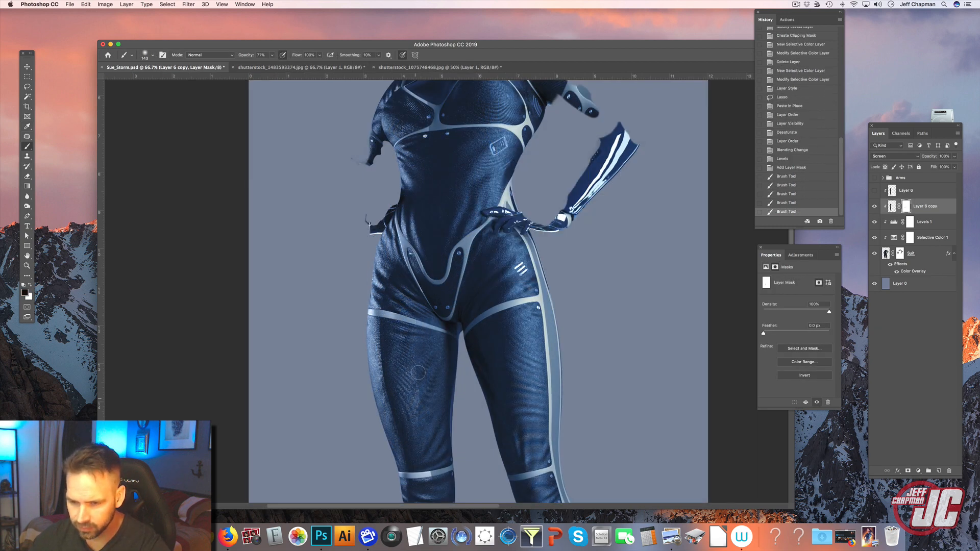
mouse_move(403, 333)
left_mouse_down()
mouse_move(428, 260)
mouse_move(416, 240)
mouse_move(409, 244)
left_mouse_up()
left_click_drag(391, 250, 382, 269)
left_click_drag(432, 326, 428, 262)
Adjust the brush size and paint on Layer 6 copy's mask around the hand resting on the viewer's-left hip.
right_click(443, 252)
left_click_drag(514, 268, 512, 268)
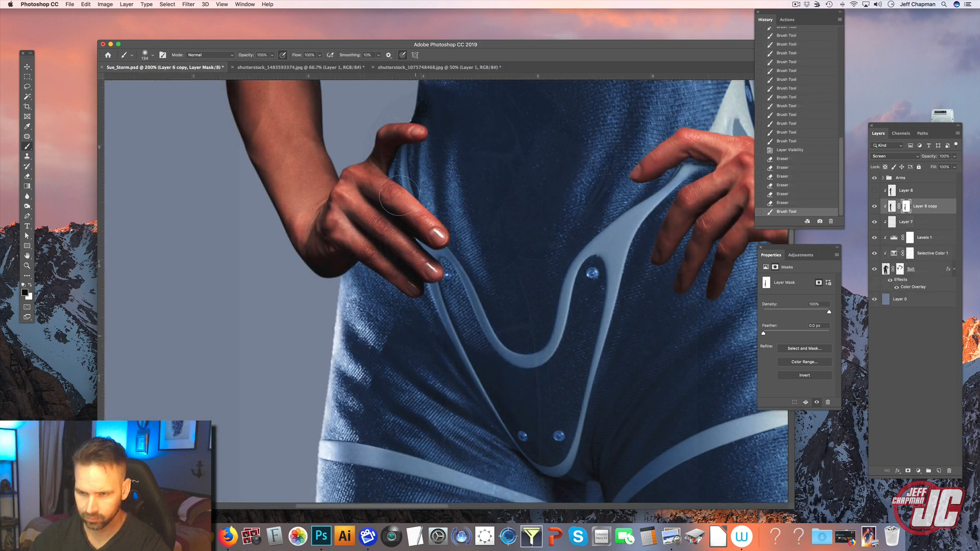
left_click_drag(499, 245, 420, 275)
mouse_move(340, 199)
left_mouse_down()
mouse_move(384, 282)
mouse_move(359, 269)
left_mouse_up()
Add a layer named hand shadows above Layer 6 and set its blend mode to Multiply.
left_click_drag(932, 208, 937, 214)
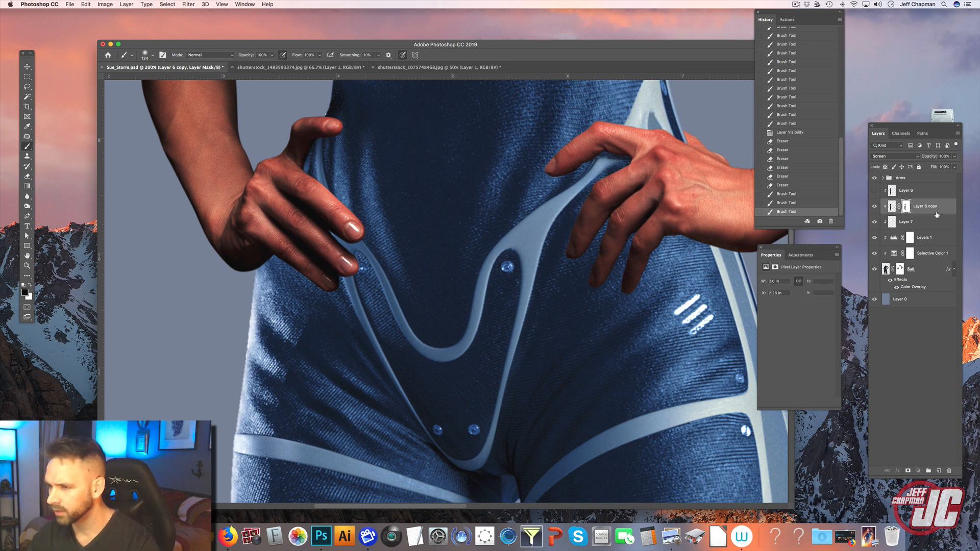
left_click(939, 470)
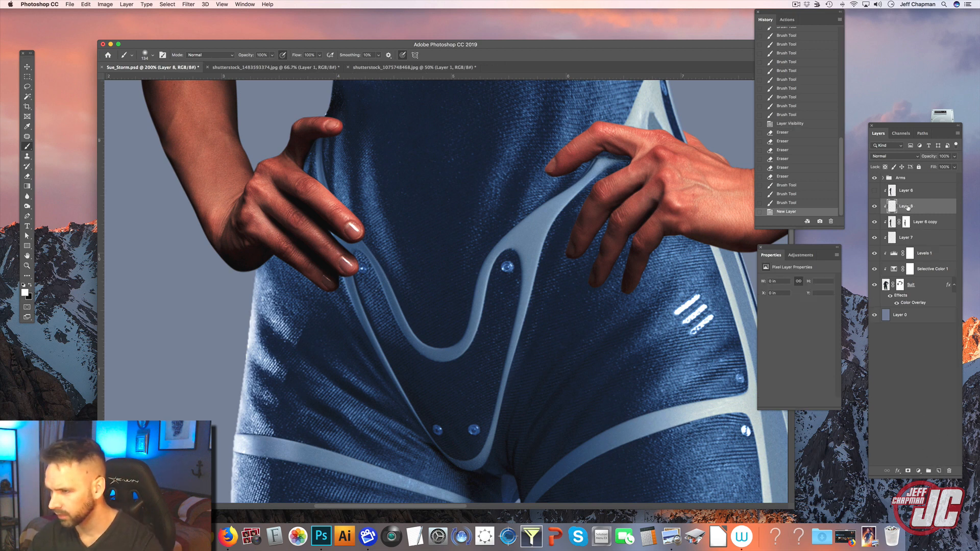
type("hand shadows")
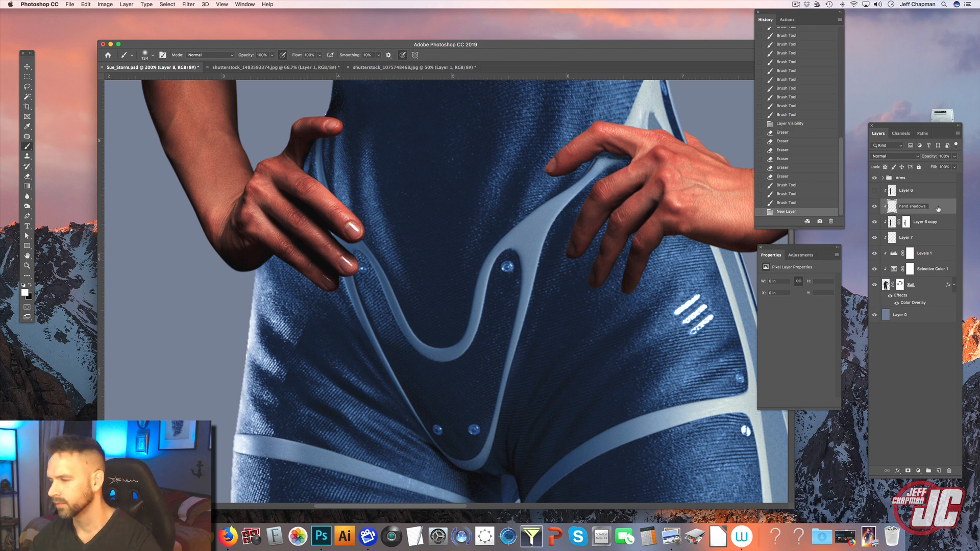
left_click_drag(938, 208, 936, 184)
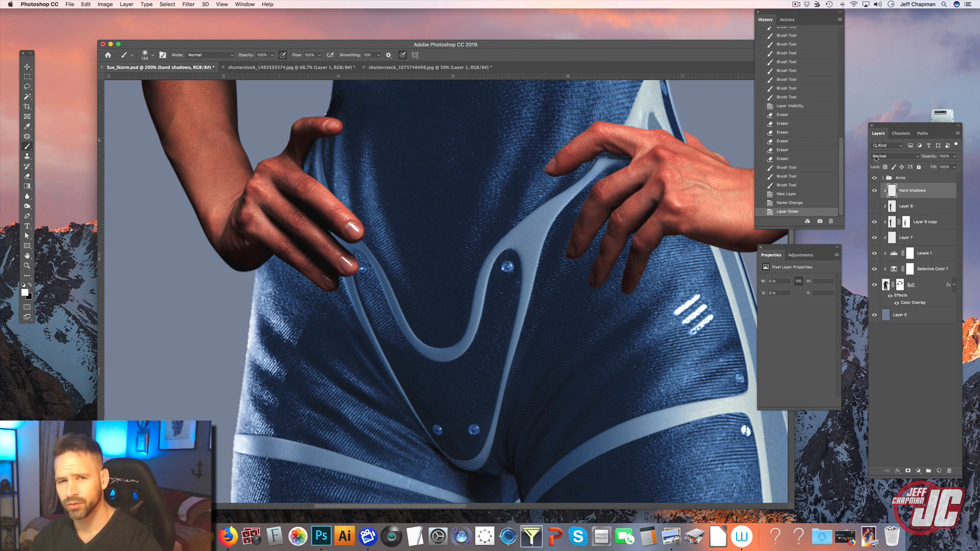
left_click(911, 160)
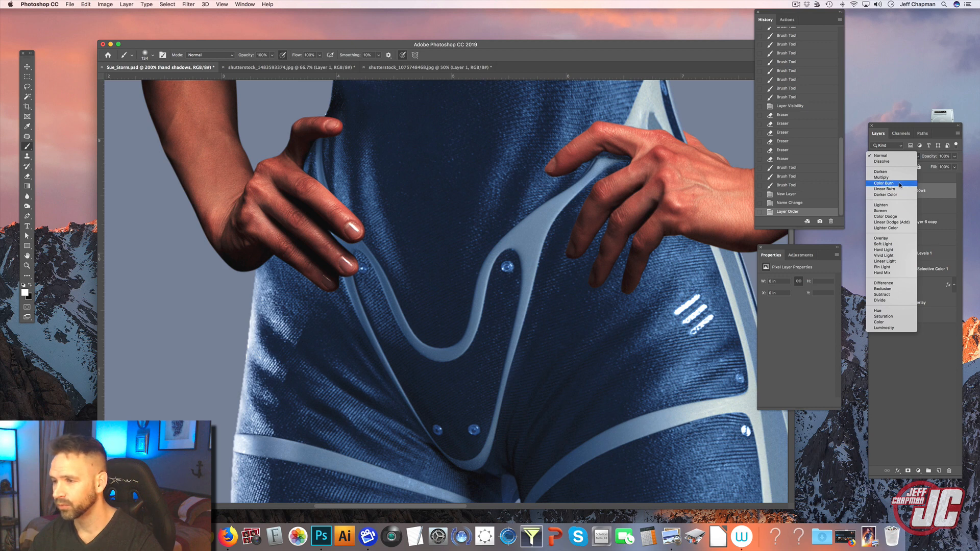
left_click(900, 184)
left_click(898, 155)
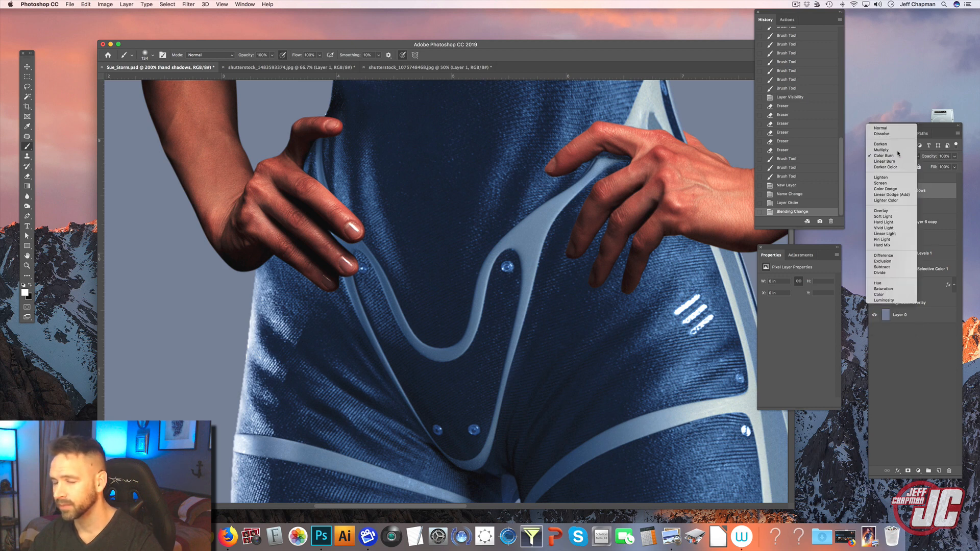
left_click(897, 150)
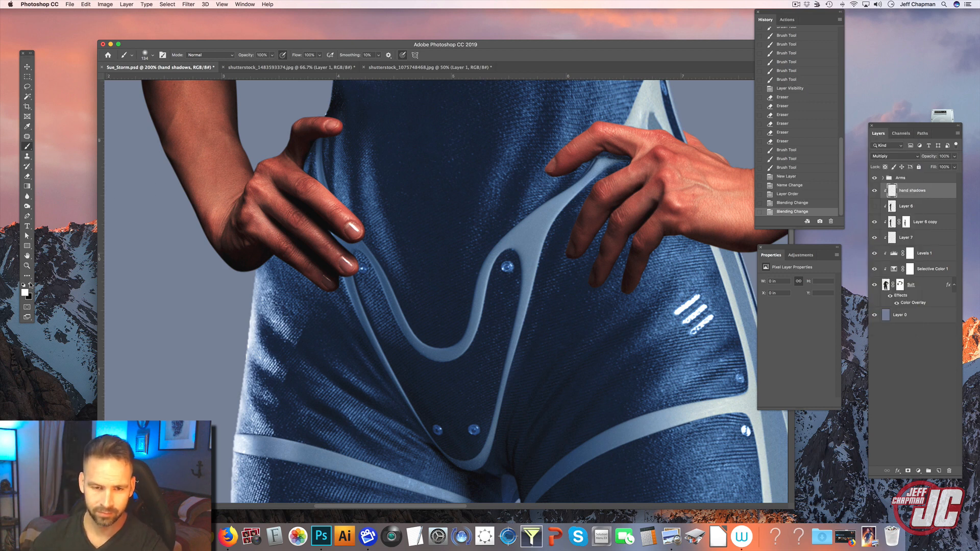
Paint dark shadows on the hand shadows layer around the fingers of both hands with a soft 45% opacity brush.
key("i")
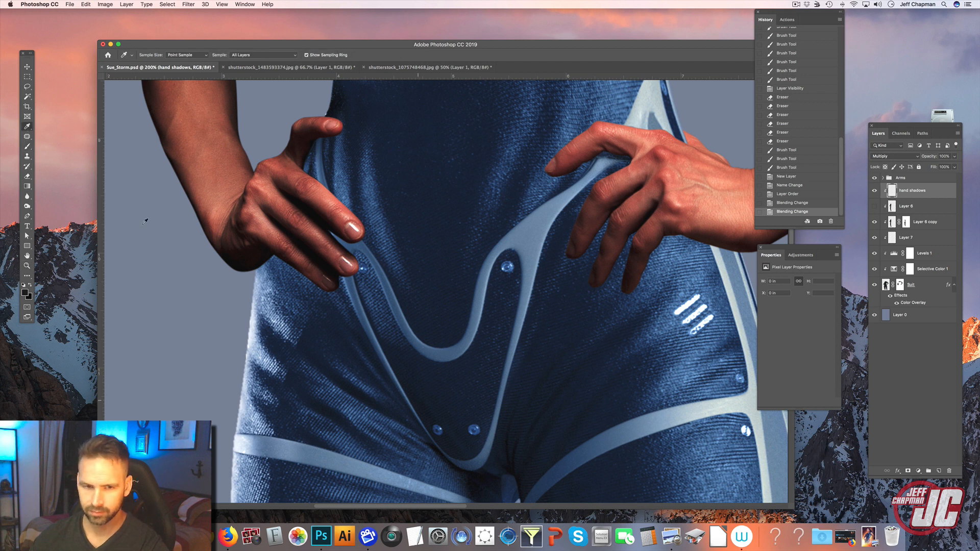
left_click(23, 147)
right_click(346, 159)
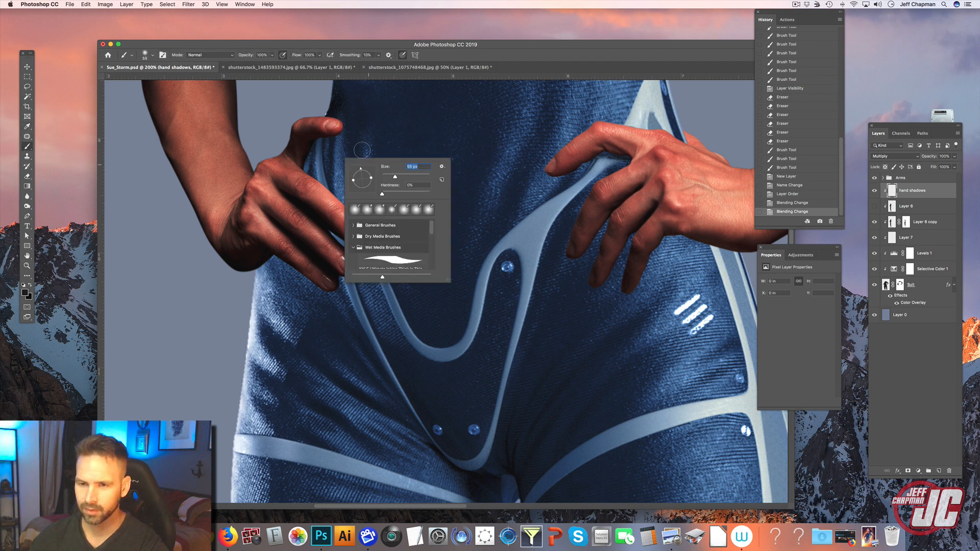
left_click(326, 137)
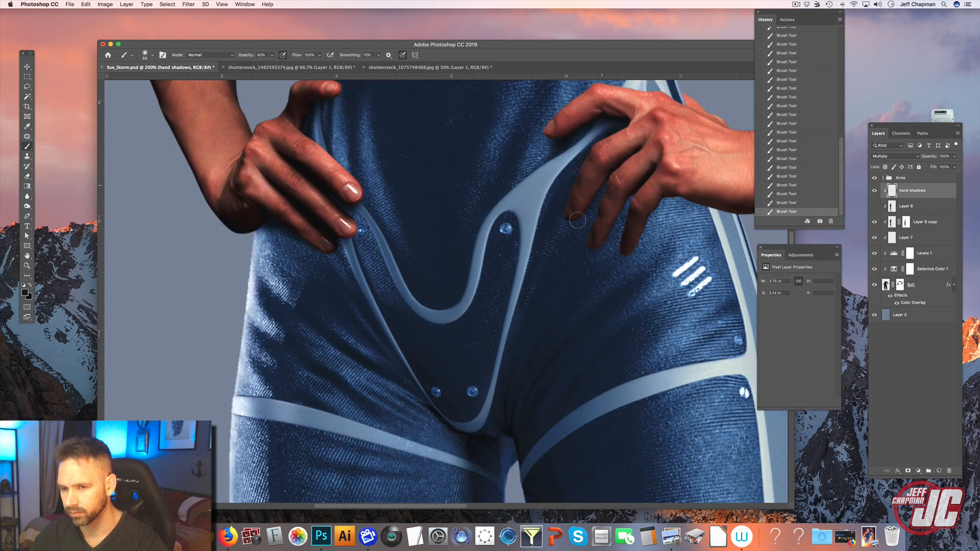
left_click_drag(596, 203, 501, 214)
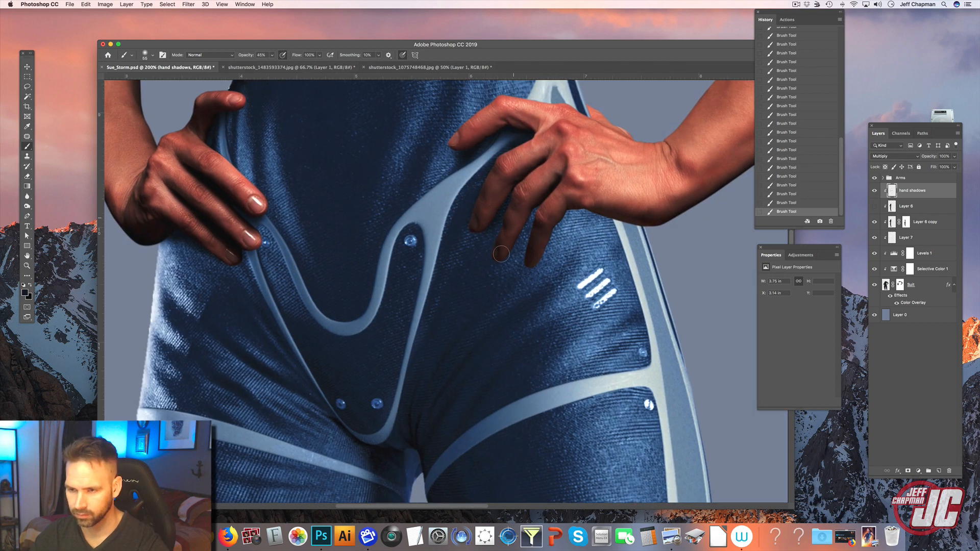
mouse_move(536, 259)
left_mouse_down()
mouse_move(566, 211)
mouse_move(613, 206)
mouse_move(582, 210)
mouse_move(631, 215)
mouse_move(579, 204)
left_mouse_up()
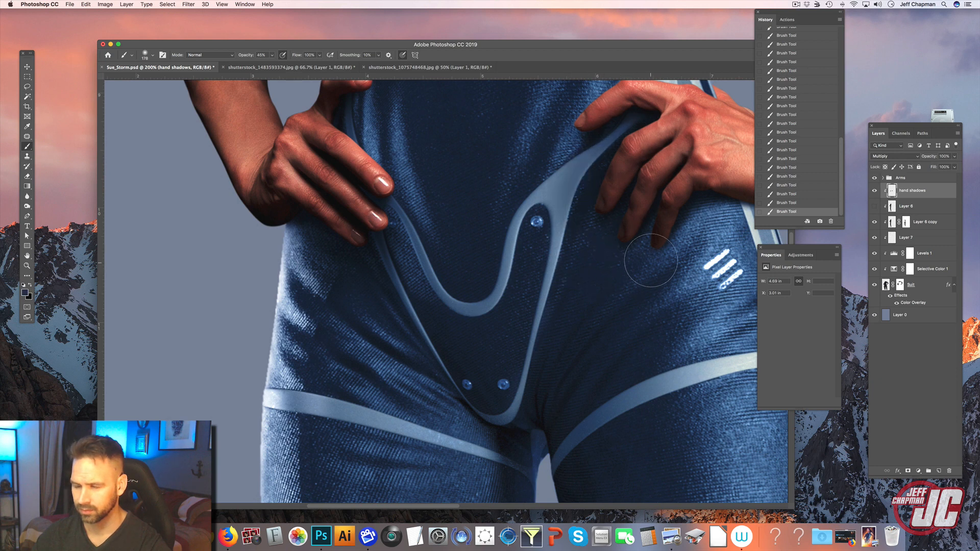
key("super+z")
left_click_drag(645, 283, 649, 282)
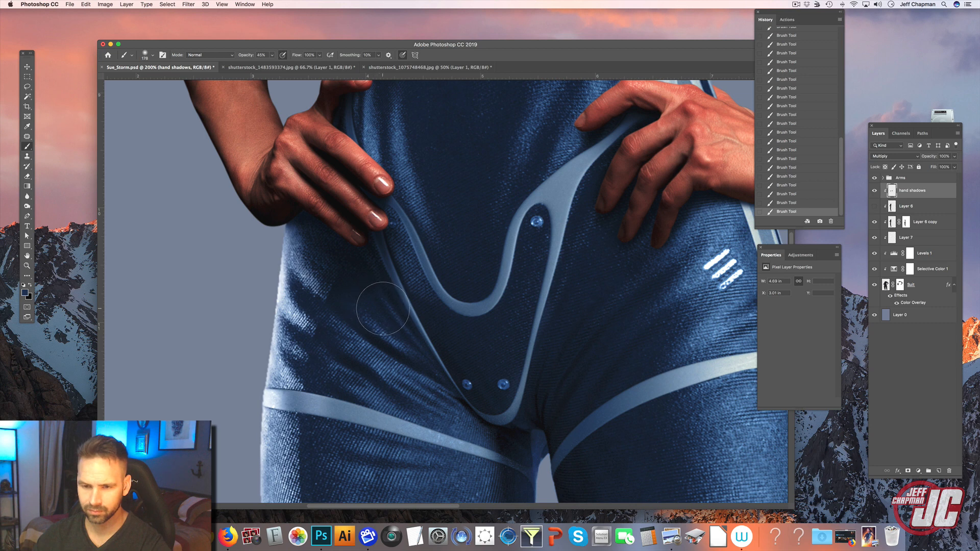
Sample a dark blue from the suit, reduce the brush size and paint shadow beneath the viewer's-left hand.
left_click(358, 284, "alt")
right_click(390, 264)
left_click_drag(423, 267, 415, 267)
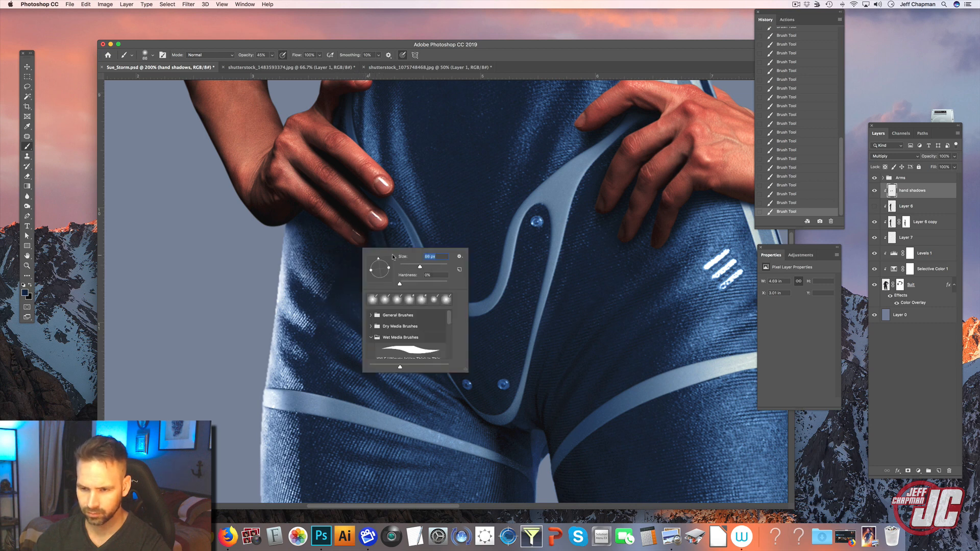
left_click(324, 234)
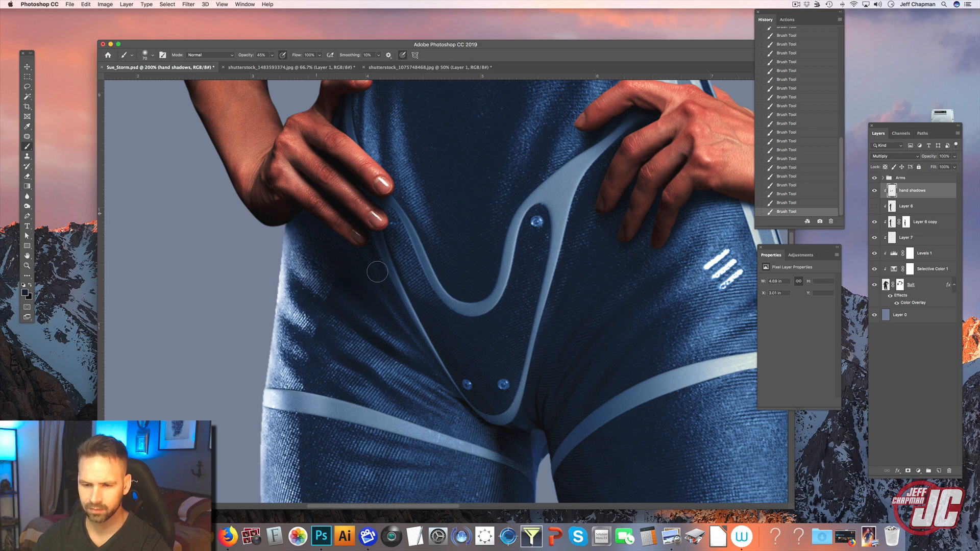
left_click_drag(377, 276, 413, 238)
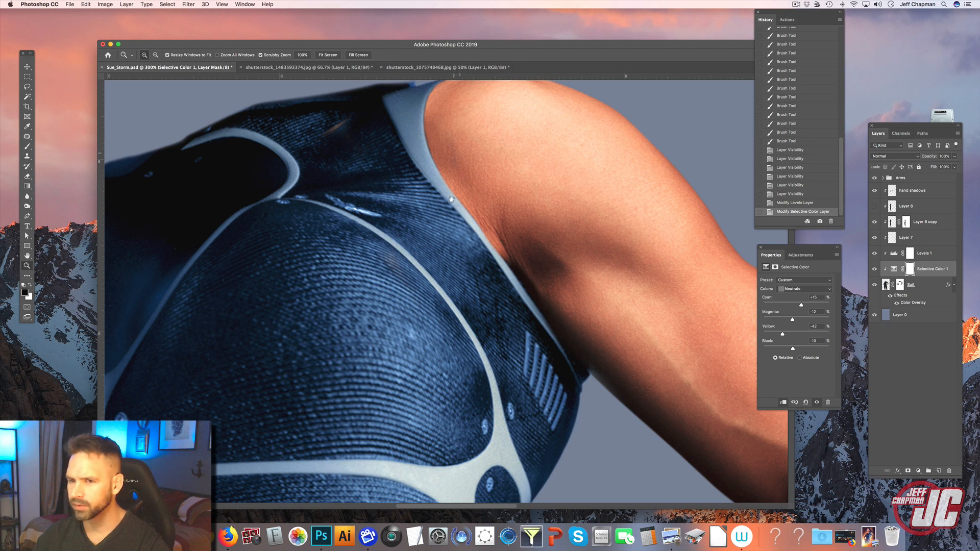
Add a layer named shadows above Layer 1 in the Arms group and clip it to the Arms layer.
left_click_drag(452, 199, 439, 224)
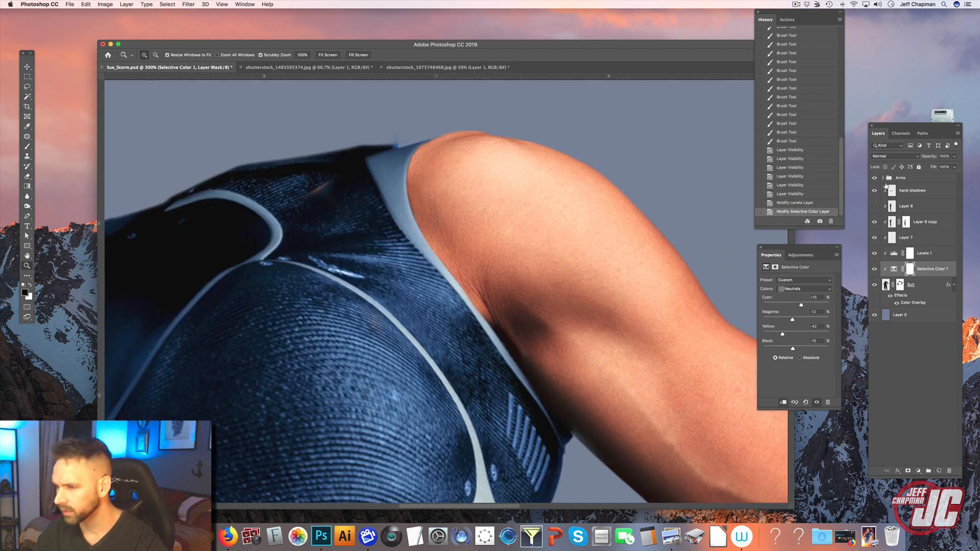
left_click(885, 178)
left_click(936, 197)
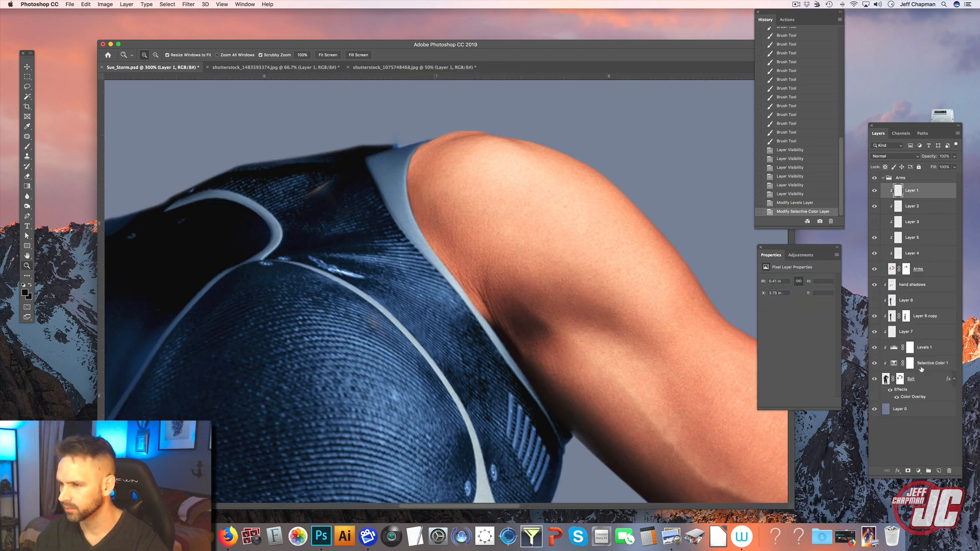
left_click(938, 470)
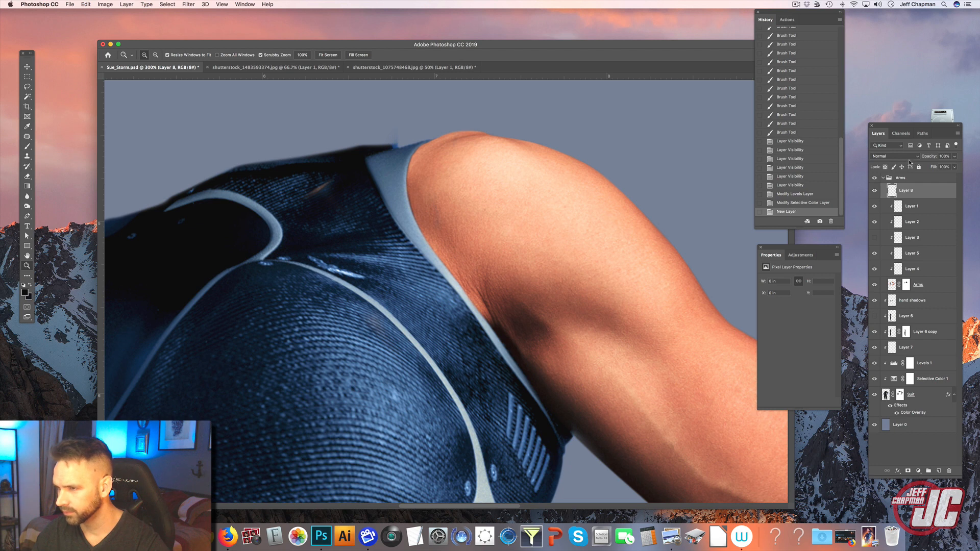
type("shadows")
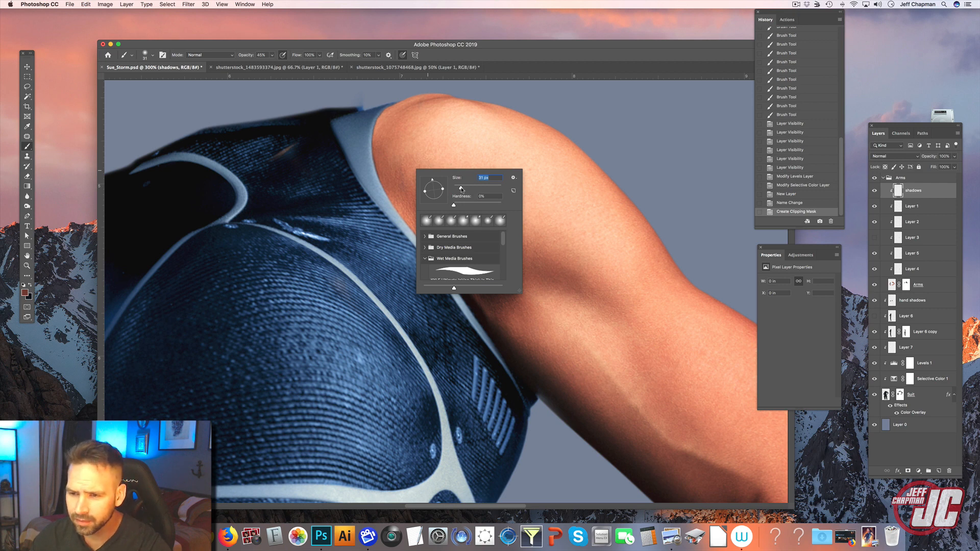
Paint soft reddish-brown shading on the shadows layer along the armhole where the viewer's-right shoulder meets the suit, enlarging the brush partway.
mouse_move(380, 108)
left_mouse_down()
mouse_move(373, 181)
mouse_move(365, 137)
mouse_move(376, 196)
mouse_move(363, 152)
mouse_move(383, 215)
left_mouse_up()
left_click_drag(368, 173, 400, 239)
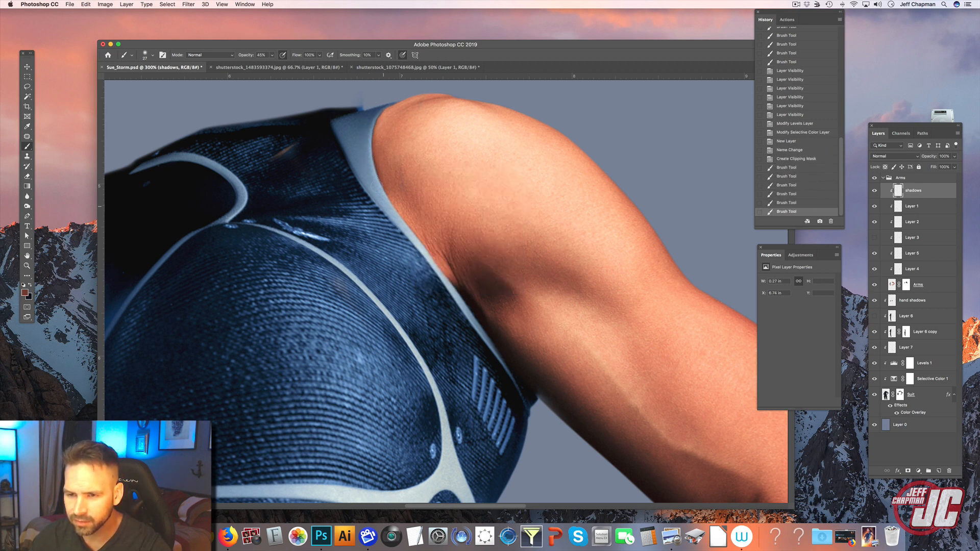
left_click_drag(380, 204, 455, 292)
right_click(403, 201)
left_click_drag(450, 220, 458, 220)
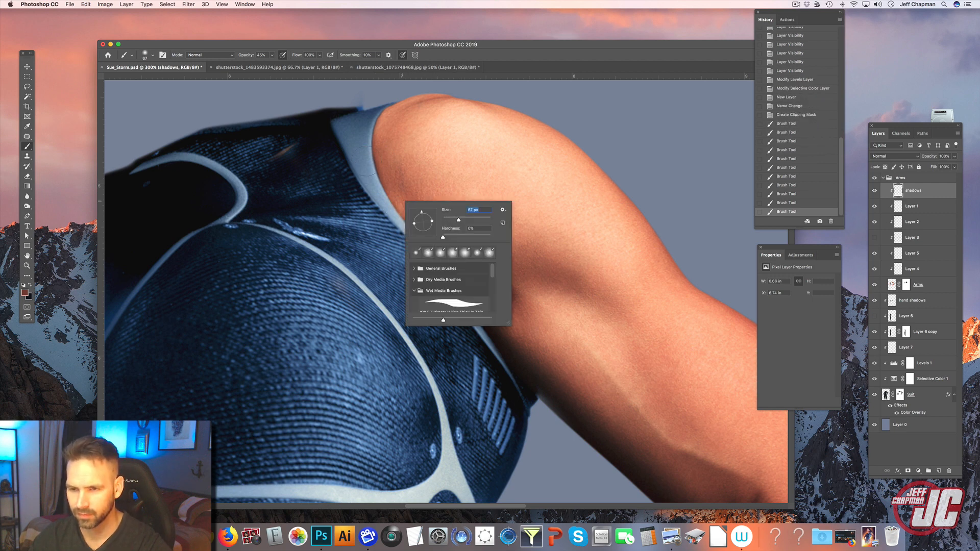
left_click_drag(368, 162, 416, 248)
left_click(272, 55)
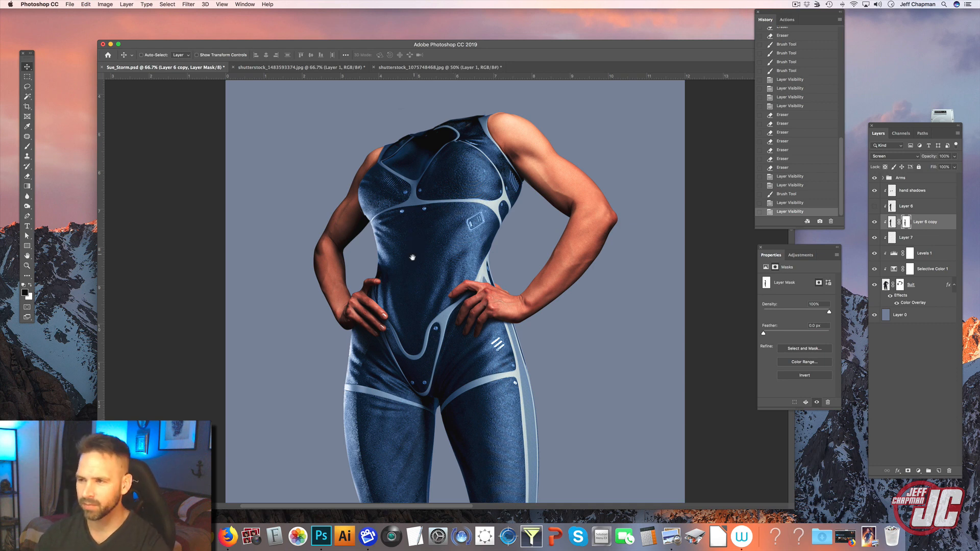
Open the stock photo shutterstock_746442145.jpg as a separate document.
scroll(415, 252, "down", 5)
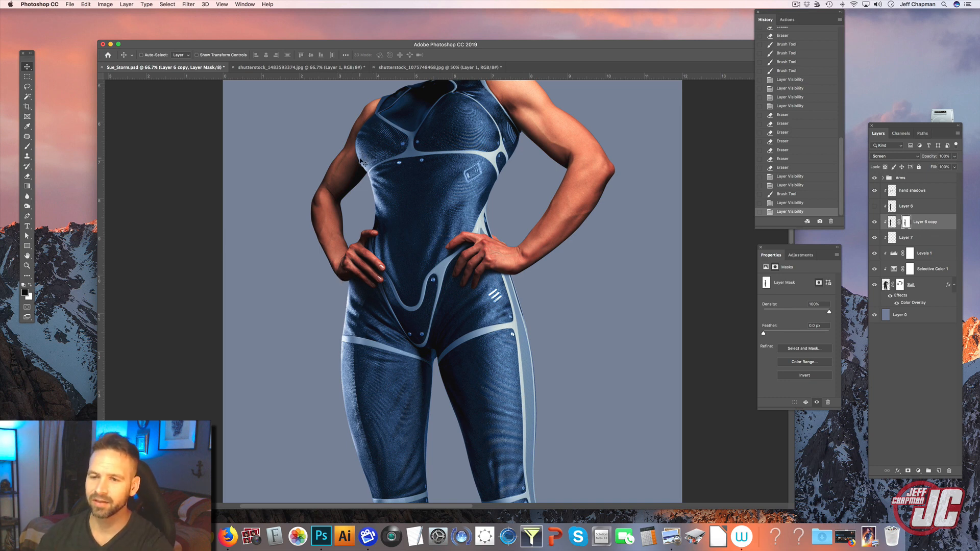
key("z")
left_click(299, 184)
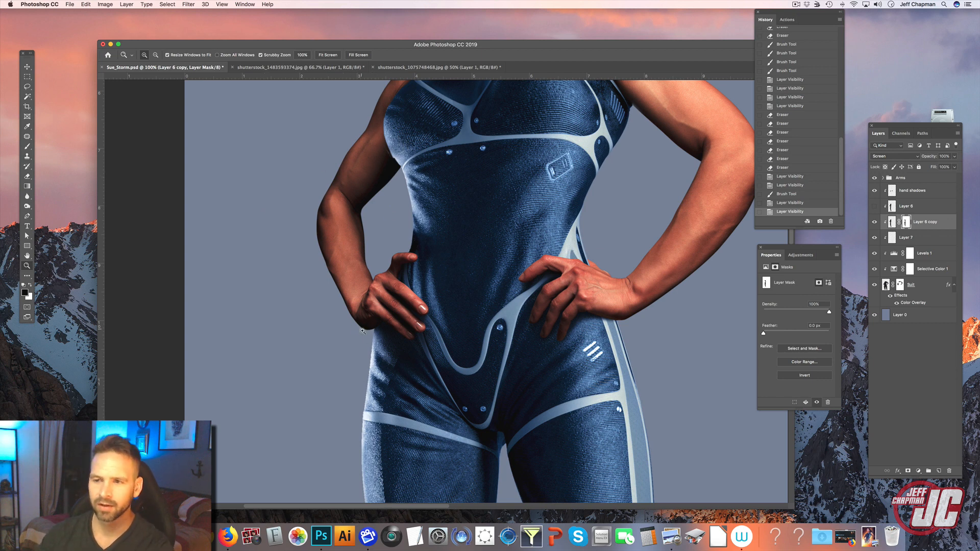
left_click_drag(512, 41, 484, 32)
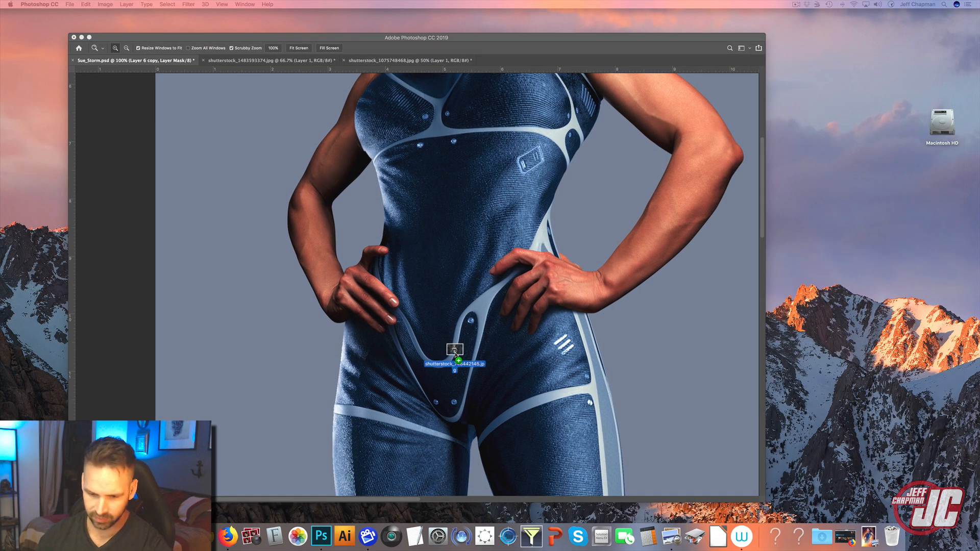
left_click_drag(455, 356, 322, 537)
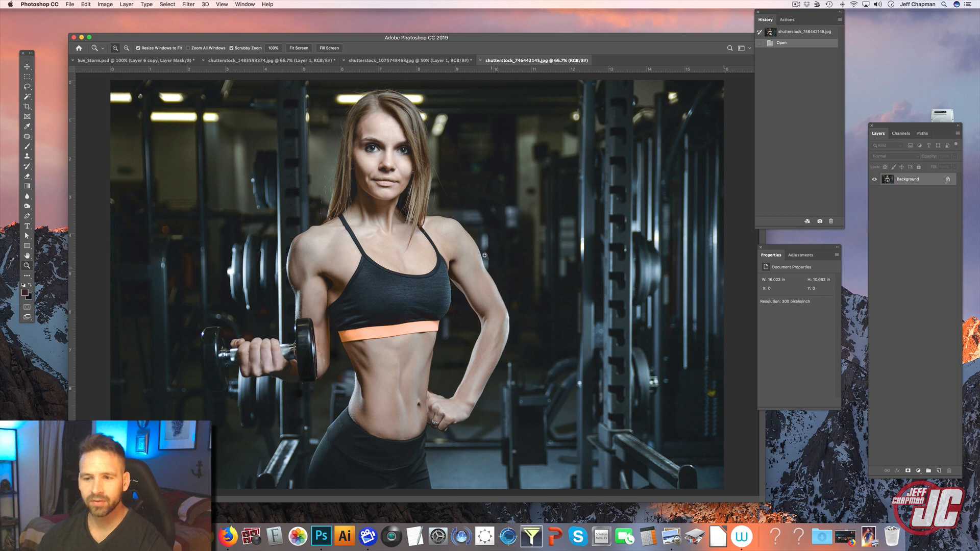
Start a Pen tool path at the lowest finger of the hand on the woman's hip and trace the hand's lower edge to the wrist.
left_click(500, 375)
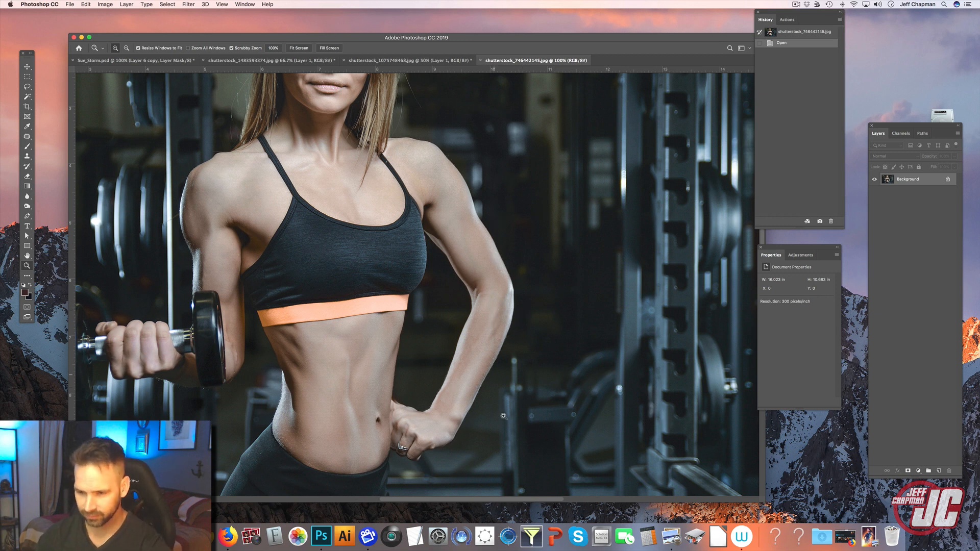
left_click(461, 418)
left_click(460, 418)
left_click(457, 419)
key("p")
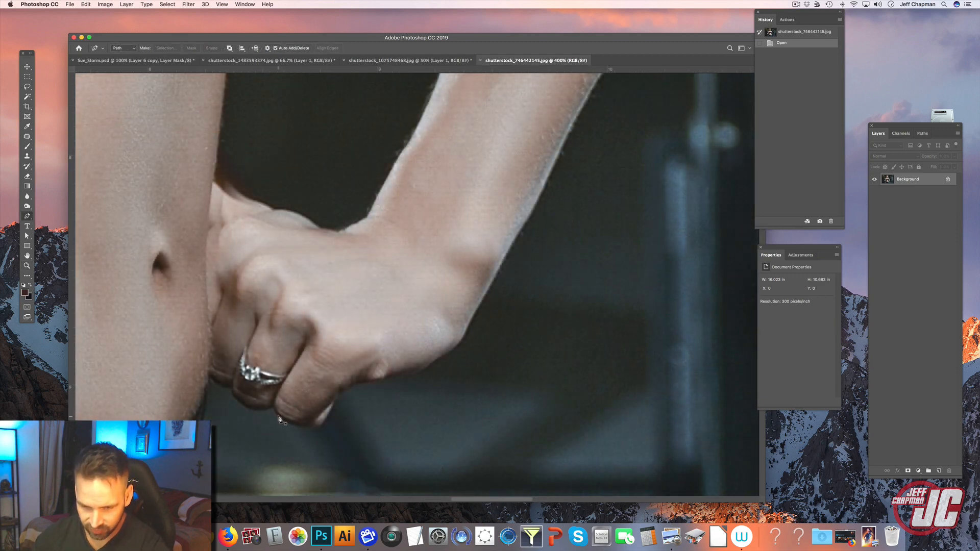
left_click(277, 410)
left_click_drag(303, 427, 324, 421)
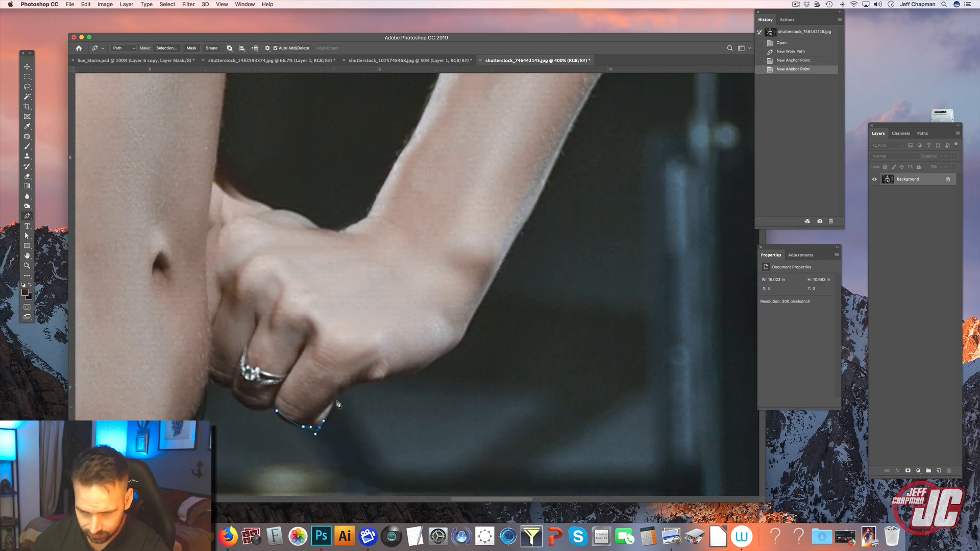
left_click(335, 402)
left_click(341, 392)
left_click(363, 381)
left_click(379, 380)
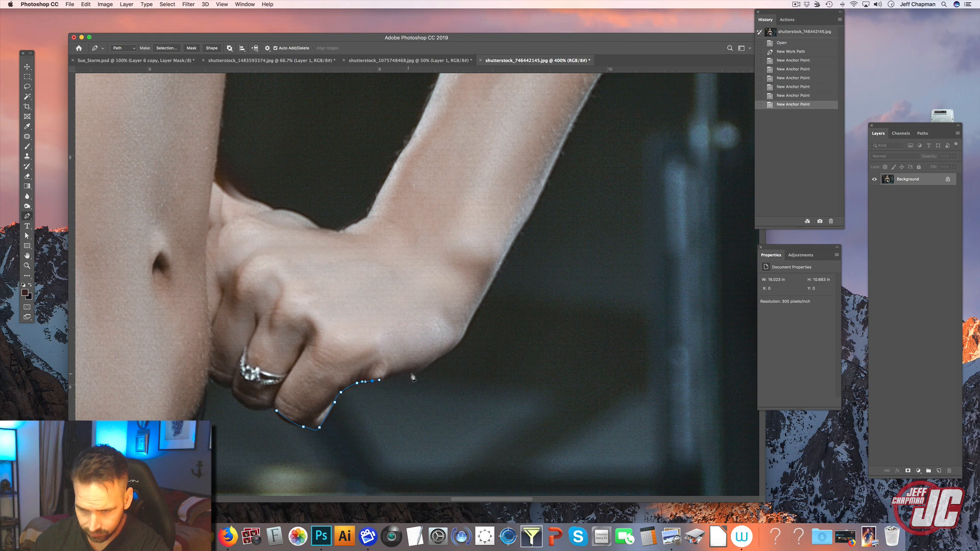
left_click(412, 374)
left_click(445, 356)
left_click(463, 338)
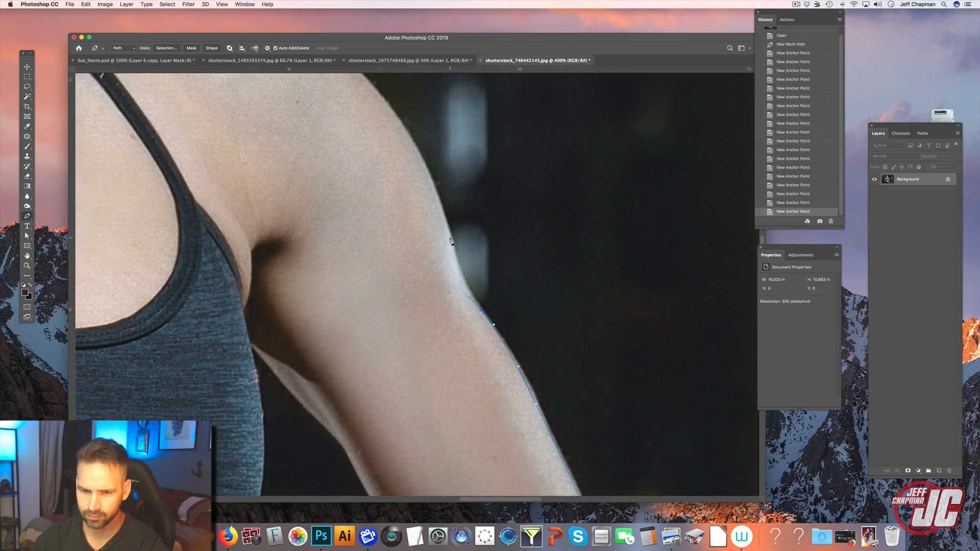
Continue the Pen path up the outer edge of the woman's upper arm and around the curve of her shoulder.
left_click_drag(450, 237, 444, 218)
left_click_drag(427, 168, 451, 243)
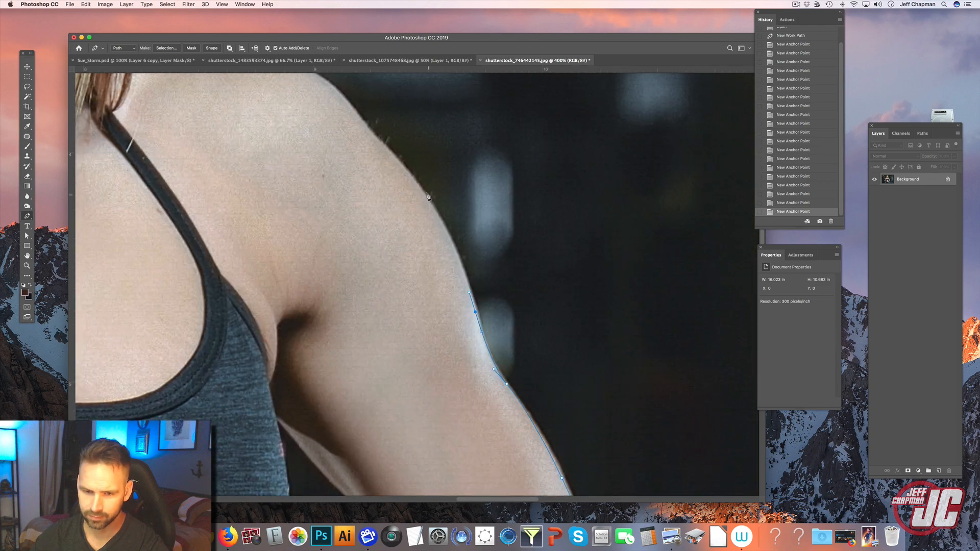
left_click(460, 241)
left_click(423, 192)
left_click(387, 144)
left_click(358, 135)
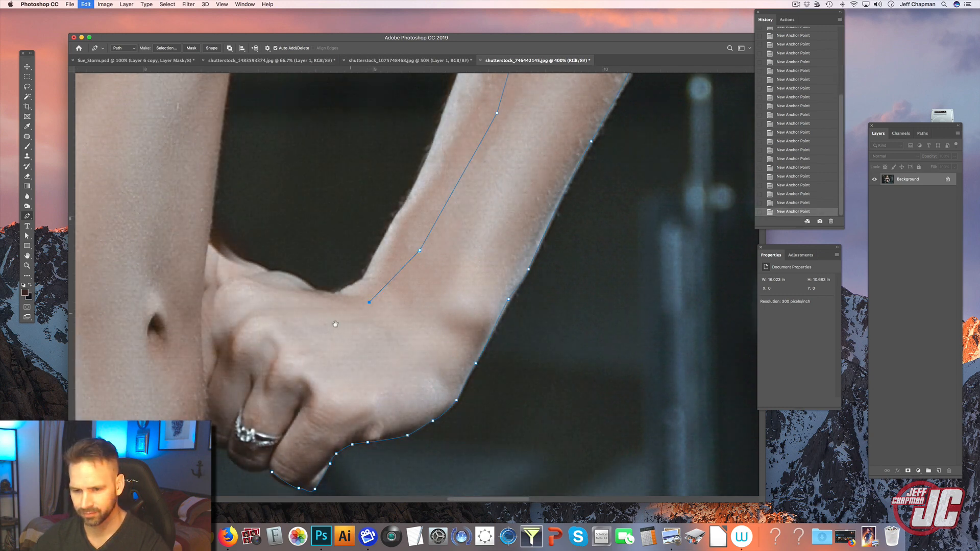
Trace the remaining path across the back of the hand and fingers, and close it at its starting point.
left_click_drag(279, 380, 384, 286)
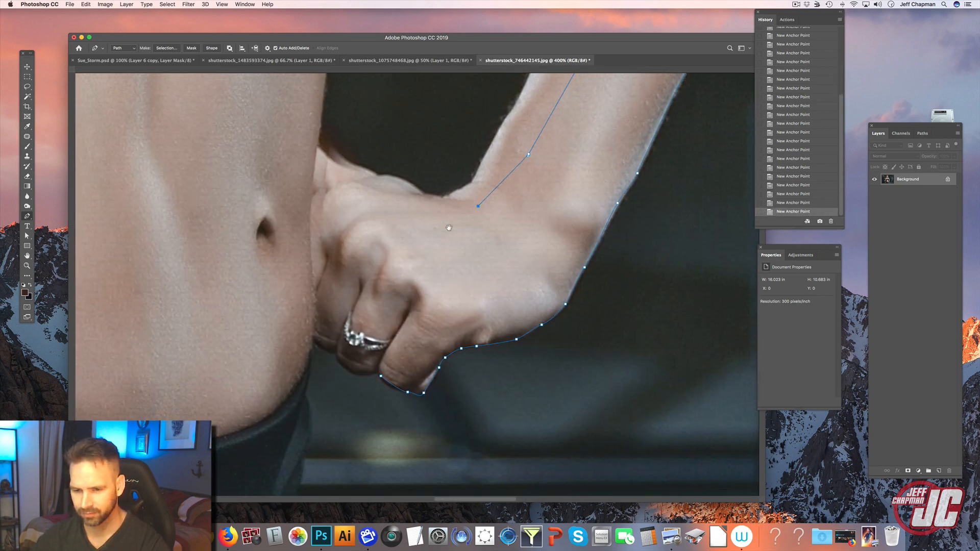
left_click(411, 248)
left_click(384, 281)
left_click(372, 314)
left_click(379, 378)
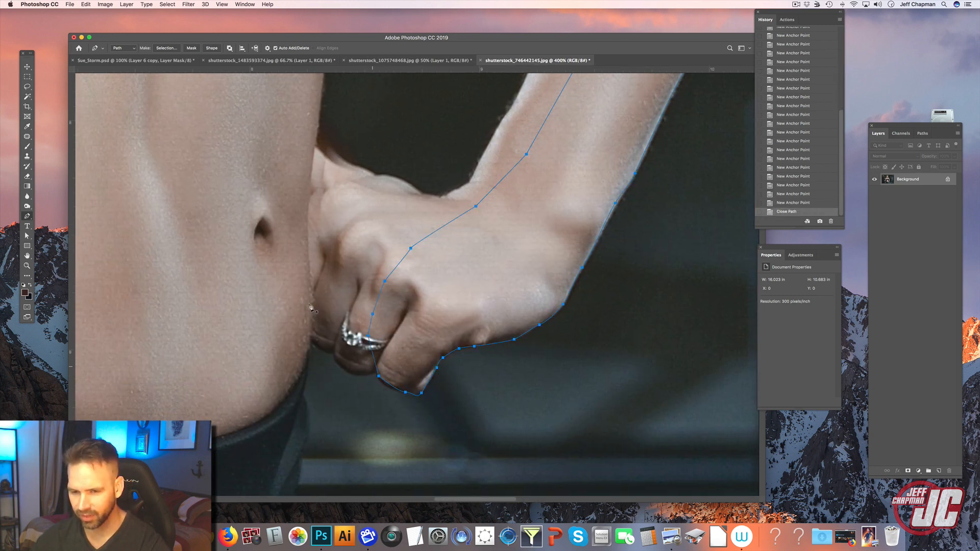
Convert the closed arm work path into a selection.
left_click(30, 67)
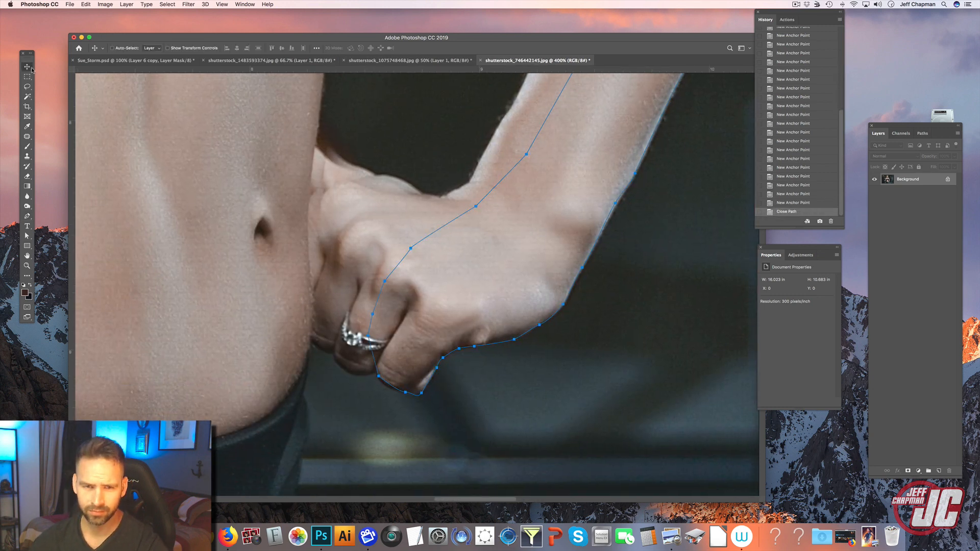
left_click(922, 133)
left_click(958, 134)
left_click(912, 176)
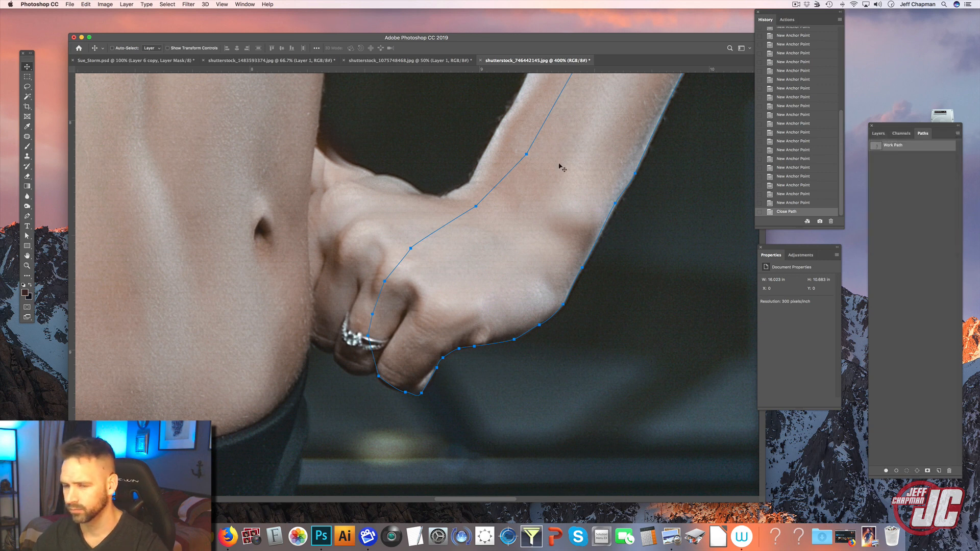
left_click(527, 224)
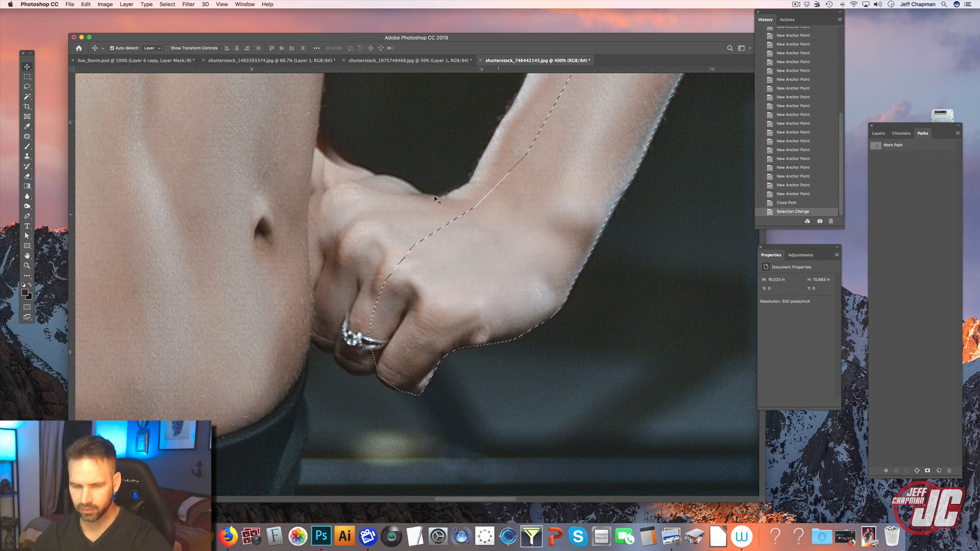
Paste the copied arm into Sue_Storm.psd and place its layer above the Arms group.
left_click(145, 61)
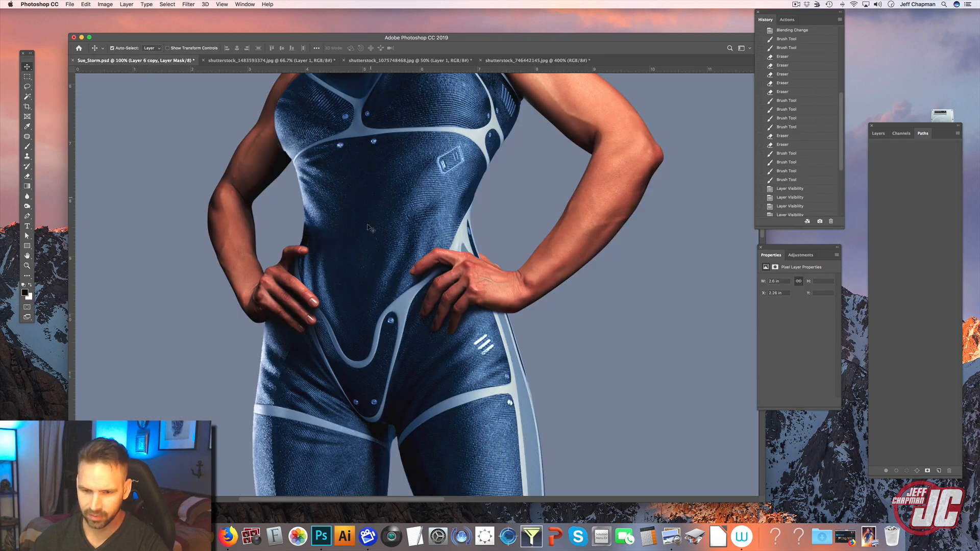
key("super+v")
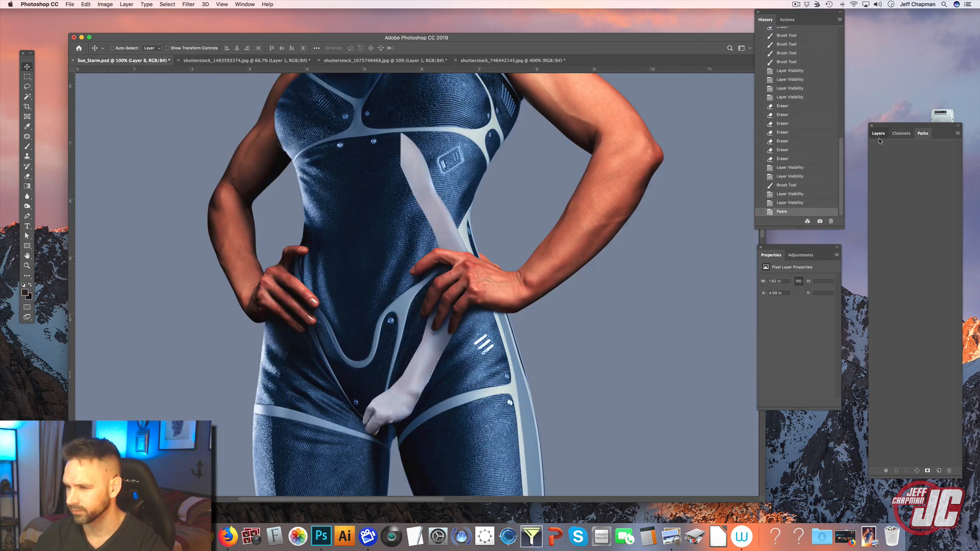
left_click(878, 135)
left_click_drag(930, 226, 927, 177)
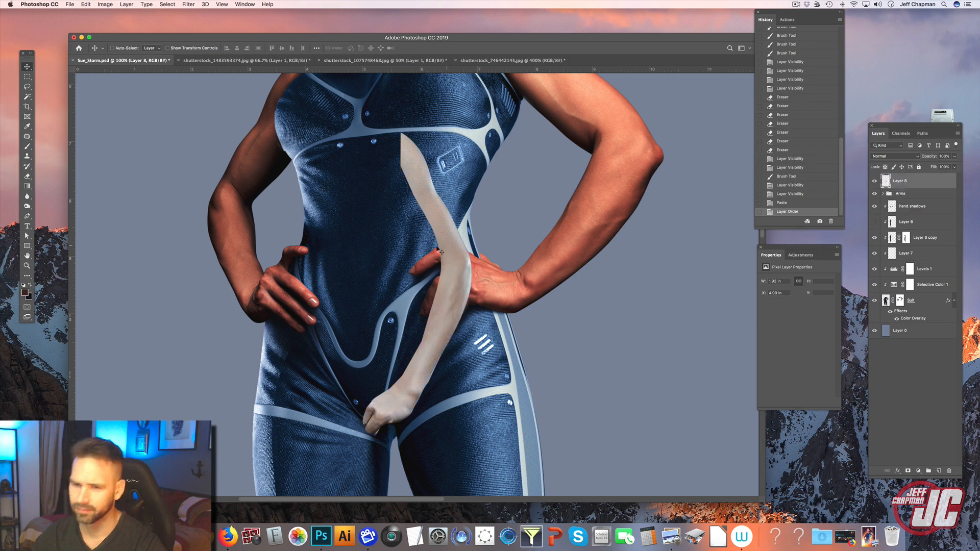
Move the pasted arm beside the figure's viewer's-left arm and flip it horizontally.
left_click_drag(468, 249, 278, 222)
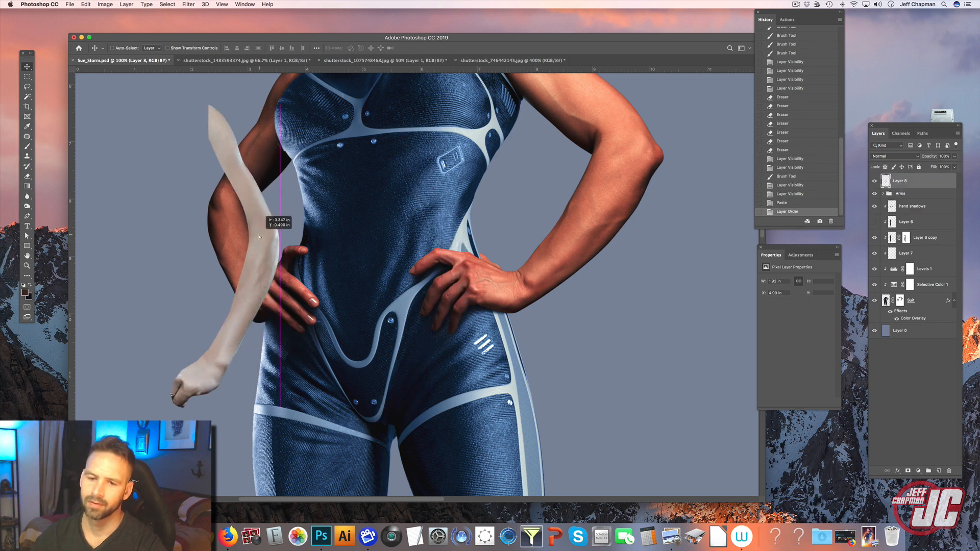
left_click(86, 4)
mouse_move(132, 182)
left_click(216, 269)
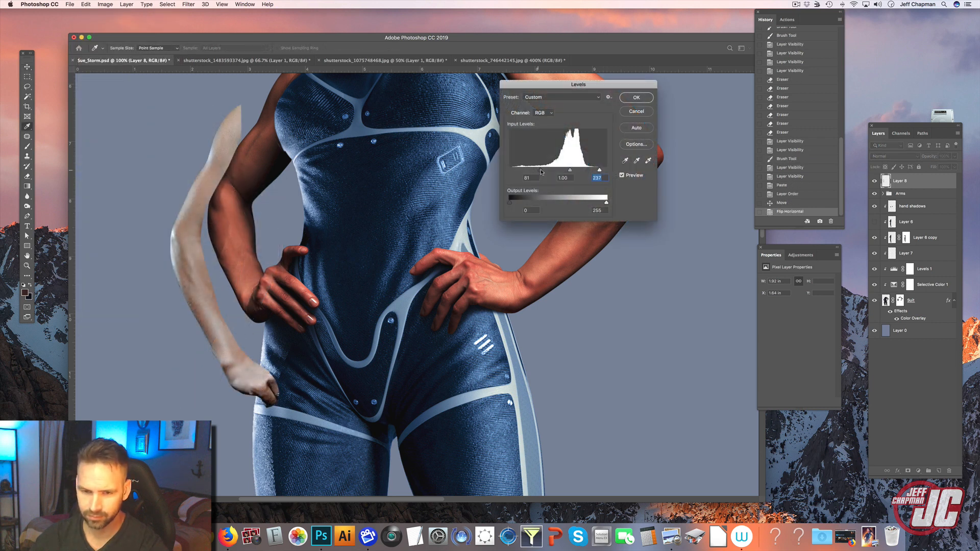
Raise the pasted arm's contrast with Levels, using input levels of 81 for black and 222 for white, and adjust the midtones.
left_click(540, 170)
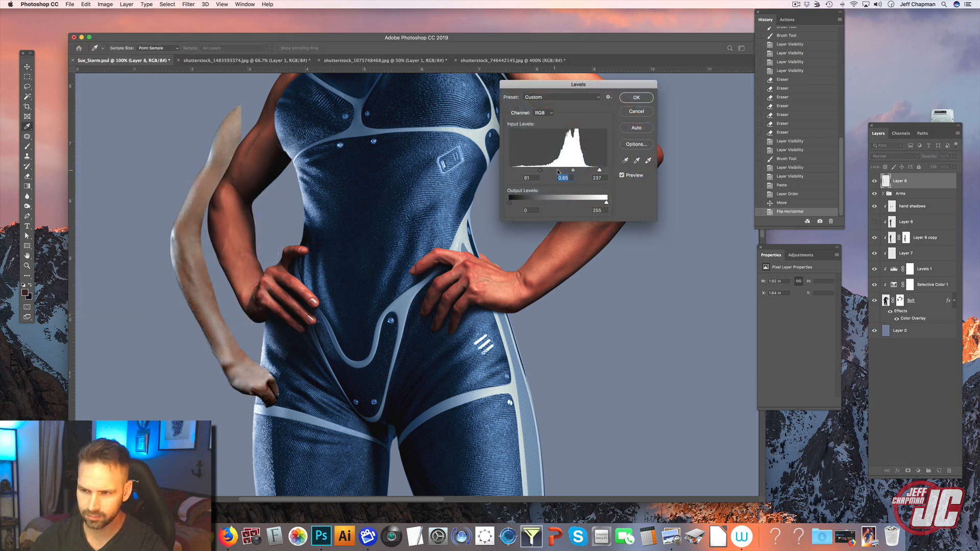
left_click_drag(595, 171, 593, 170)
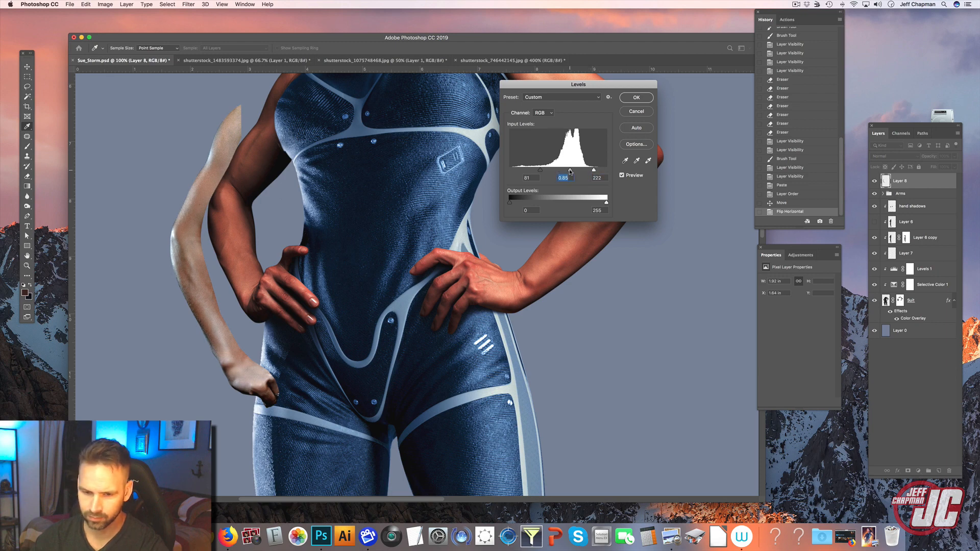
left_click_drag(567, 172, 560, 172)
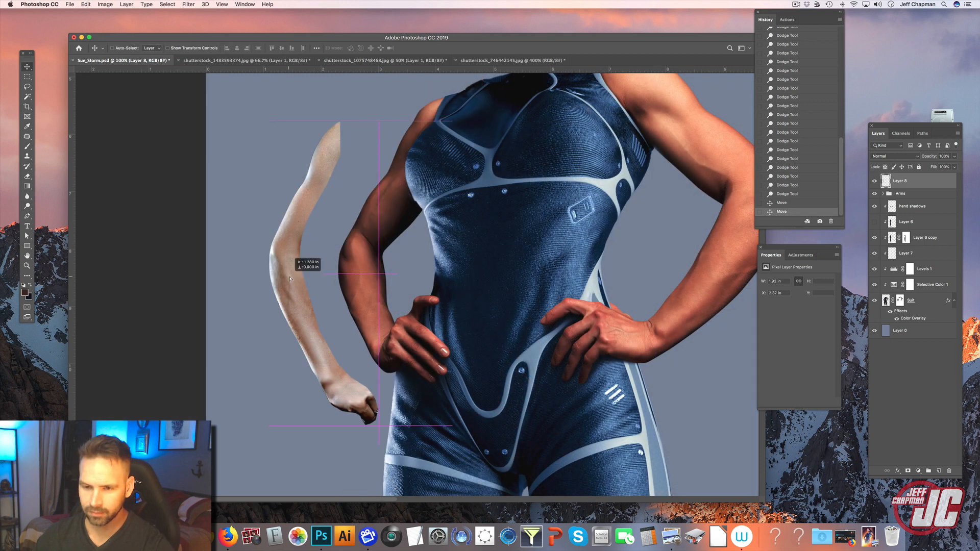
Position the pasted arm over the figure's viewer's-left arm, and scale and rotate it with Free Transform to line up with it.
left_click_drag(302, 260, 271, 267)
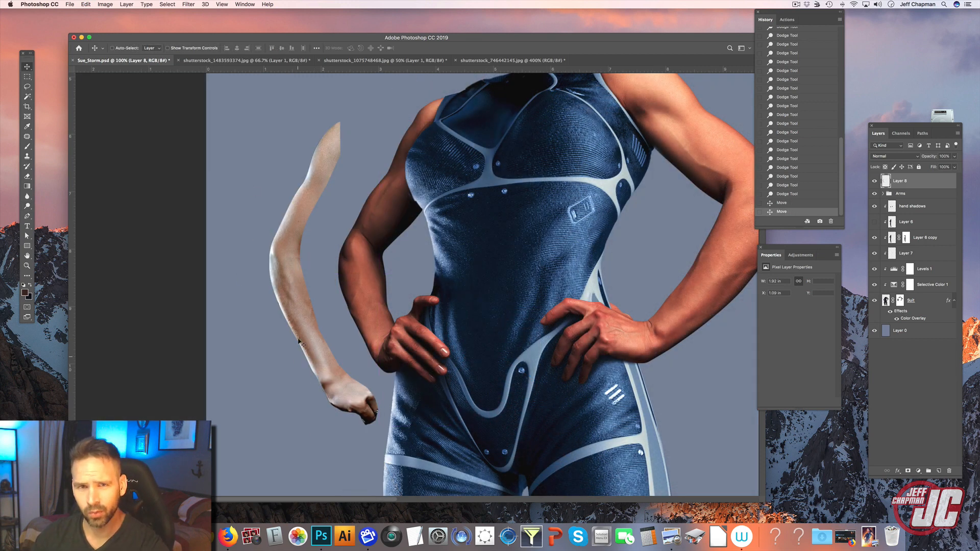
left_click_drag(284, 251, 356, 255)
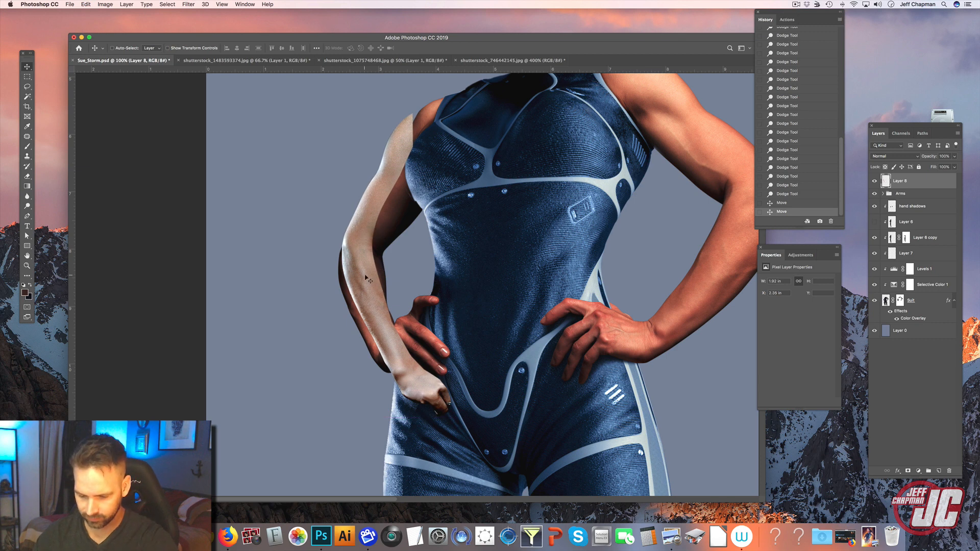
key("ctrl+t")
mouse_move(339, 402)
left_mouse_down()
mouse_move(325, 396)
mouse_move(329, 416)
left_mouse_up()
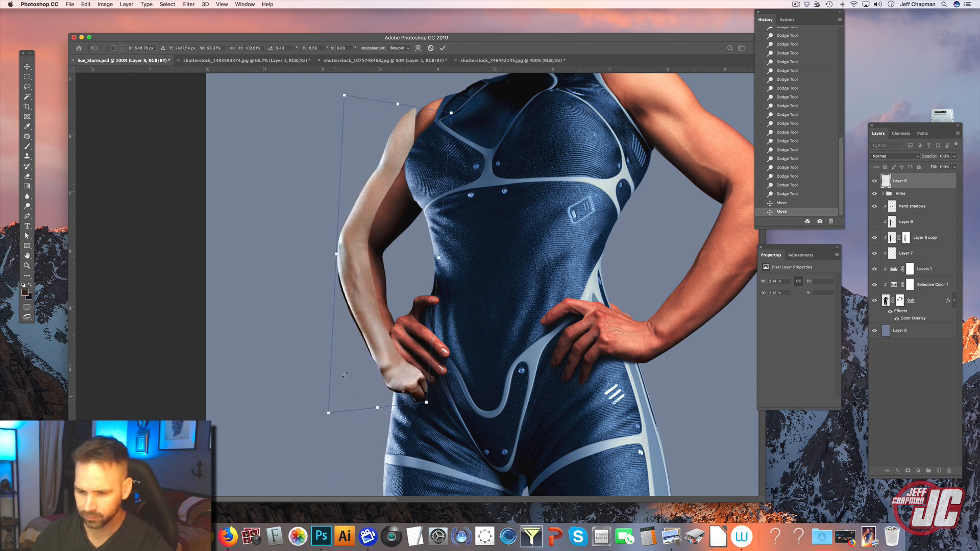
key("Return")
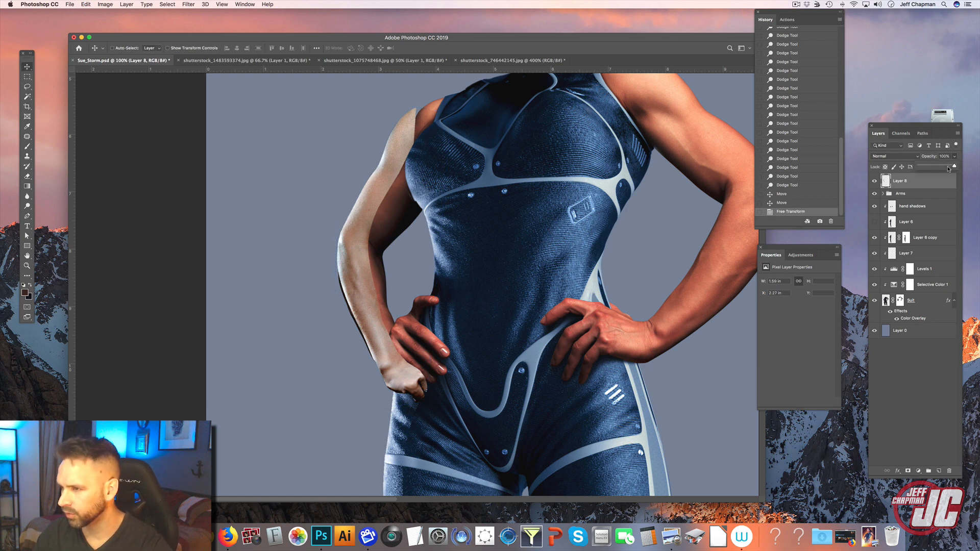
Reduce the pasted arm layer's opacity to 73% and warp its shoulder, elbow and hand areas to fit the arm underneath.
left_click_drag(949, 169, 944, 168)
left_click(86, 4)
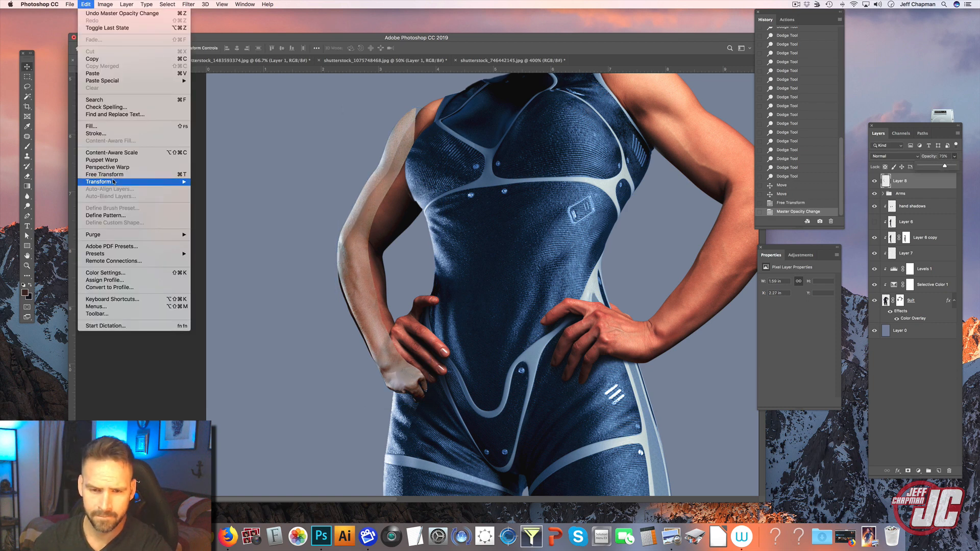
mouse_move(114, 182)
left_click(214, 231)
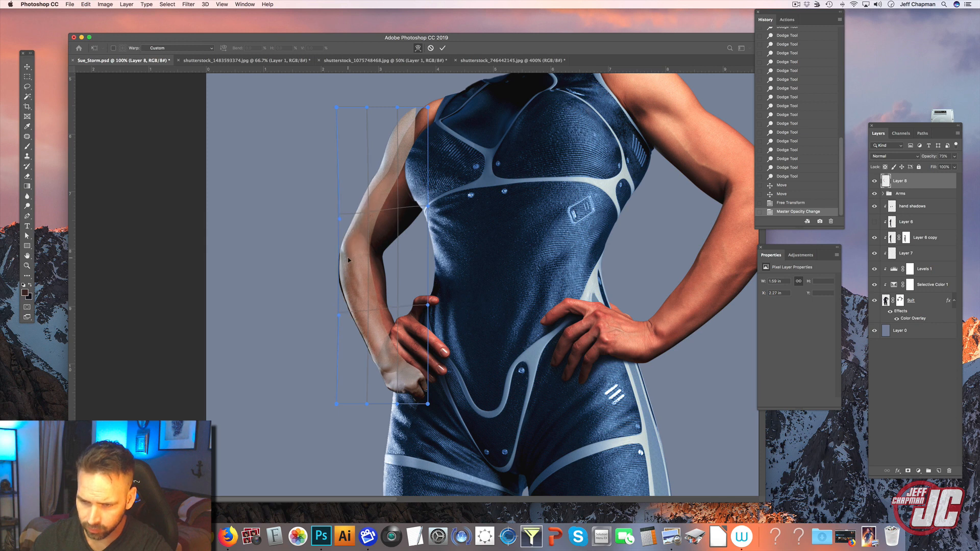
left_click_drag(396, 181, 388, 174)
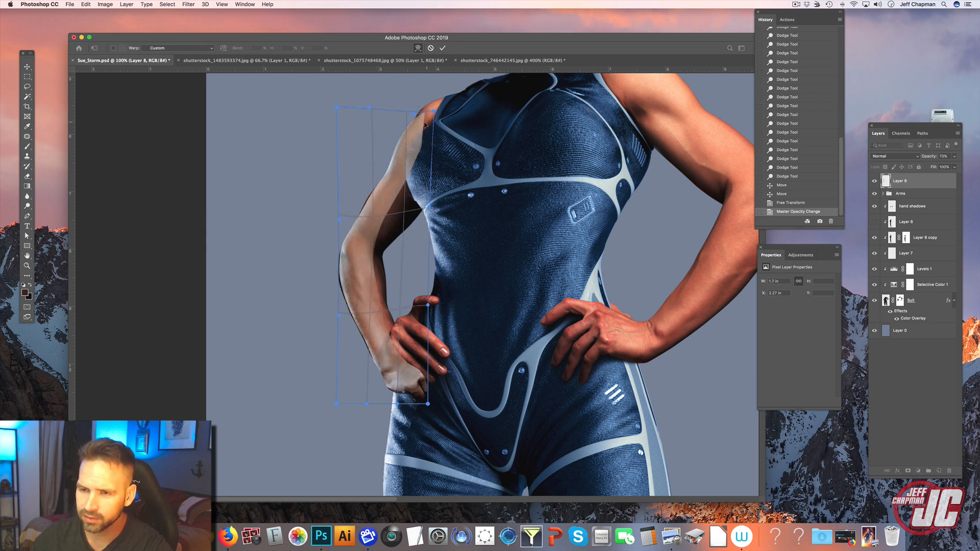
left_click_drag(424, 126, 432, 118)
mouse_move(343, 265)
left_mouse_down()
mouse_move(351, 262)
mouse_move(340, 260)
left_mouse_up()
left_click_drag(427, 404, 425, 371)
left_click_drag(339, 224, 341, 226)
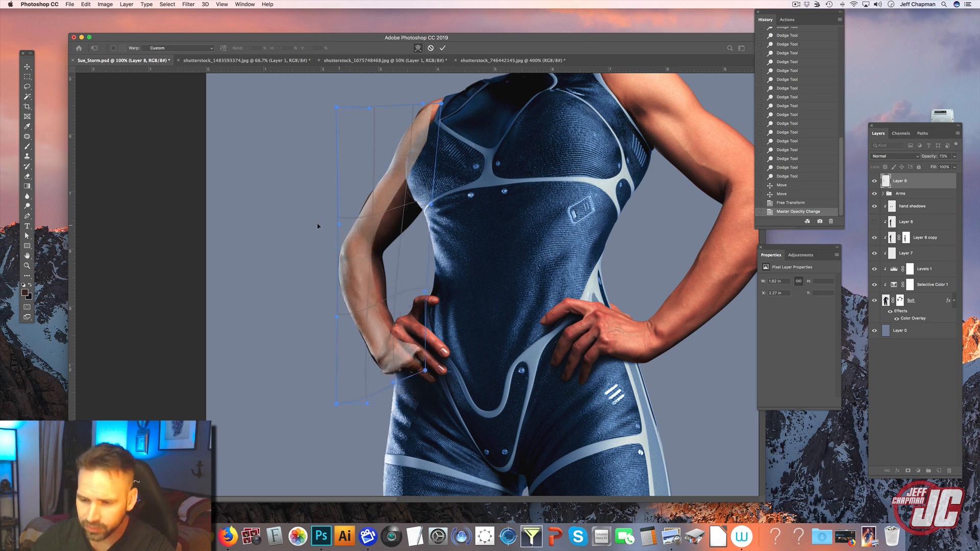
key("Return")
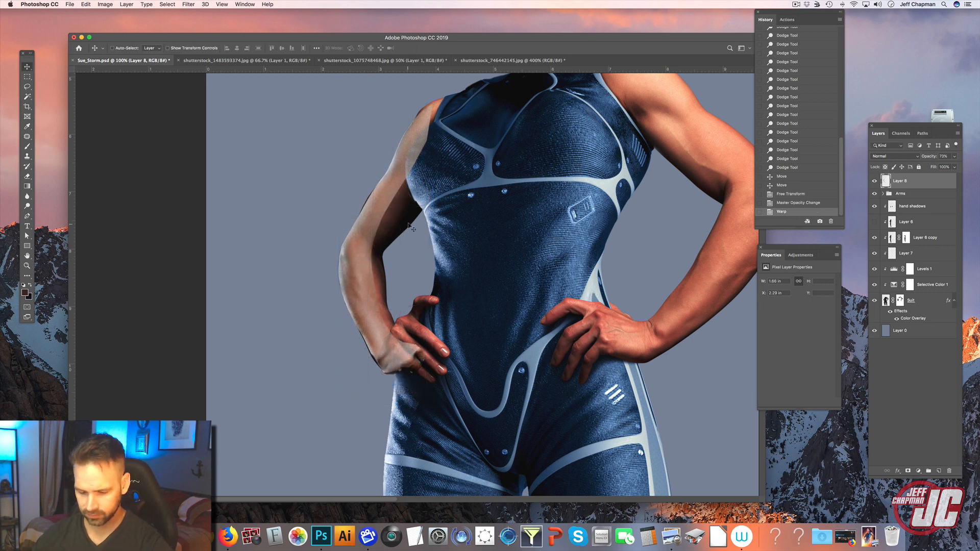
Save the document and rename Layer 8 to arm highlight.
key("super+s")
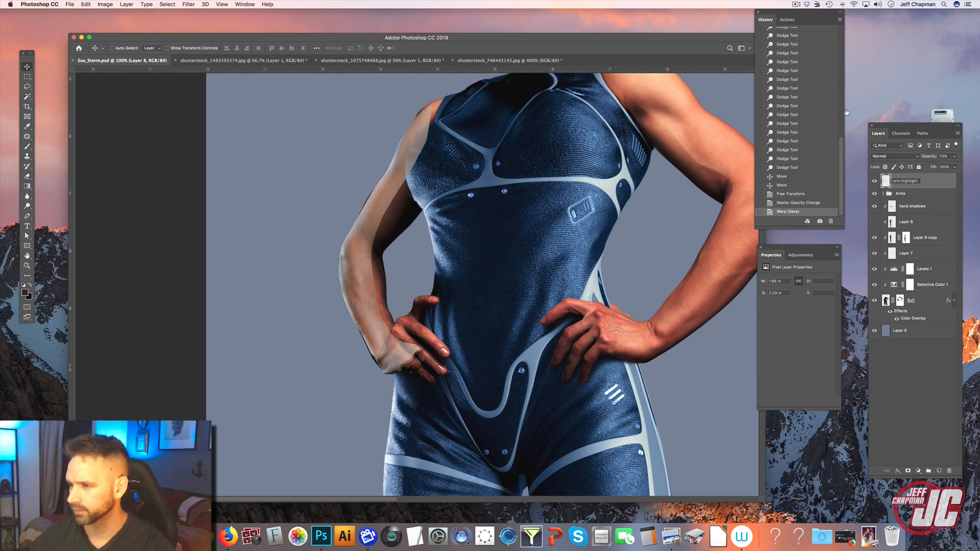
key("Return")
Use Liquify on the arm highlight layer to push the forearm and wrist edges onto the backdrop arm's outline, reducing the brush size to 273.
left_click(189, 5)
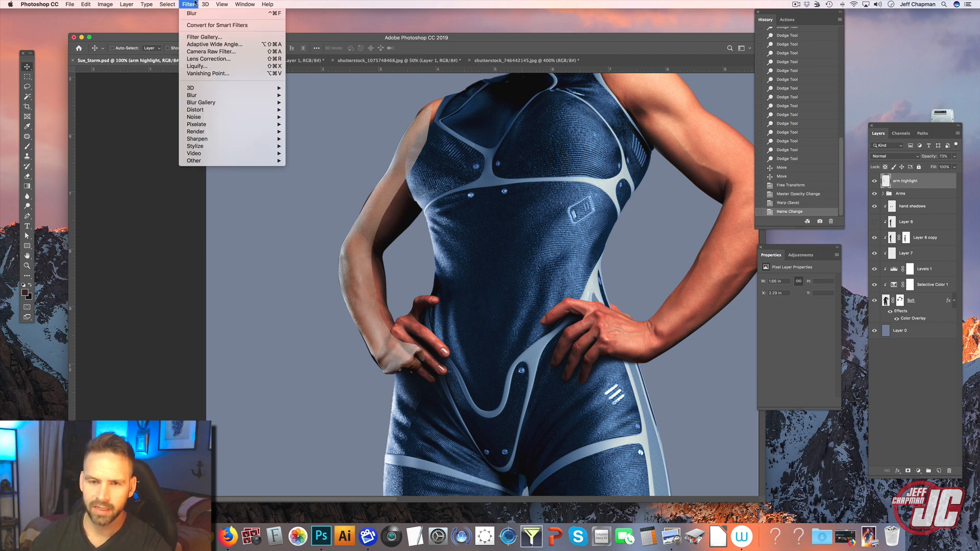
left_click(209, 66)
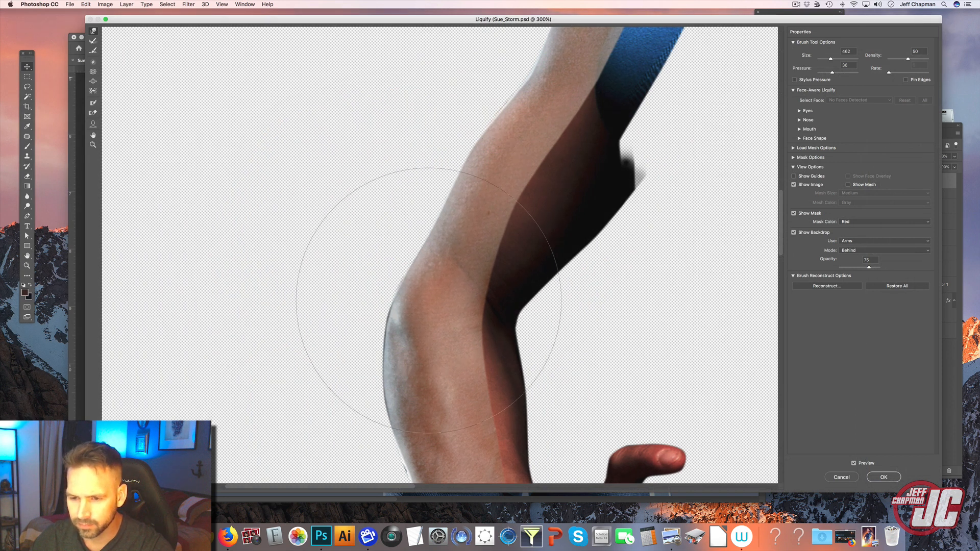
left_click_drag(427, 286, 437, 206)
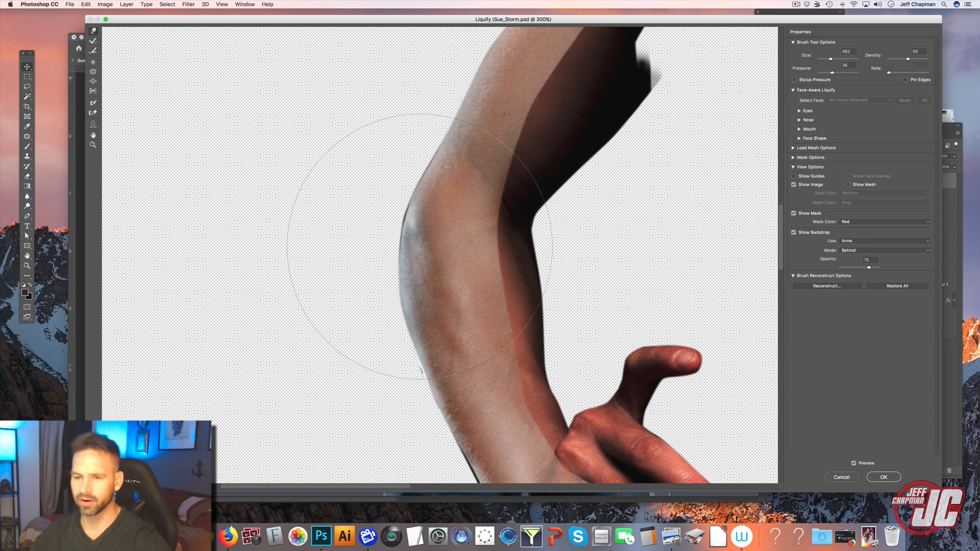
left_click_drag(429, 298, 398, 242)
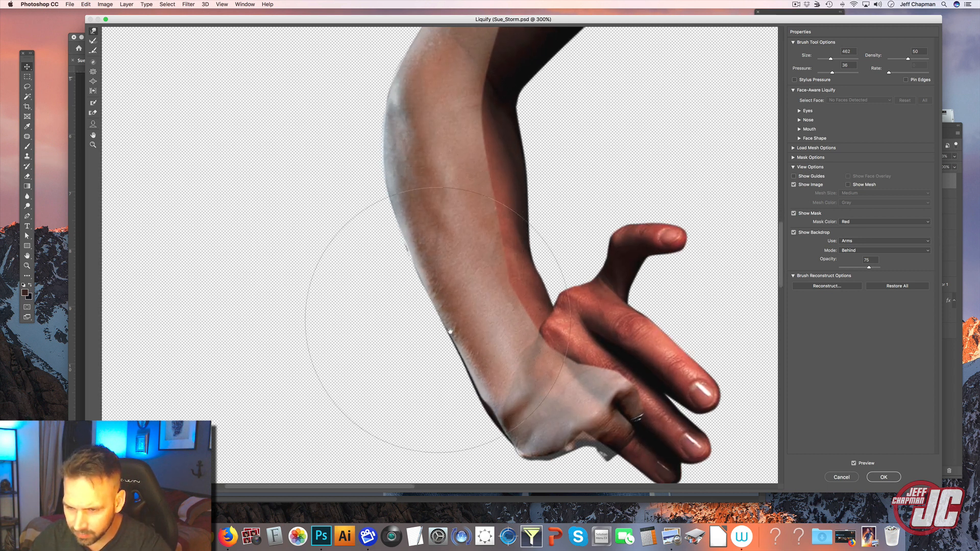
left_click_drag(450, 332, 427, 259)
left_click_drag(486, 343, 491, 355)
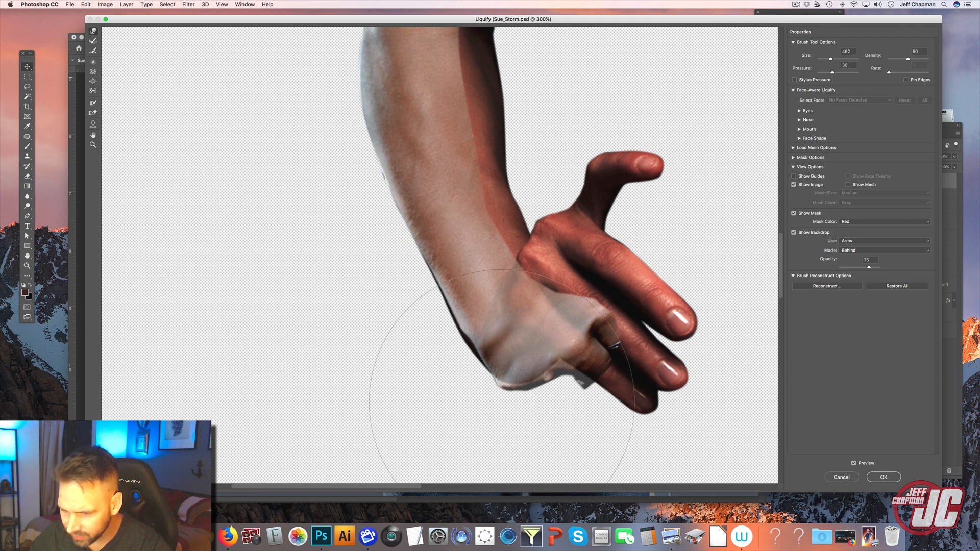
mouse_move(501, 402)
left_mouse_down()
mouse_move(524, 384)
mouse_move(481, 360)
left_mouse_up()
key("[")
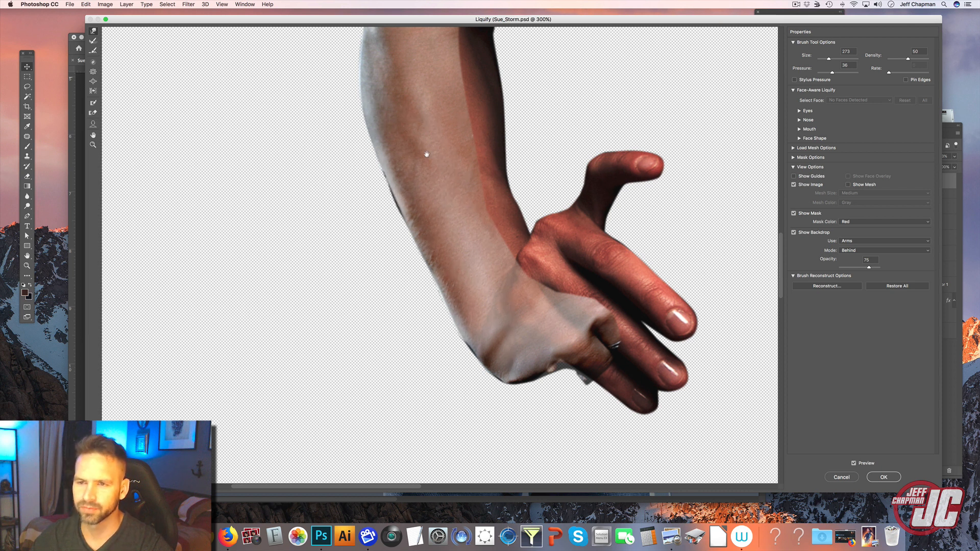
Continue along the elbow, upper arm and shoulder of the arm highlight layer in Liquify, fitting its outer edge to the backdrop arm's outline.
left_click_drag(427, 154, 460, 267)
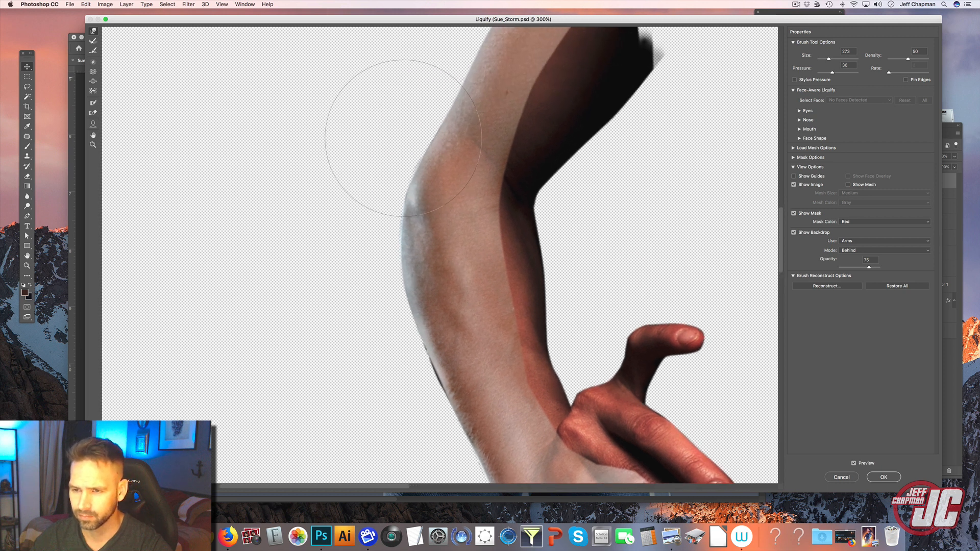
left_click_drag(448, 149, 431, 299)
left_click_drag(529, 181, 522, 223)
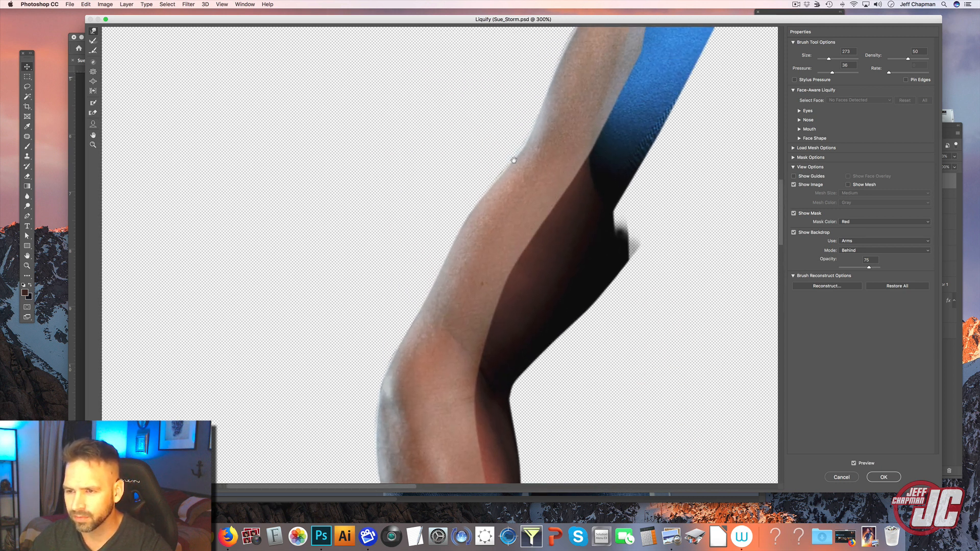
left_click_drag(514, 160, 488, 246)
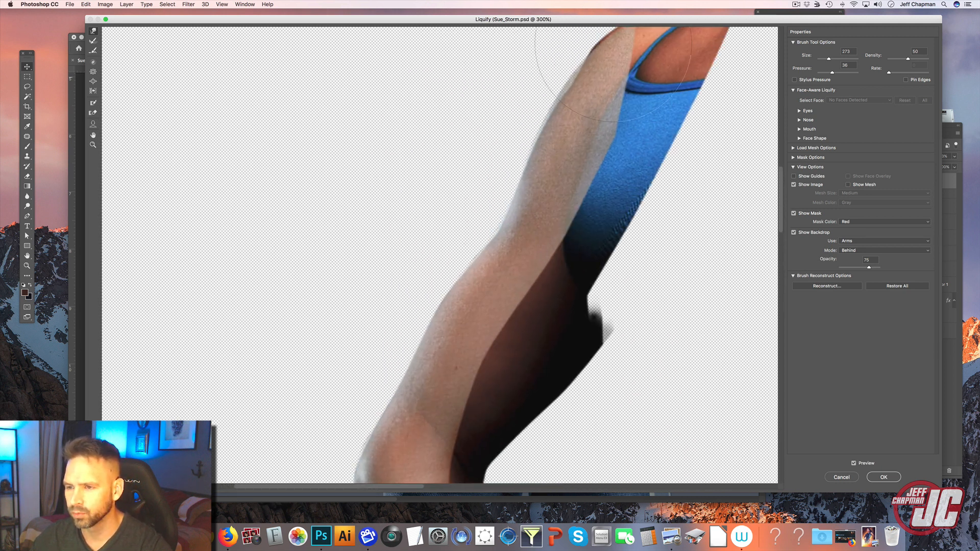
left_click_drag(566, 241, 566, 228)
Set the Liquify backdrop opacity to 95, push the elbow edge onto the backdrop arm's outline with a 127 brush, and apply the filter.
left_click_drag(869, 267, 827, 274)
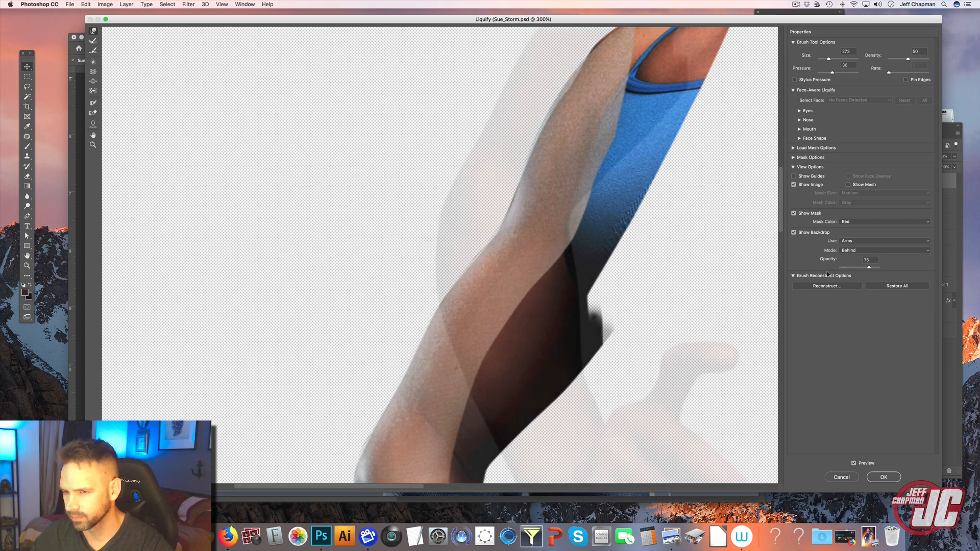
left_click_drag(508, 209, 466, 218)
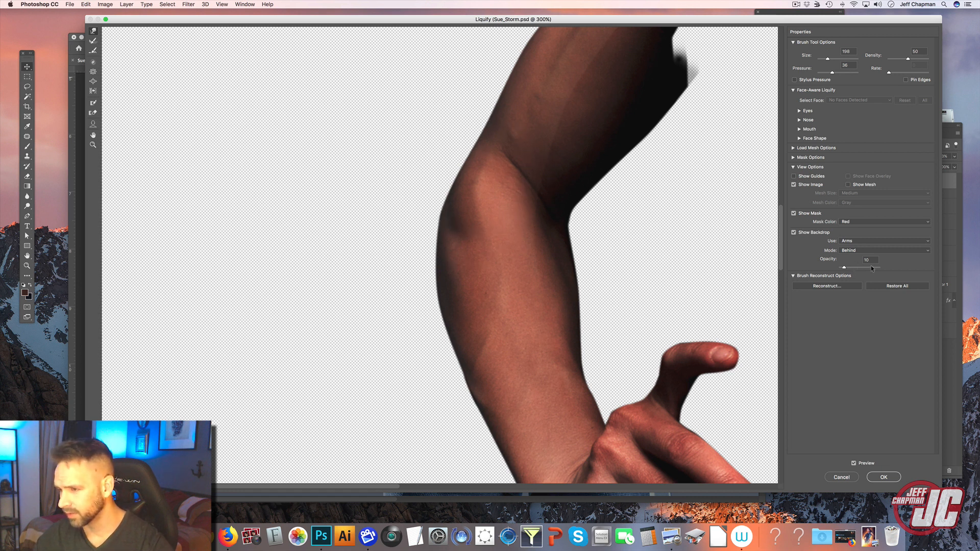
left_click_drag(872, 270, 890, 270)
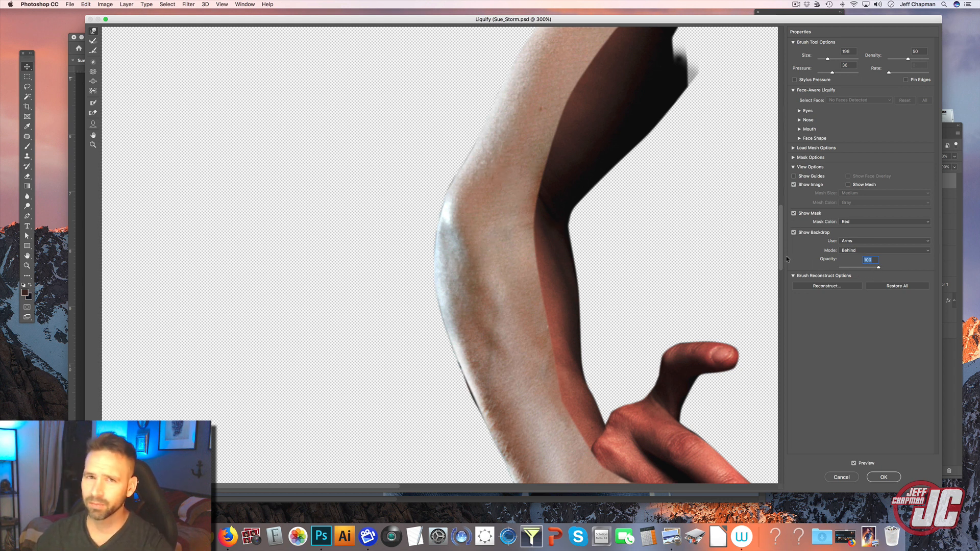
left_click_drag(858, 268, 884, 278)
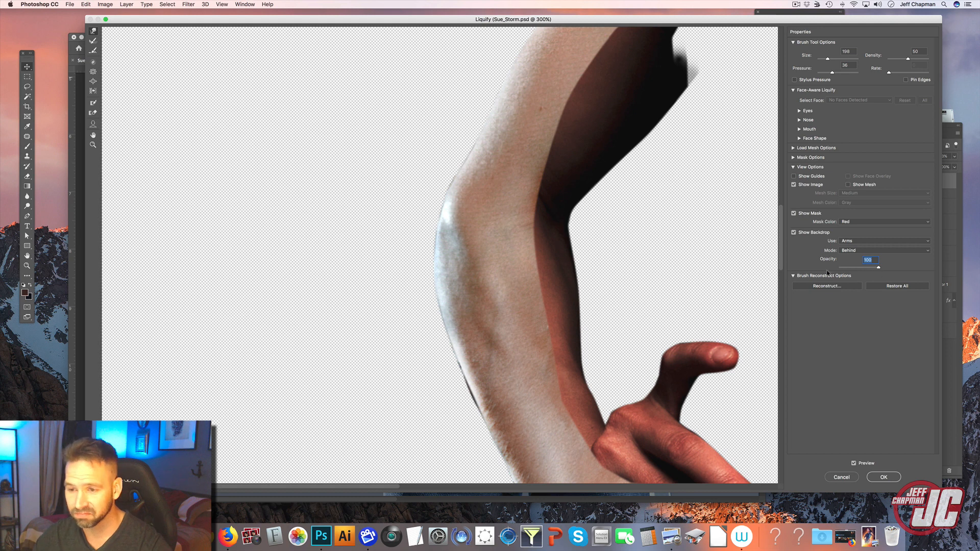
mouse_move(877, 267)
left_mouse_down()
mouse_move(844, 266)
mouse_move(877, 267)
left_mouse_up()
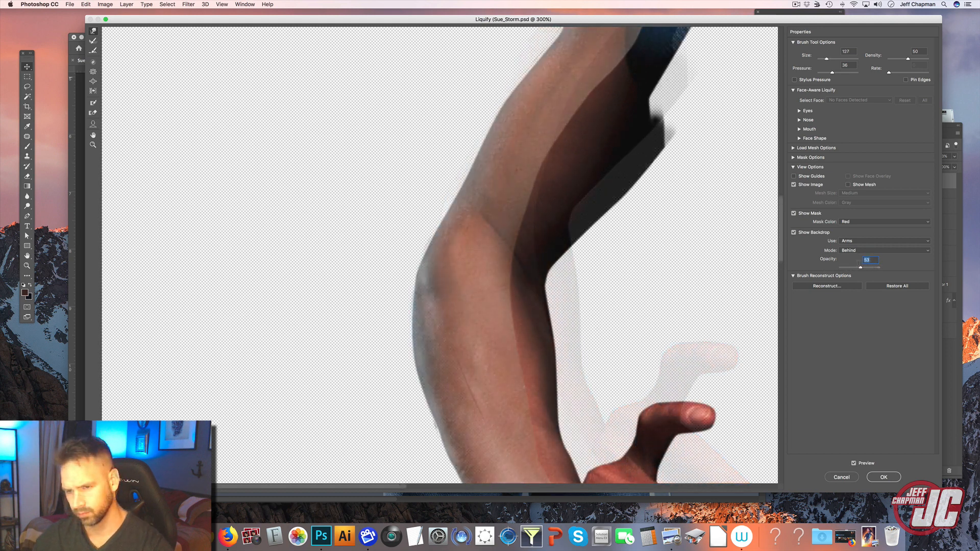
left_click_drag(410, 292, 398, 295)
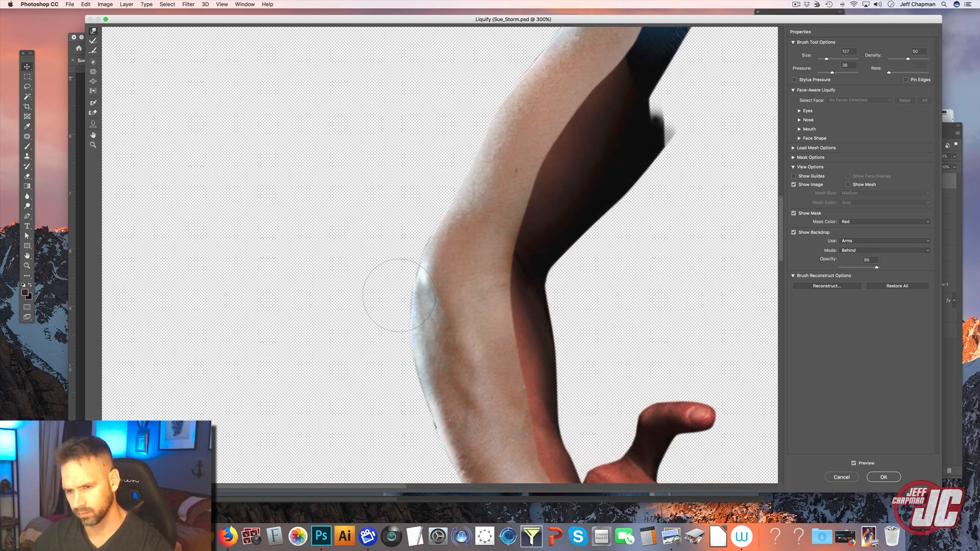
key("Return")
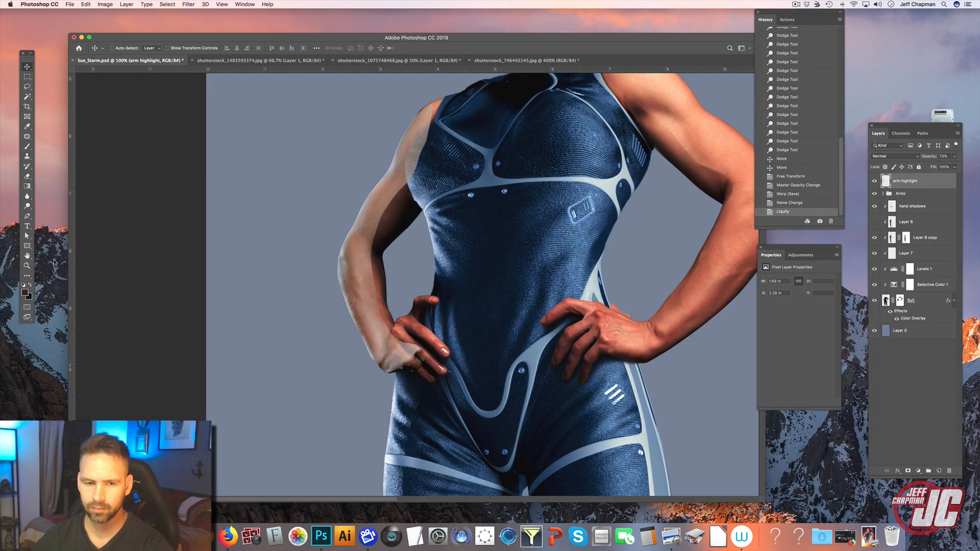
Move the arm highlight layer to the top of the Arms group and make it a clipping mask on the layers beneath.
left_click(28, 266)
left_click(414, 206)
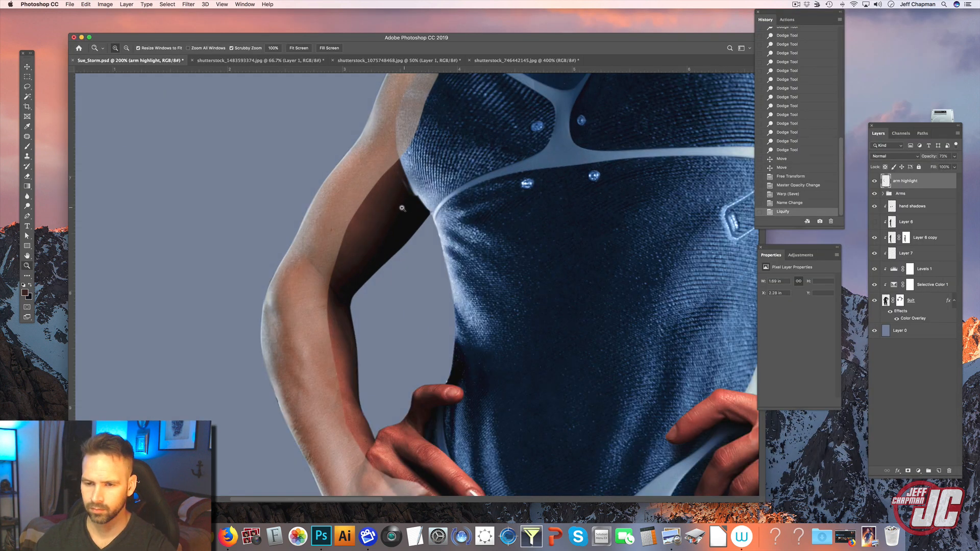
left_click(361, 293, "alt")
scroll(469, 282, "down", 2)
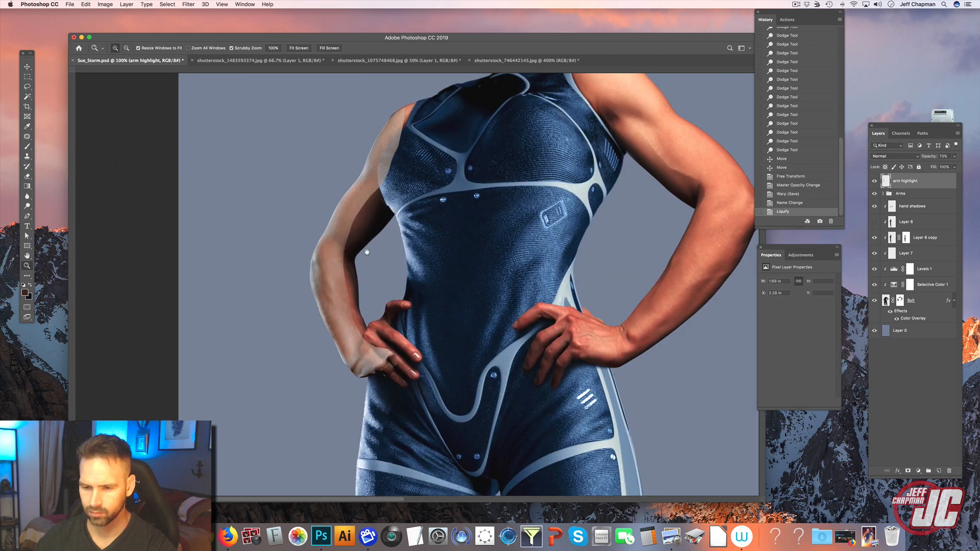
left_click(27, 67)
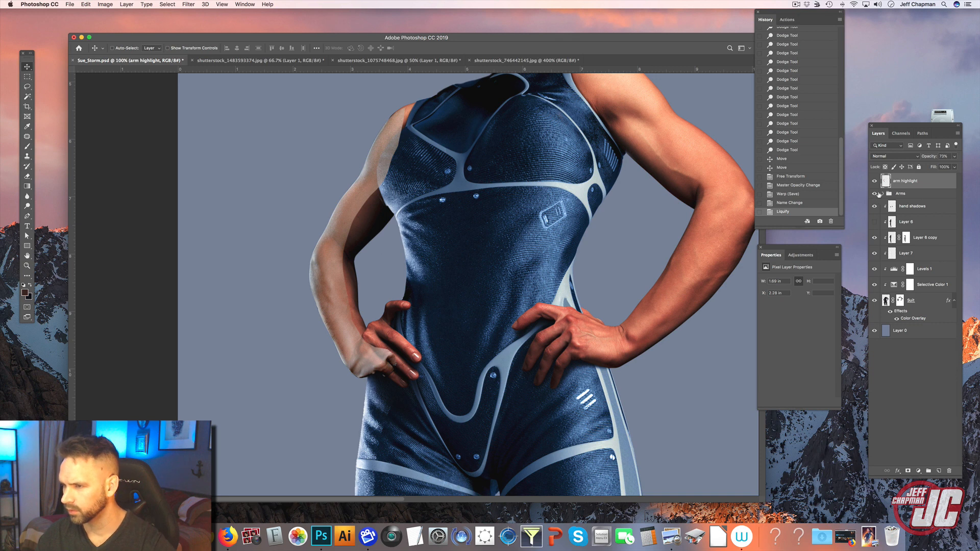
left_click(881, 196)
left_click(884, 194)
left_click_drag(928, 182, 934, 200)
right_click(932, 192)
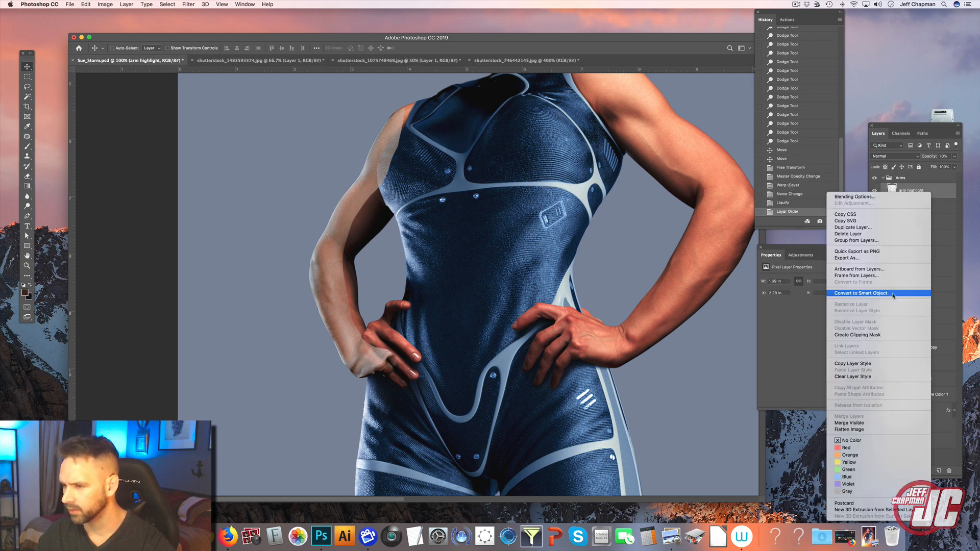
left_click(875, 335)
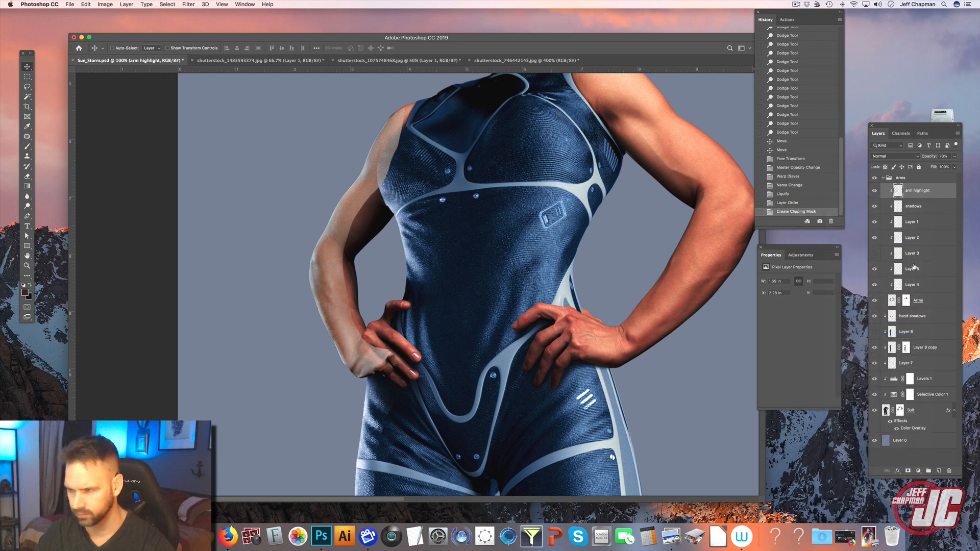
Duplicate the arm highlight layer, hide the original, and set the copy to Screen blend mode at 100% opacity.
left_click(894, 156)
left_click(885, 211)
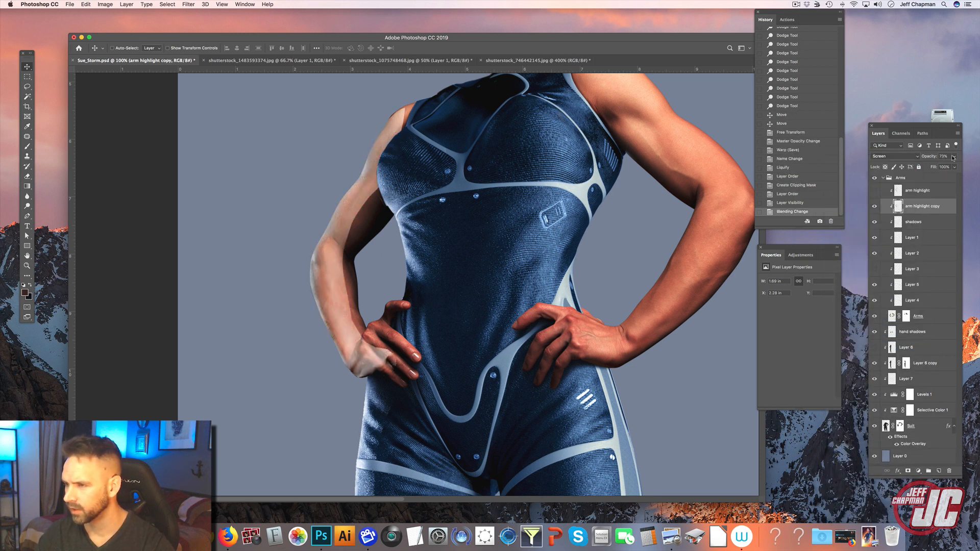
left_click(955, 157)
left_click(957, 167)
Desaturate the arm highlight copy and raise its Levels black input to darken everything but the brightest highlights.
left_click(105, 4)
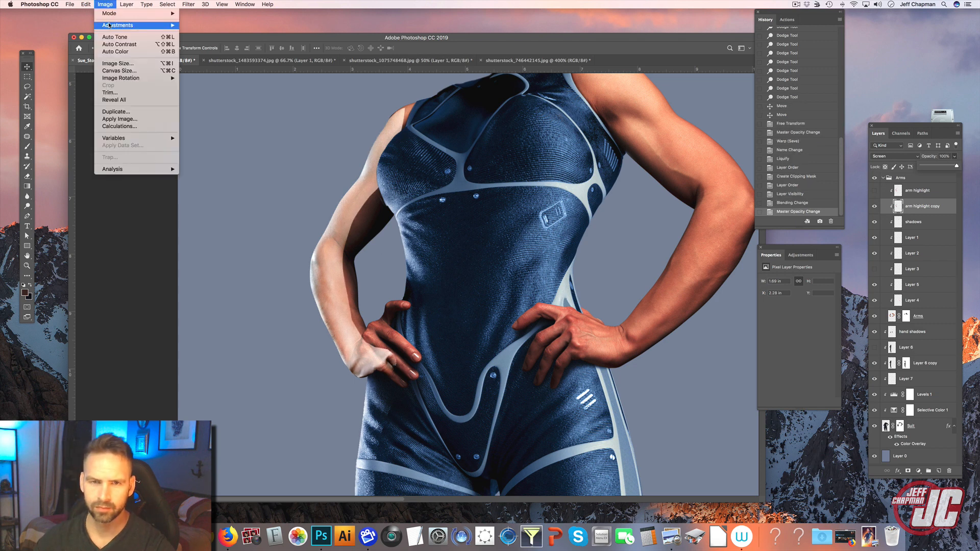
mouse_move(127, 25)
left_click(197, 176)
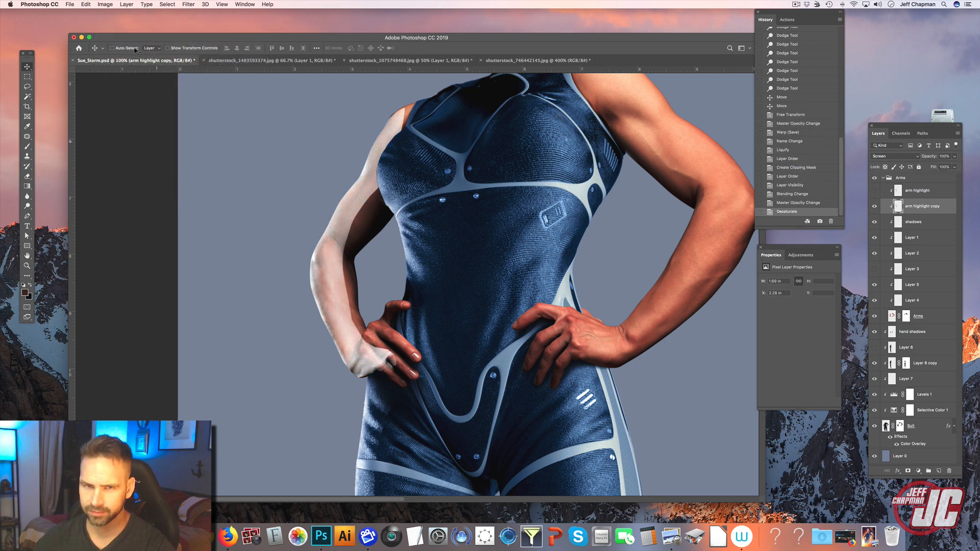
left_click(109, 5)
left_click(197, 33)
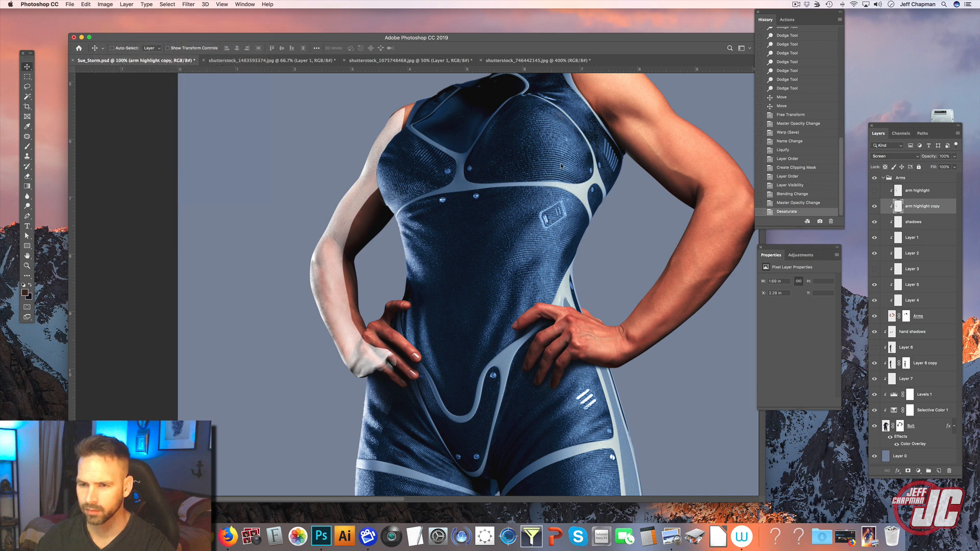
left_click(522, 178)
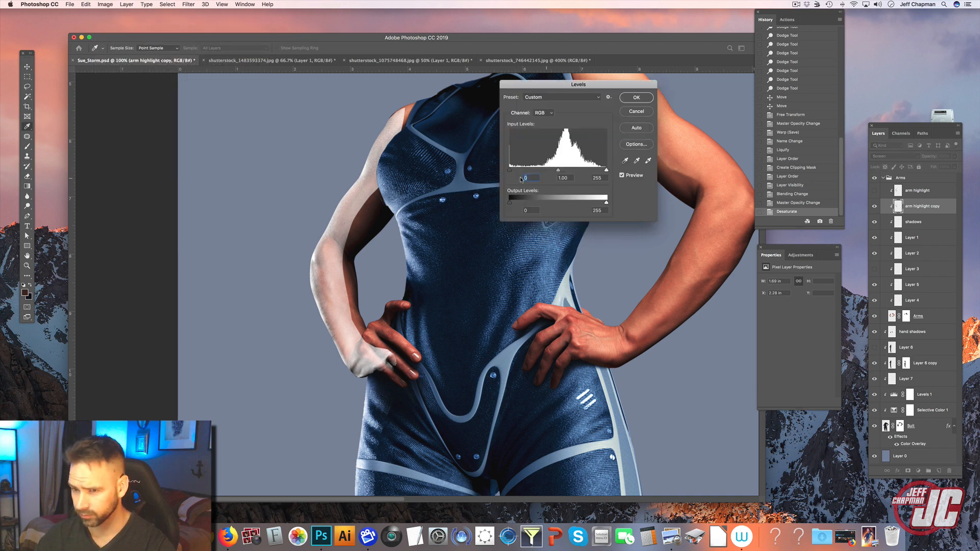
left_click_drag(535, 171, 546, 173)
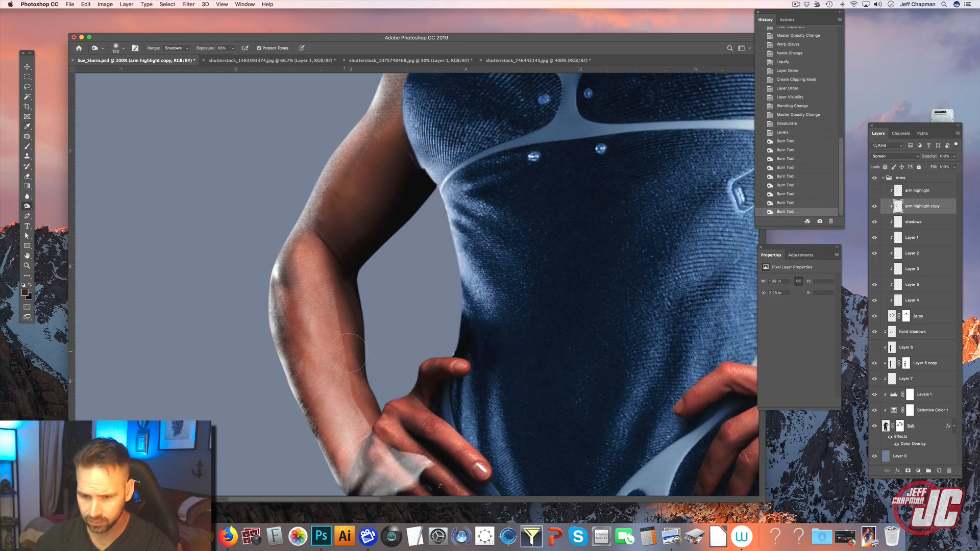
Burn the shadows of the arm highlight copy along the forearm, upper arm and shoulder, lowering the exposure to 43% for the shoulder.
mouse_move(332, 255)
left_mouse_down()
mouse_move(365, 377)
mouse_move(355, 244)
mouse_move(353, 335)
left_mouse_up()
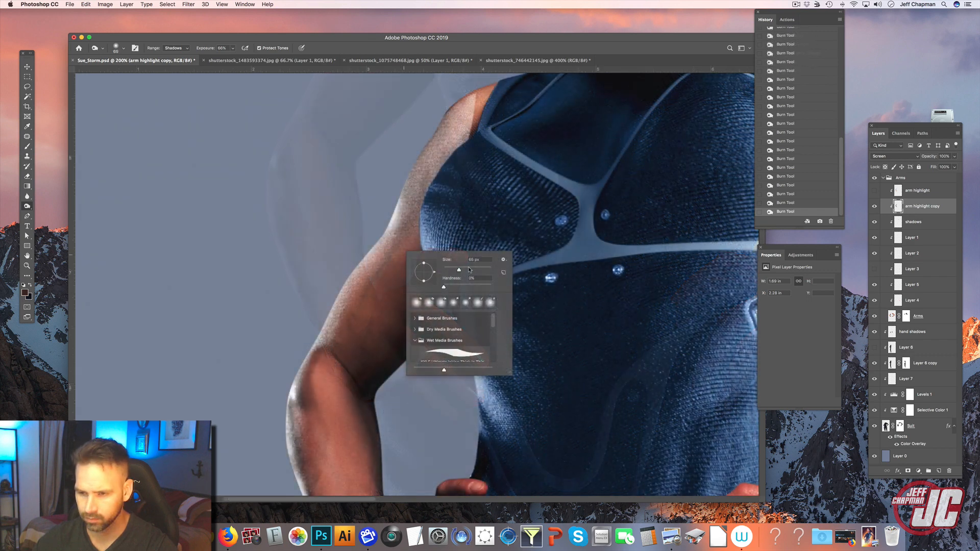
mouse_move(409, 234)
left_mouse_down()
mouse_move(397, 297)
mouse_move(352, 318)
left_mouse_up()
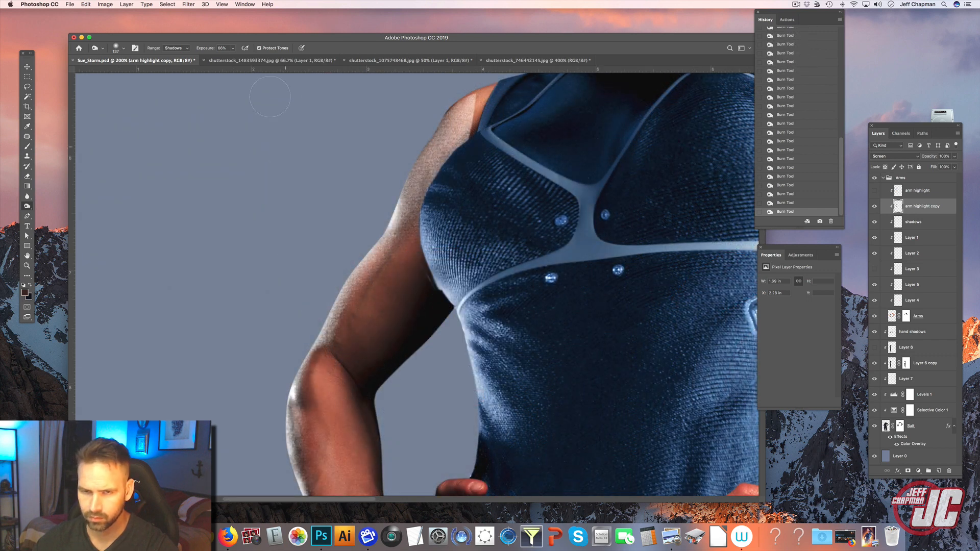
left_click(233, 48)
left_click_drag(234, 57, 224, 56)
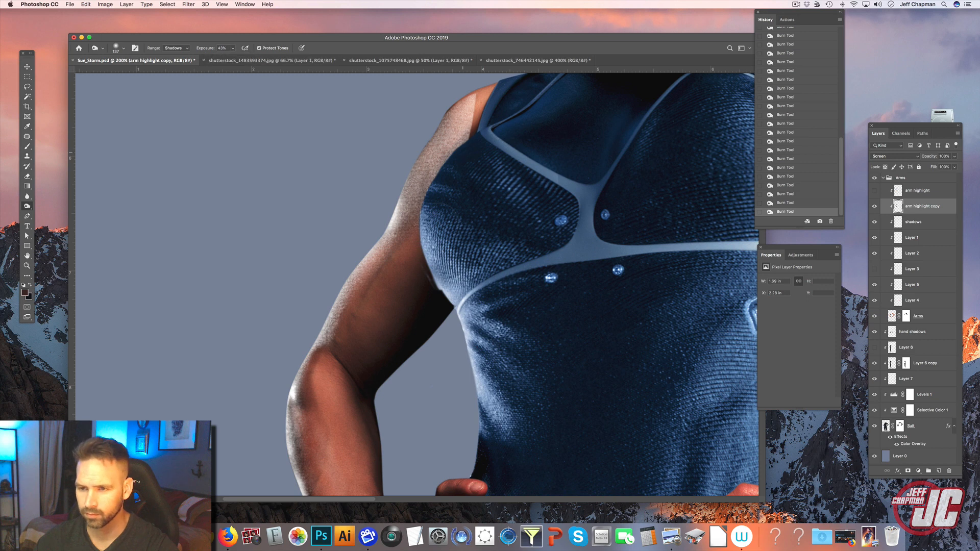
mouse_move(448, 166)
left_mouse_down()
mouse_move(462, 115)
mouse_move(432, 168)
mouse_move(459, 110)
mouse_move(421, 210)
left_mouse_up()
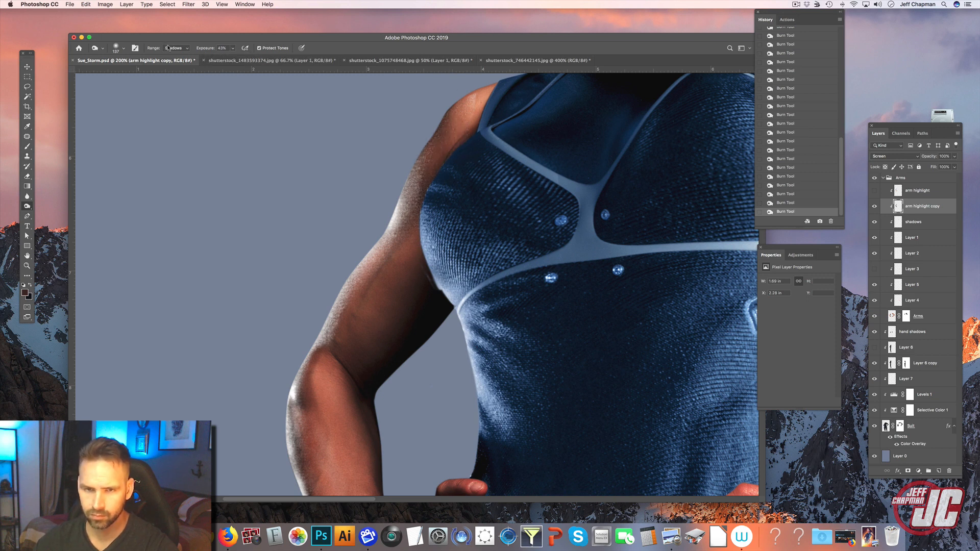
Switch the Burn tool's range to Midtones and reduce its brush size for the upper arm beside the suit.
left_click(169, 48)
left_click(173, 56)
right_click(534, 187)
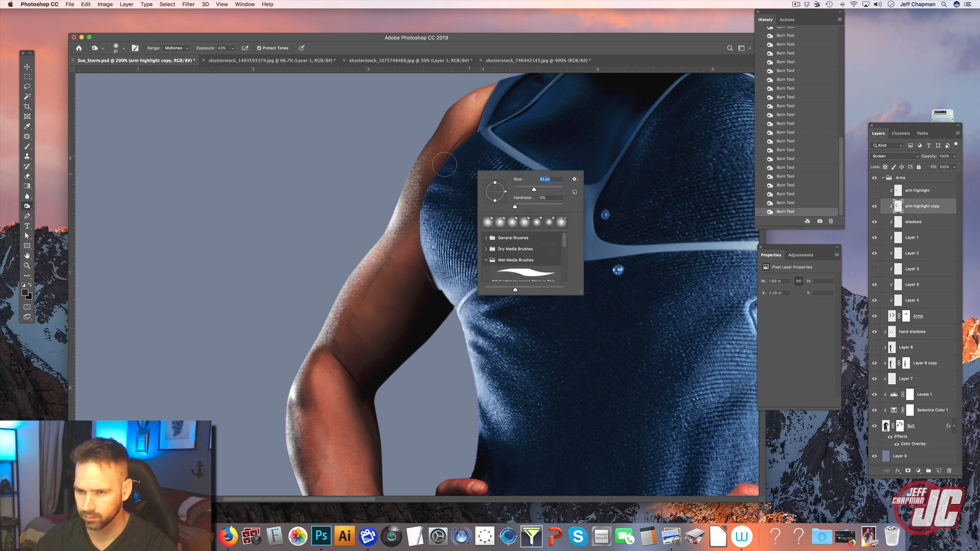
key("Escape")
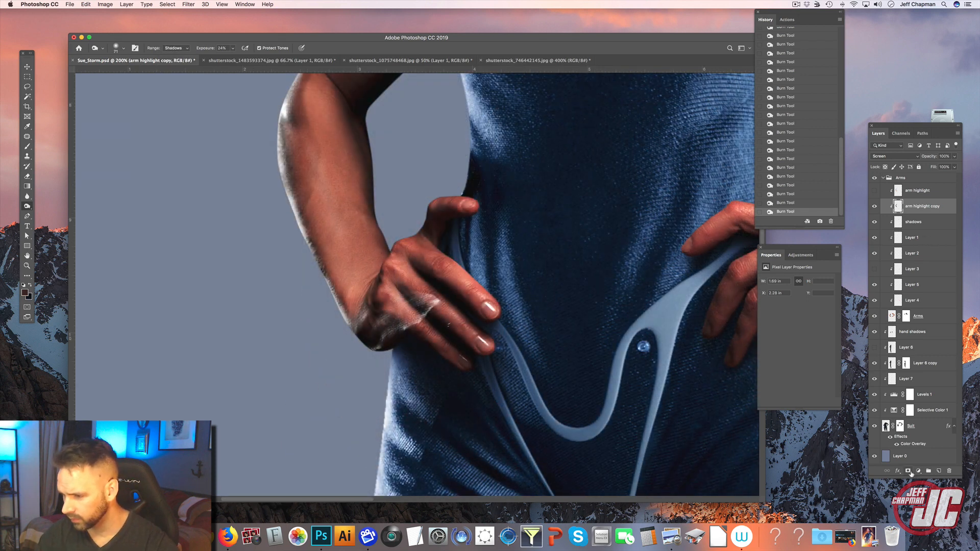
Add a layer mask to the arm highlight copy and hide its highlights over the hand and wrist with a black brush at 75% opacity.
left_click(908, 471)
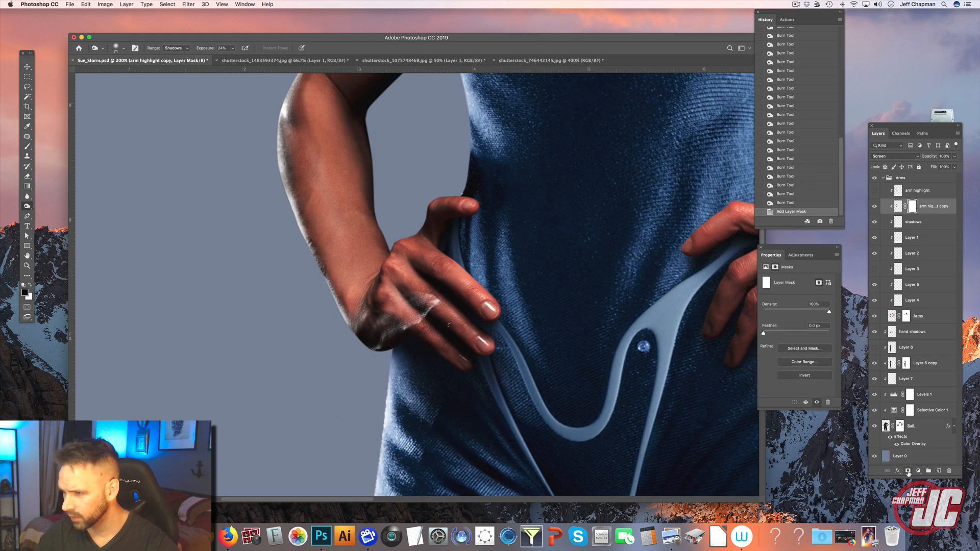
left_click(28, 148)
right_click(416, 208)
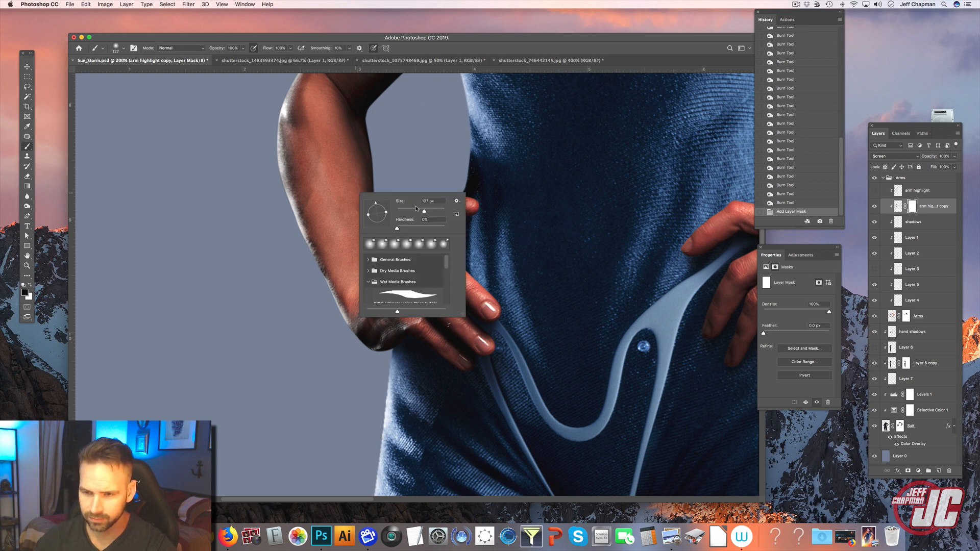
left_click(243, 49)
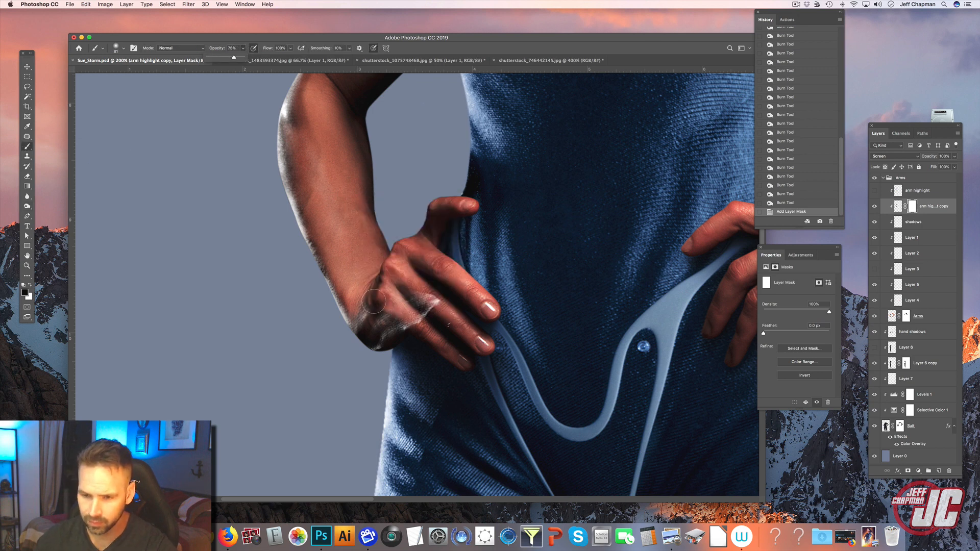
left_click(372, 304)
left_click_drag(381, 356, 380, 335)
mouse_move(365, 327)
left_mouse_down()
mouse_move(385, 298)
mouse_move(413, 324)
mouse_move(431, 308)
left_mouse_up()
left_click(454, 345)
left_click(244, 49)
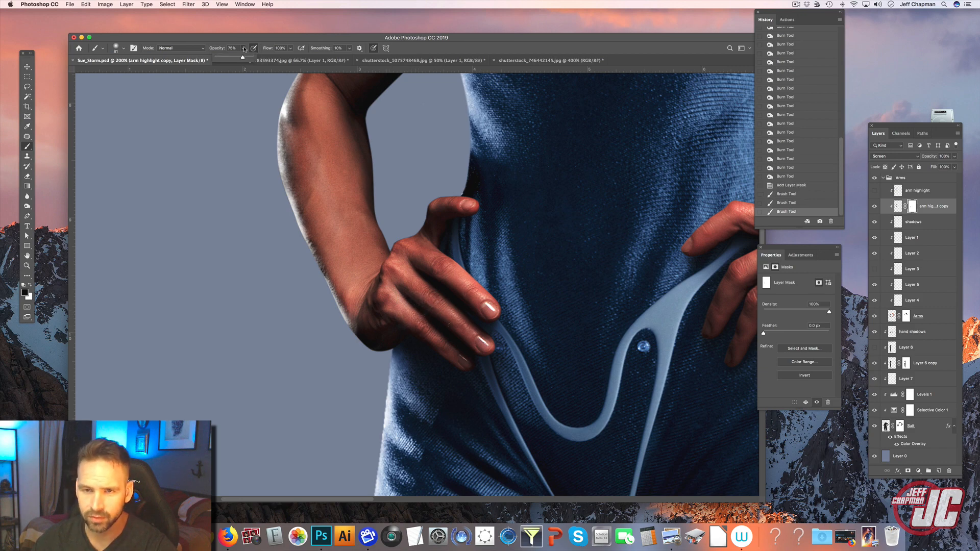
left_click(377, 327)
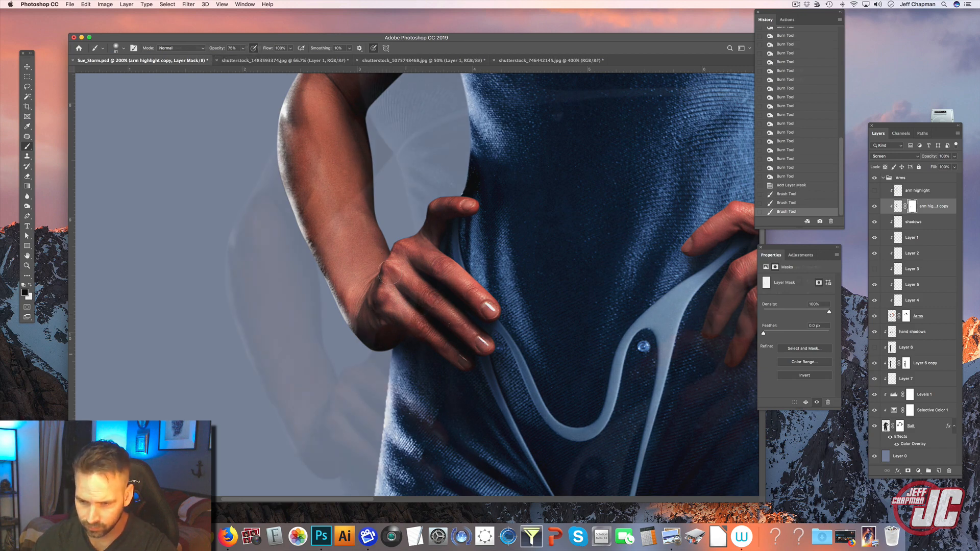
key("z")
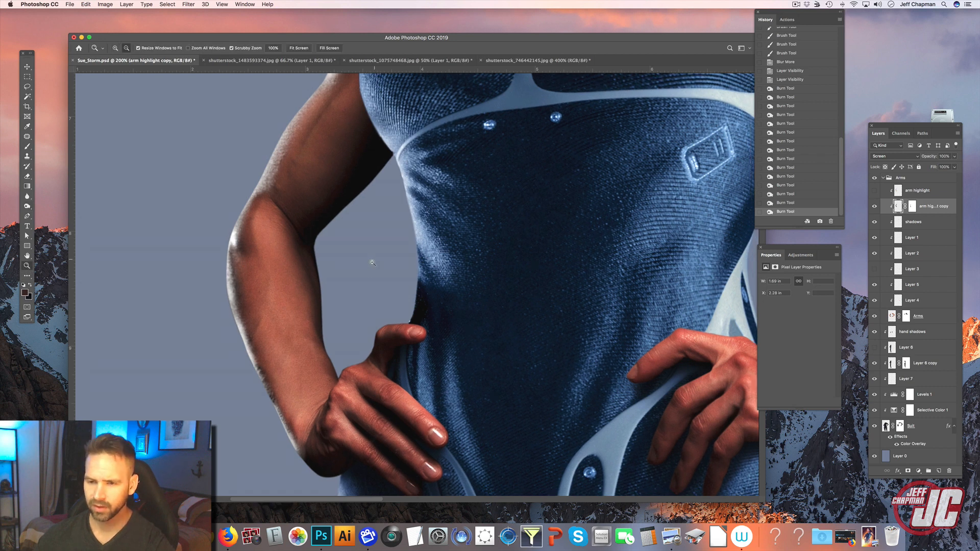
left_click(366, 273, "alt")
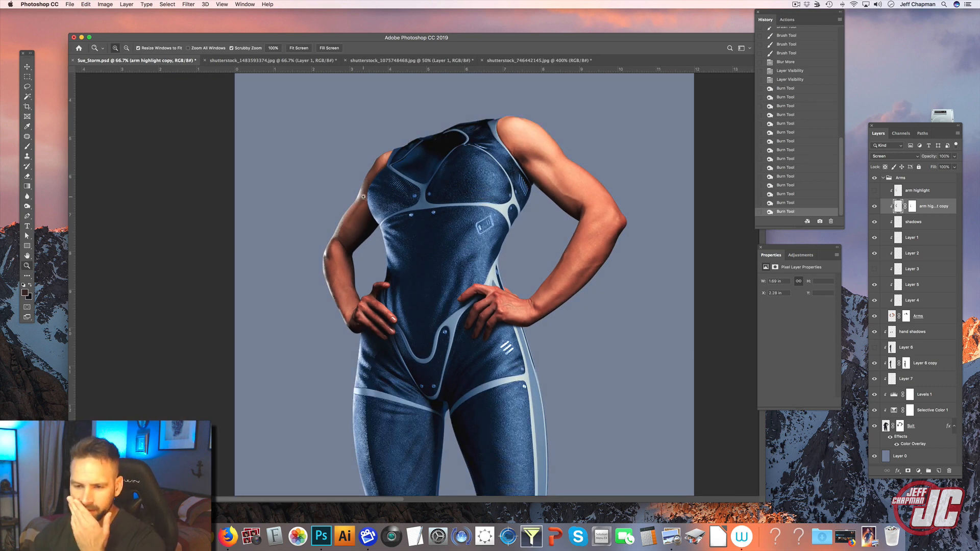
left_click_drag(361, 276, 362, 276)
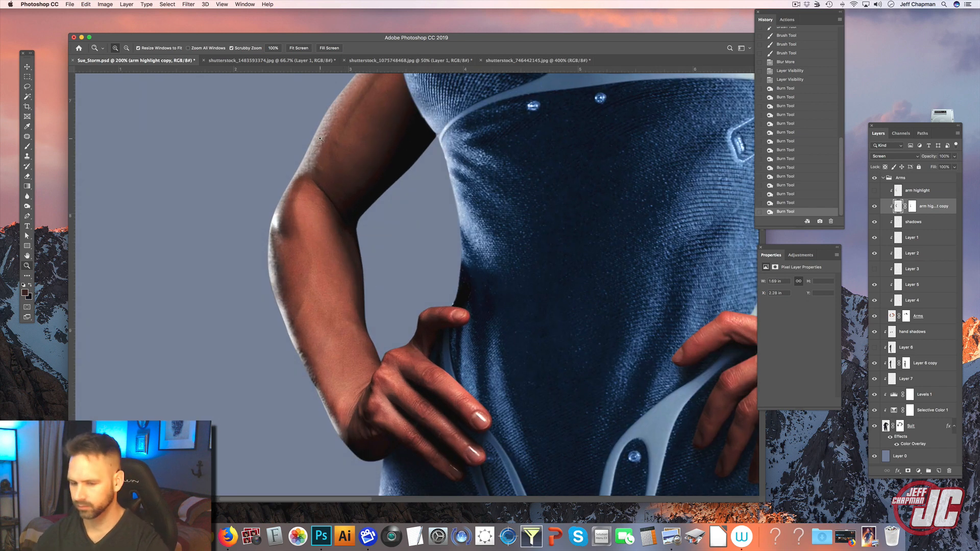
On the shadows layer, darken the shoulder and upper arm down to the elbow with a soft 194 px brush at 24% opacity.
left_click(334, 307, "alt")
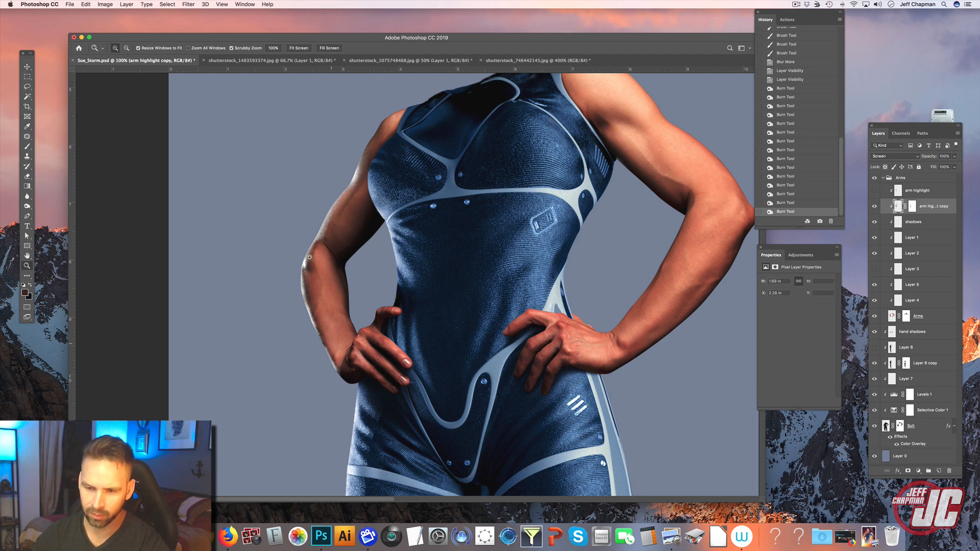
scroll(376, 291, "down", 2)
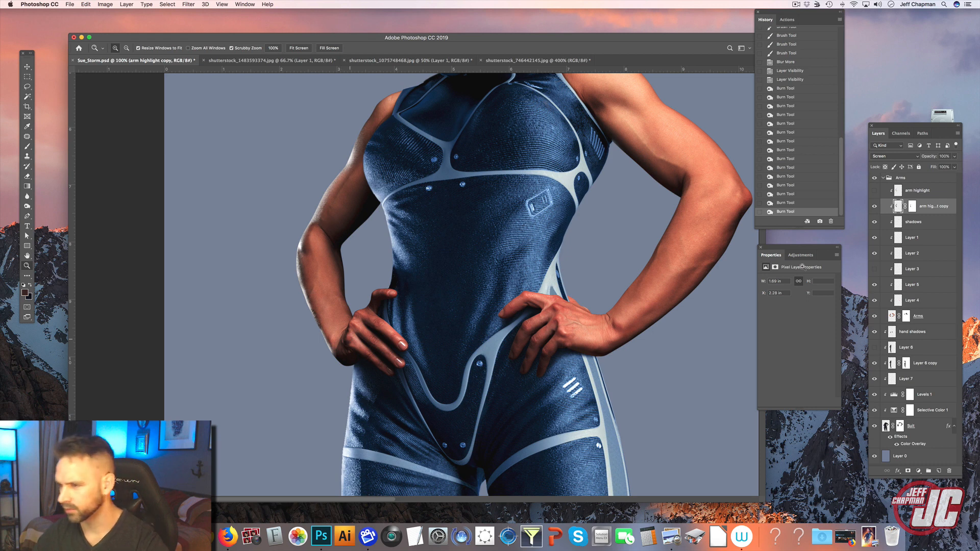
left_click(931, 221)
key("i")
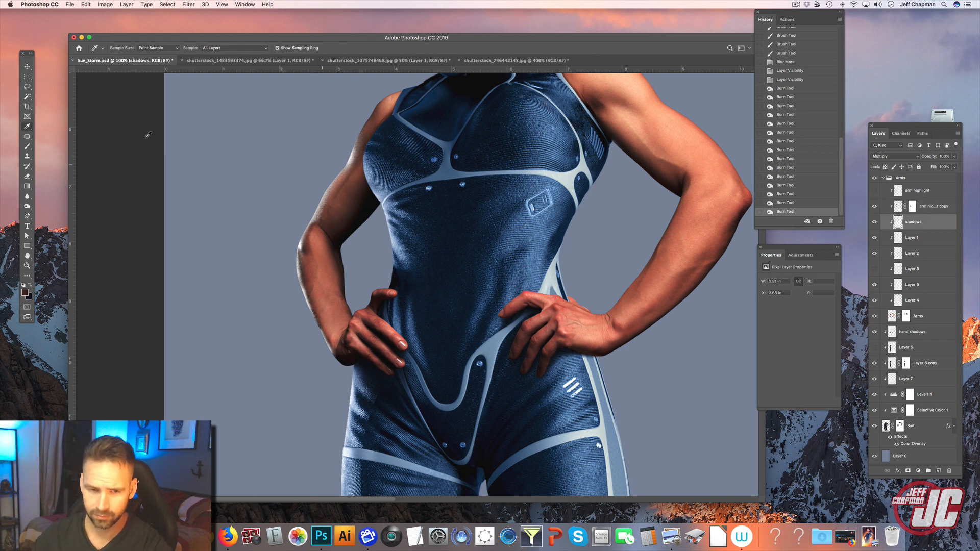
left_click(29, 149)
right_click(349, 162)
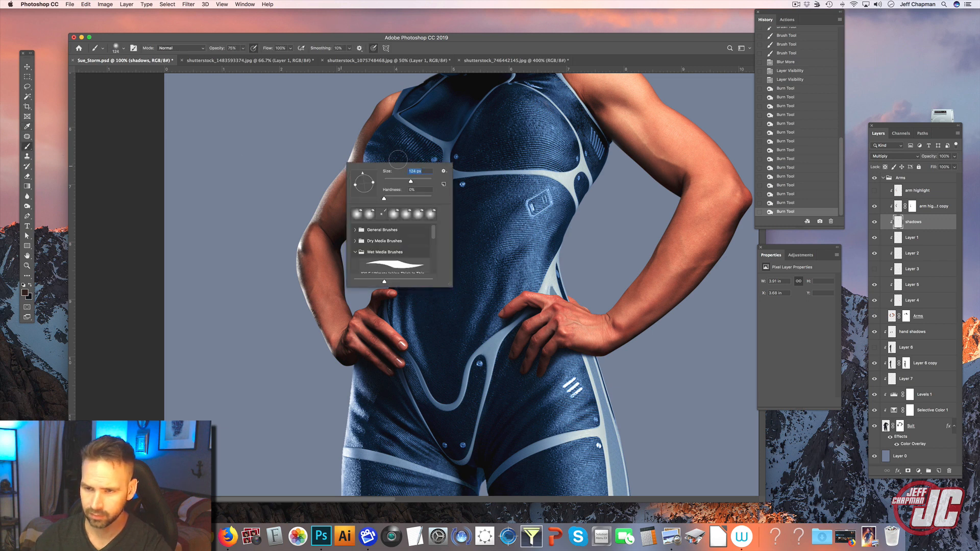
left_click(243, 48)
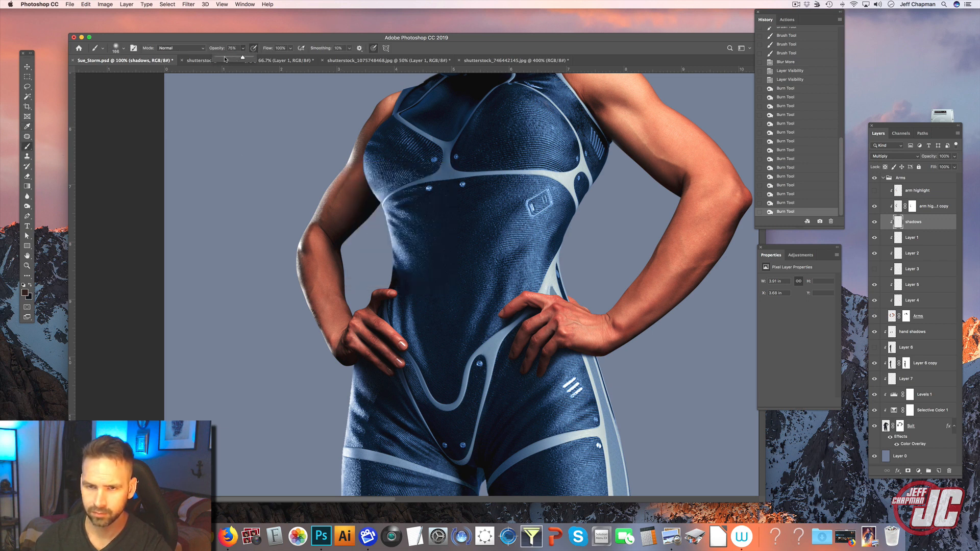
left_click(224, 58)
right_click(389, 158)
left_click(462, 176)
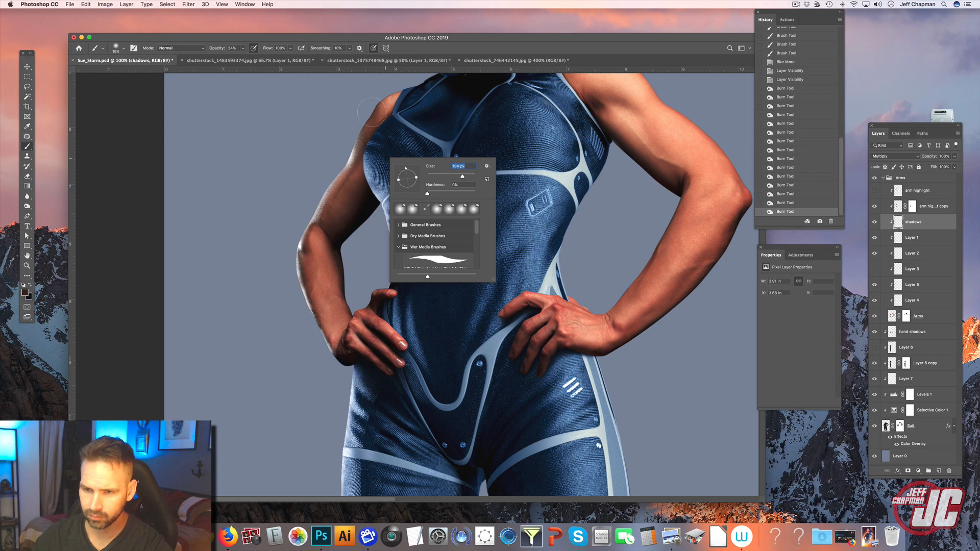
left_click_drag(371, 112, 308, 250)
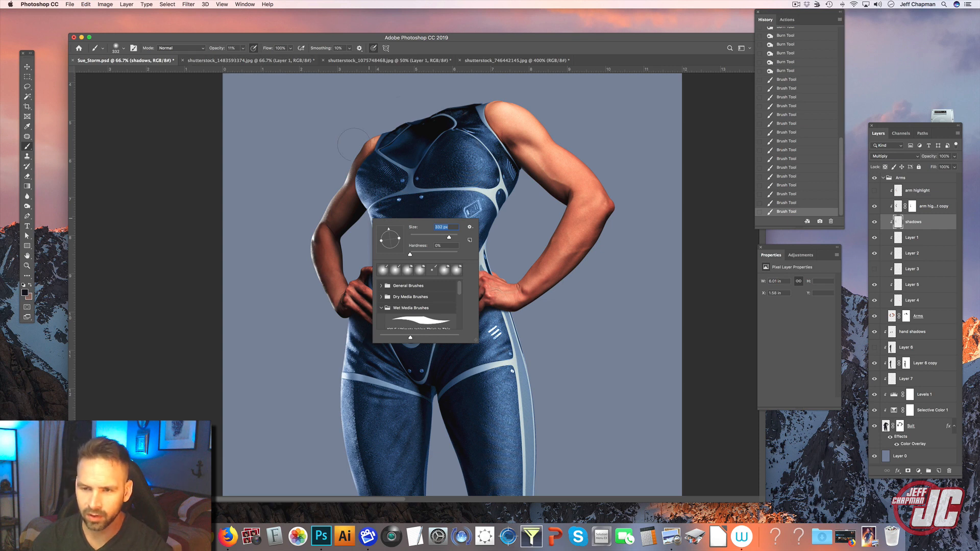
Deepen the shading from the upper arm down the forearm to the hand with a larger brush at 11% opacity.
mouse_move(352, 166)
left_mouse_down()
mouse_move(383, 242)
mouse_move(343, 187)
mouse_move(293, 269)
mouse_move(351, 204)
mouse_move(324, 325)
left_mouse_up()
left_click_drag(322, 284, 366, 352)
mouse_move(351, 312)
left_mouse_down()
mouse_move(386, 328)
mouse_move(396, 356)
left_mouse_up()
left_click_drag(369, 271, 398, 331)
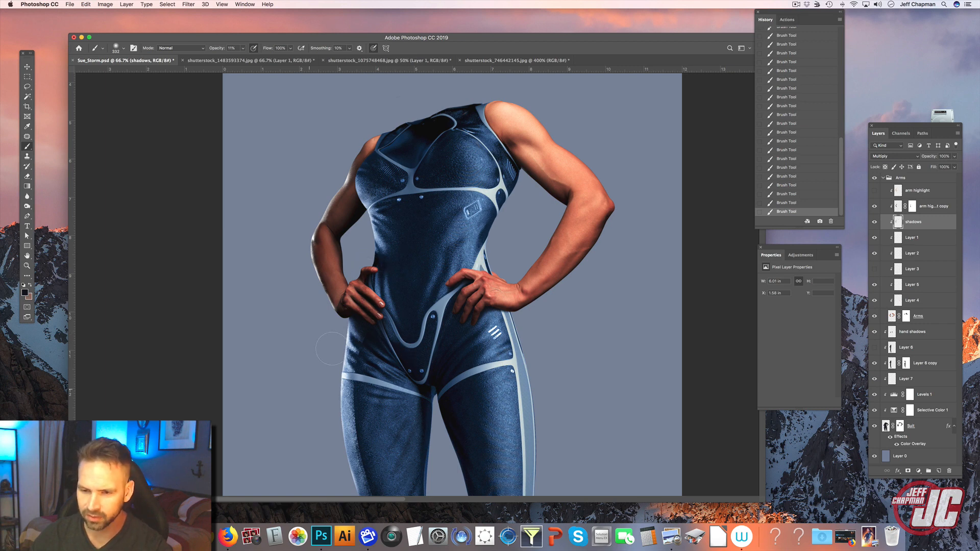
Burn the shadows of the arm highlight copy along the wrist and lower forearm with a 73 px brush at 24% exposure.
left_click(933, 300)
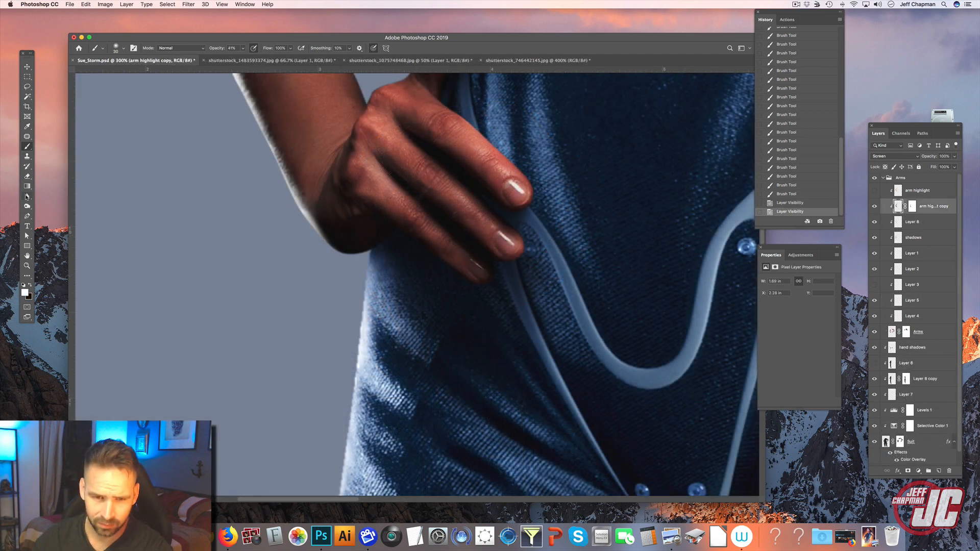
left_click(27, 205)
right_click(231, 164)
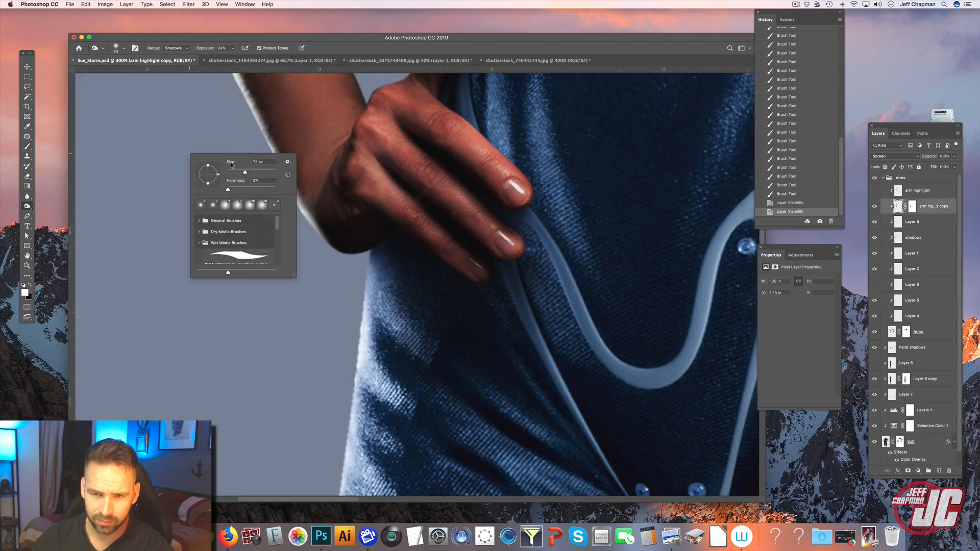
mouse_move(347, 139)
left_mouse_down()
mouse_move(318, 179)
mouse_move(331, 156)
mouse_move(346, 243)
left_mouse_up()
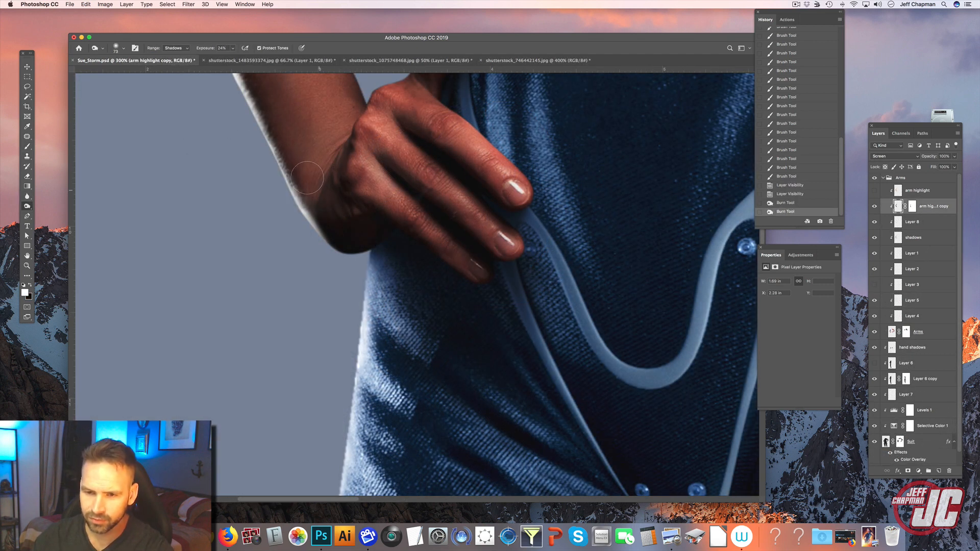
mouse_move(307, 177)
left_mouse_down()
mouse_move(320, 189)
mouse_move(344, 287)
left_mouse_up()
left_click_drag(284, 198, 291, 219)
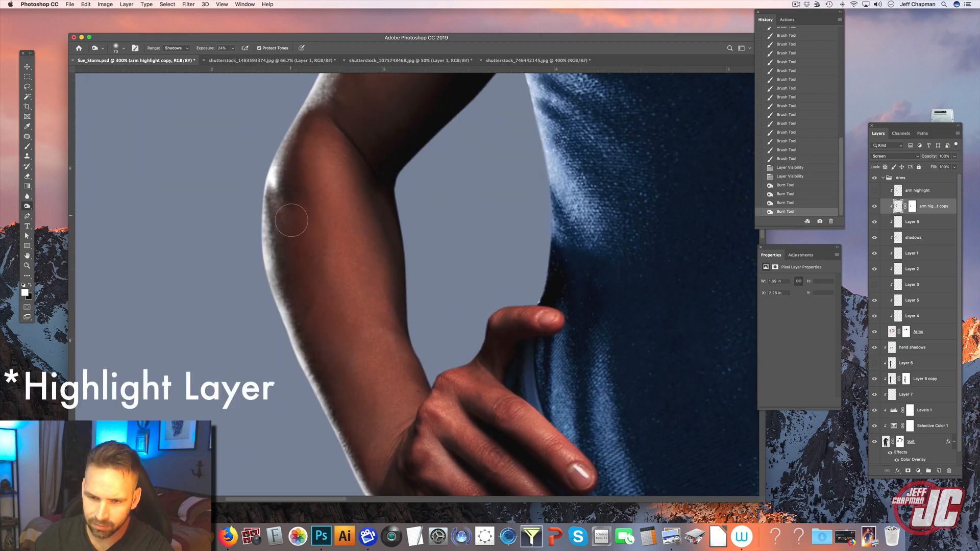
Burn the highlight copy's shadows around the elbow with a small 19 px brush, then with a larger one.
right_click(296, 217)
left_click_drag(348, 231, 337, 232)
left_click_drag(281, 200, 286, 211)
right_click(296, 217)
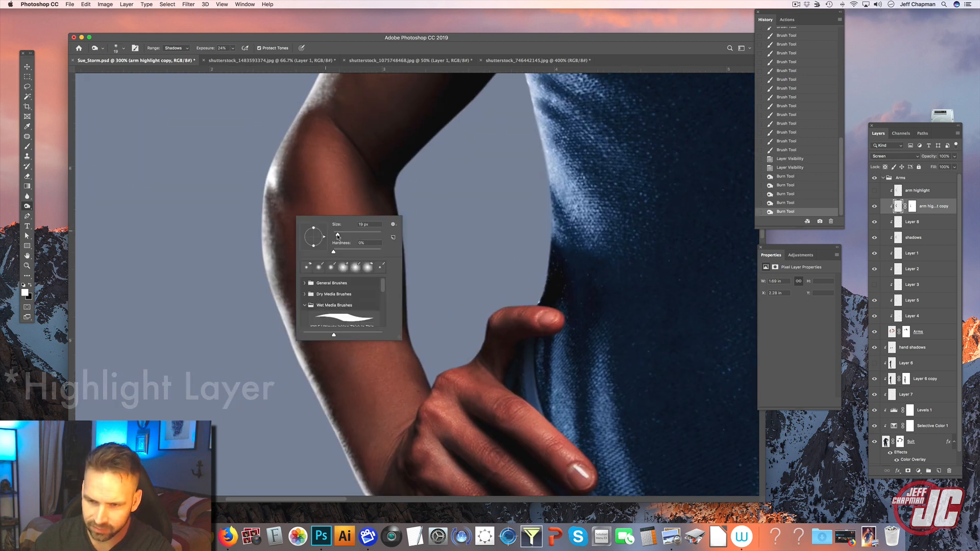
left_click_drag(338, 234, 344, 235)
mouse_move(271, 198)
left_mouse_down()
mouse_move(287, 244)
mouse_move(278, 220)
left_mouse_up()
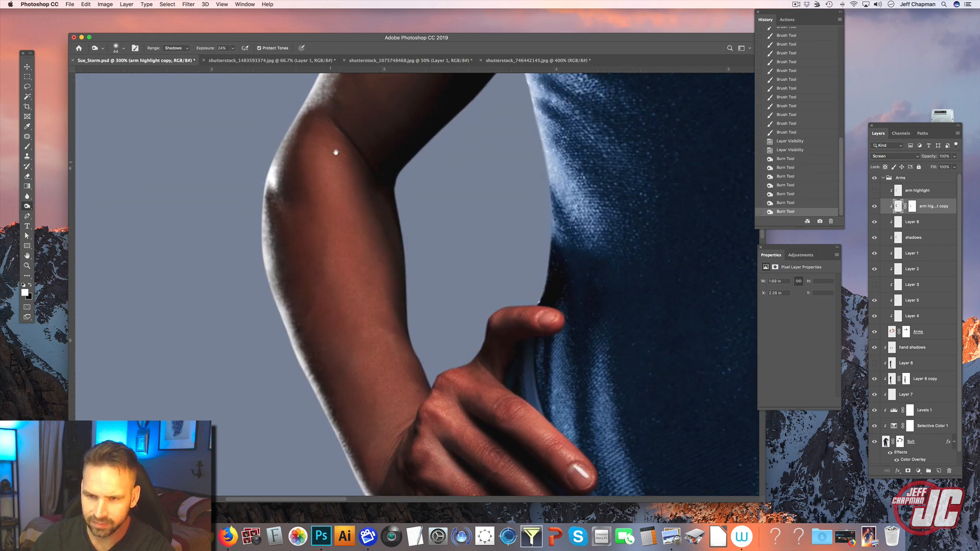
Continue burning the highlight copy down the forearm towards the wrist with an enlarged brush.
mouse_move(328, 136)
left_mouse_down()
mouse_move(312, 270)
mouse_move(310, 239)
left_mouse_up()
mouse_move(305, 229)
left_mouse_down()
mouse_move(300, 254)
mouse_move(317, 250)
left_mouse_up()
left_click_drag(359, 168, 322, 279)
right_click(359, 227)
left_click_drag(405, 243, 411, 244)
mouse_move(360, 201)
left_mouse_down()
mouse_move(337, 185)
mouse_move(376, 232)
mouse_move(354, 194)
mouse_move(398, 212)
mouse_move(382, 276)
mouse_move(383, 178)
left_mouse_up()
left_click_drag(367, 286, 359, 161)
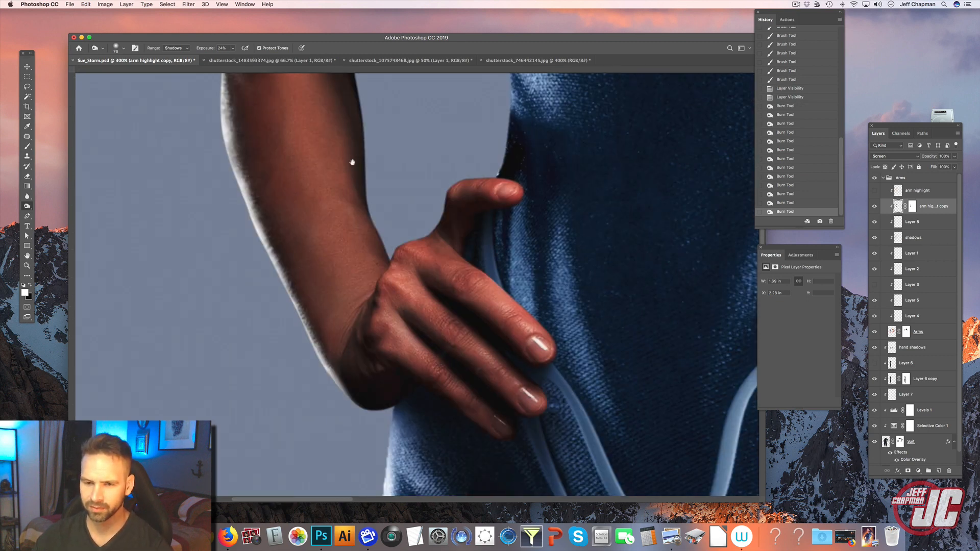
left_click_drag(358, 306, 340, 181)
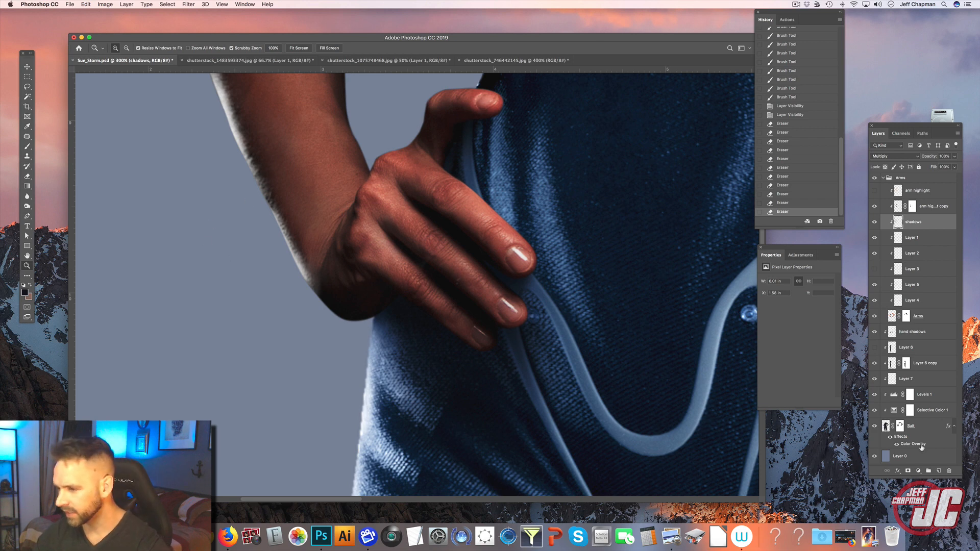
Add a new Screen-mode layer above the shadows and paint white highlight streaks on the wrist with a small brush at 10% opacity.
left_click(939, 470)
left_click(910, 156)
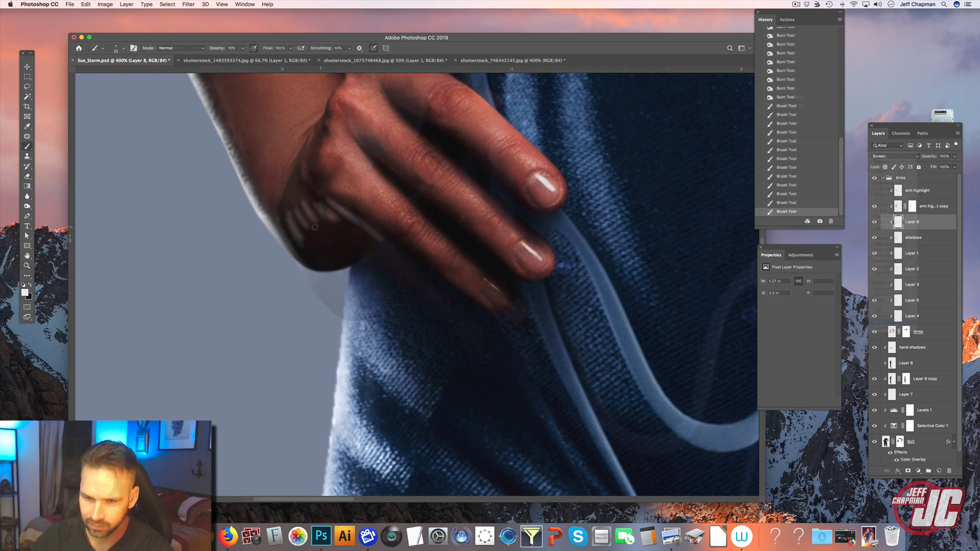
mouse_move(293, 217)
left_mouse_down()
mouse_move(293, 246)
mouse_move(287, 224)
mouse_move(308, 262)
mouse_move(301, 230)
left_mouse_up()
mouse_move(302, 217)
left_mouse_down()
mouse_move(293, 246)
mouse_move(281, 221)
mouse_move(313, 268)
mouse_move(292, 250)
mouse_move(315, 269)
left_mouse_up()
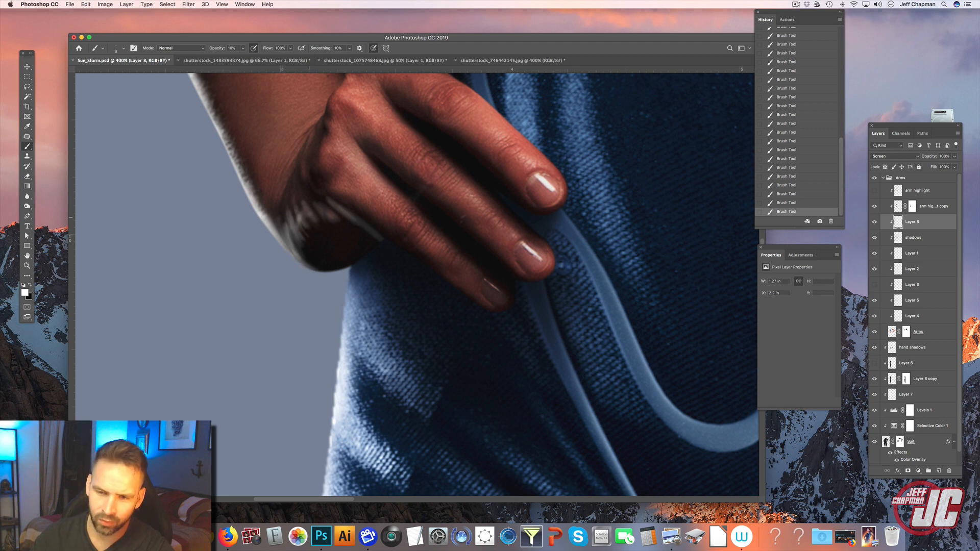
left_click_drag(244, 140, 231, 155)
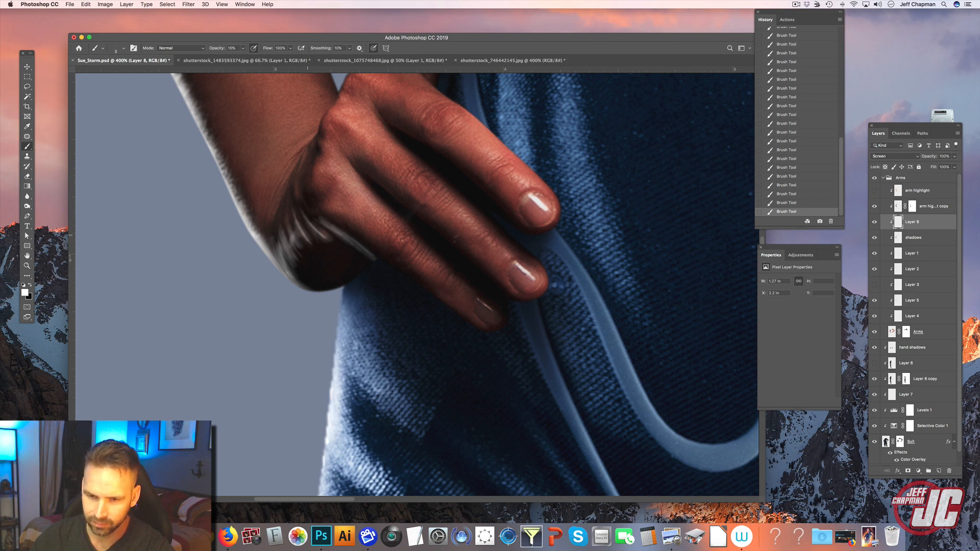
Soften the wrist highlights with a 17 px brush and paint a thin highlight along the hand's lower edge at 4% opacity.
right_click(305, 242)
left_click_drag(343, 256, 345, 256)
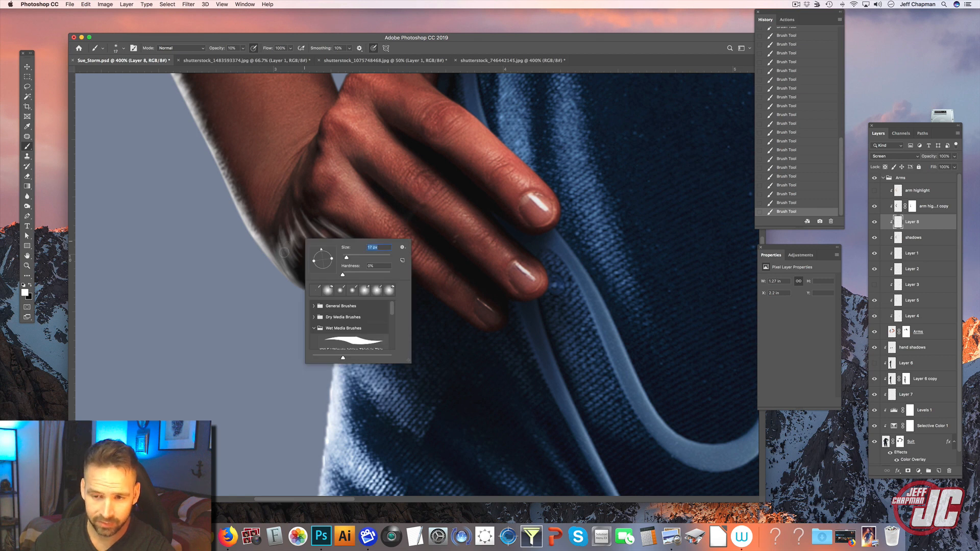
key("Return")
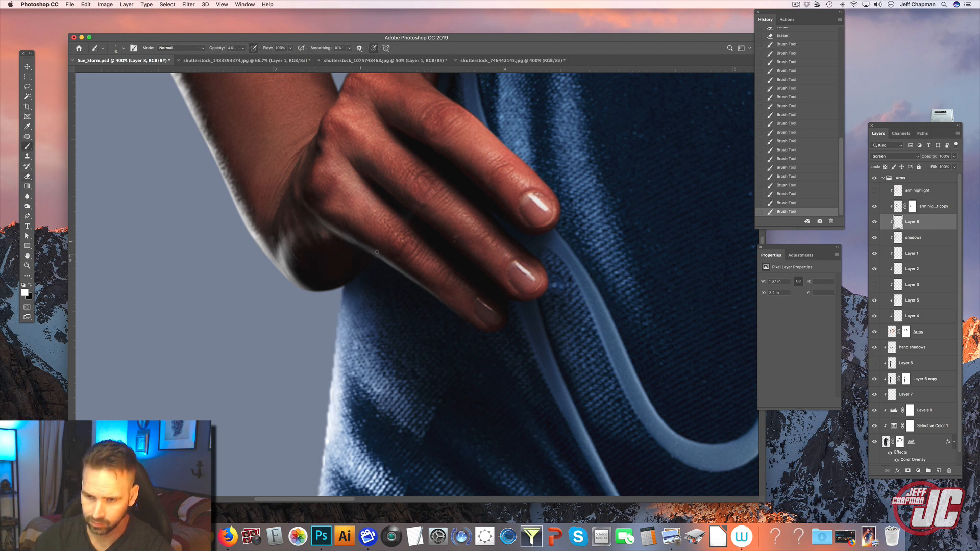
left_click_drag(377, 252, 373, 247)
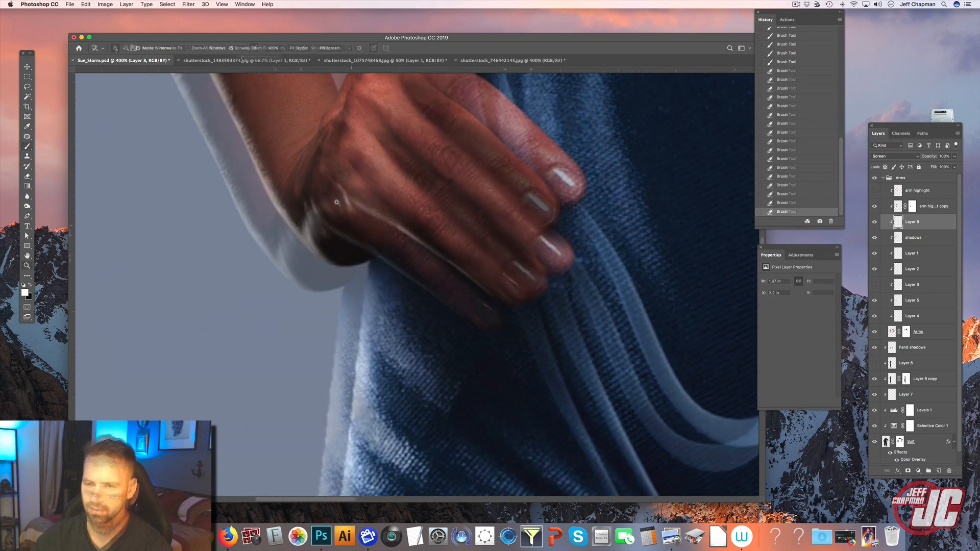
Erase the excess highlight streaks around the wrist and the base of the hand with a 31 px eraser at 24% opacity.
right_click(345, 173)
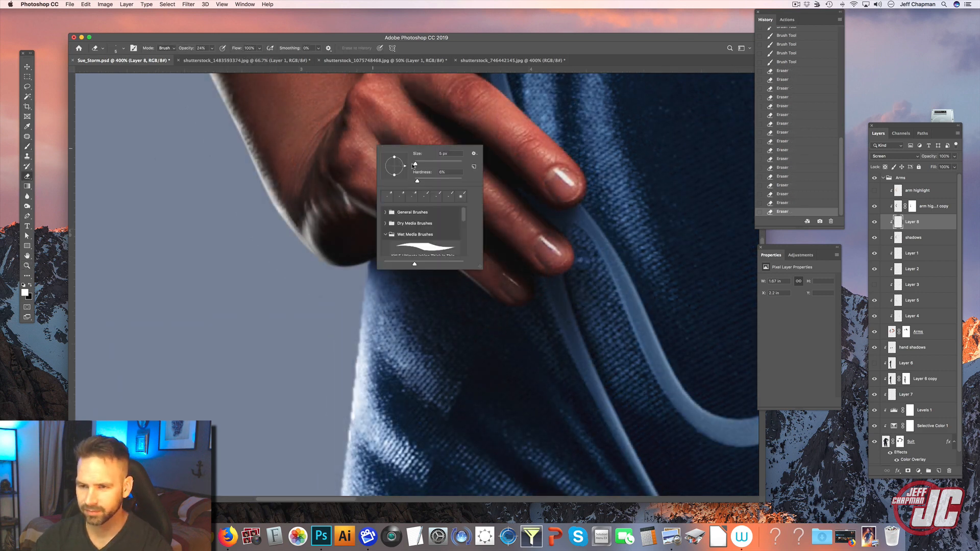
left_click(421, 161)
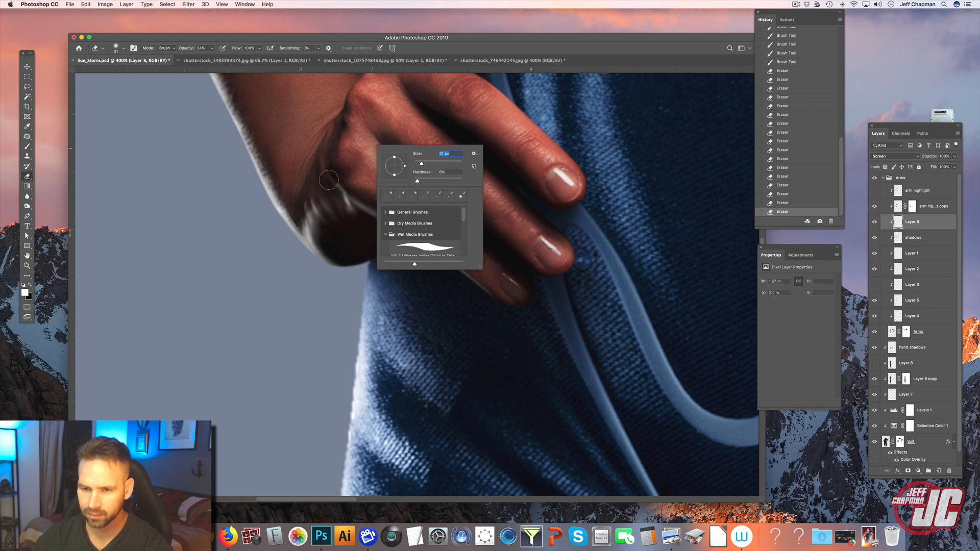
mouse_move(330, 180)
left_mouse_down()
mouse_move(368, 172)
mouse_move(310, 195)
left_mouse_up()
mouse_move(327, 204)
left_mouse_down()
mouse_move(355, 232)
mouse_move(364, 204)
mouse_move(352, 195)
left_mouse_up()
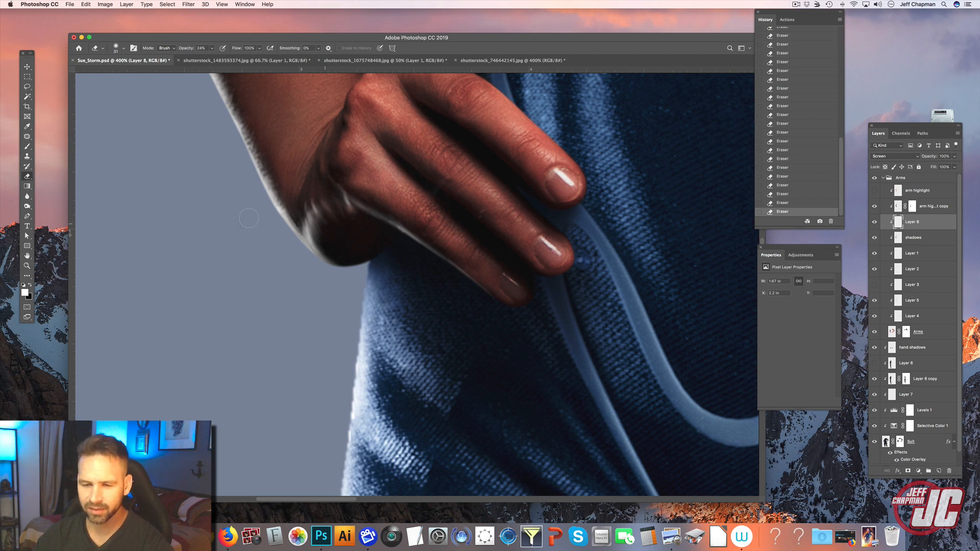
Compare the figure with the hand and arm highlight layers hidden and shown, leave them visible, and save the document.
left_click(32, 266)
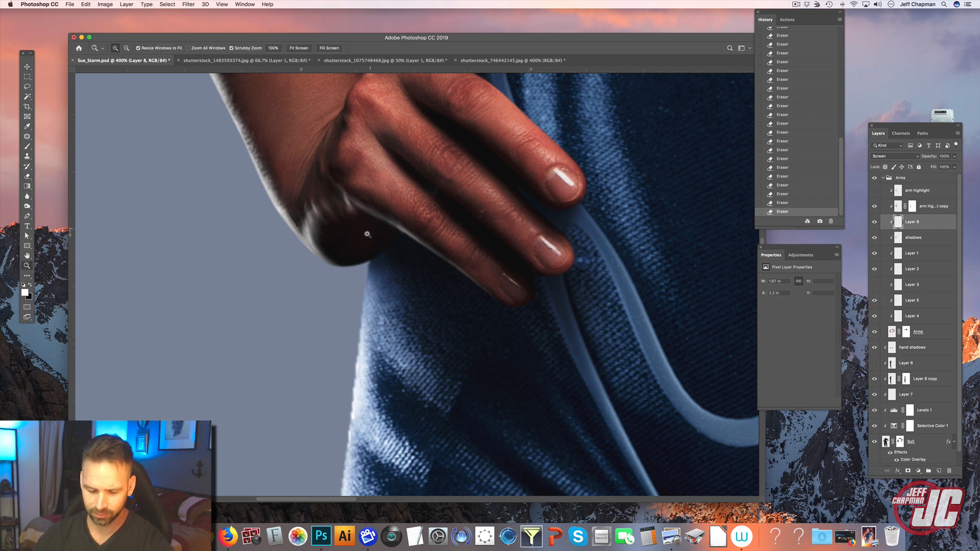
left_click(373, 215, "alt")
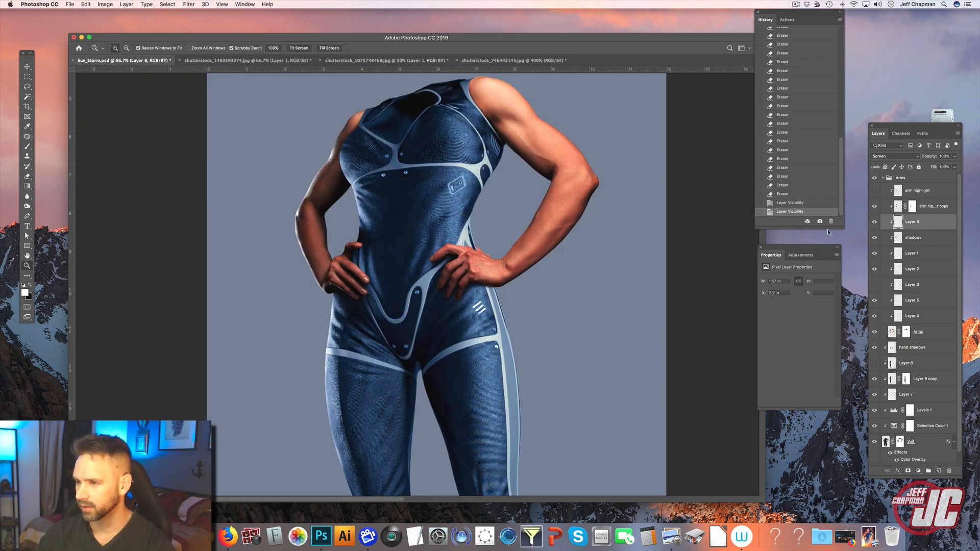
left_click(875, 222)
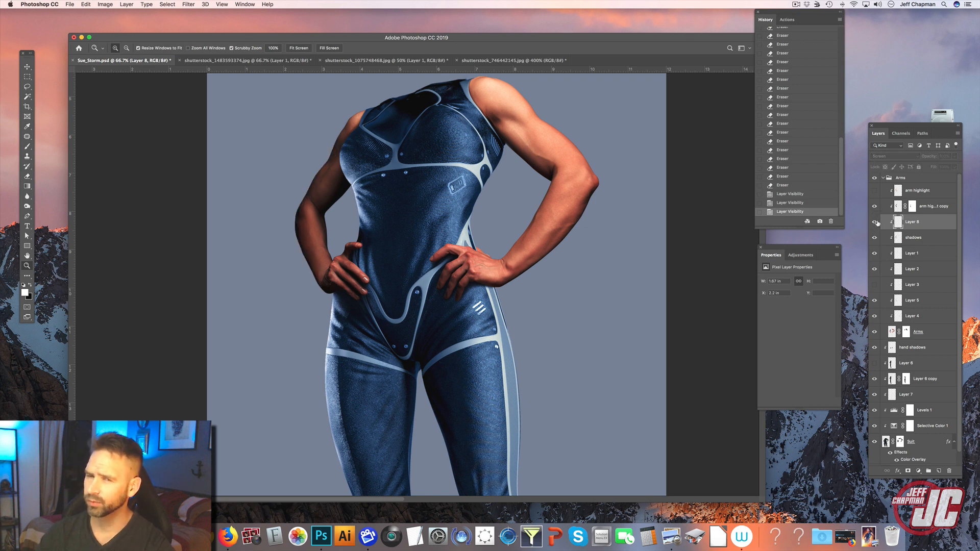
left_click(875, 222)
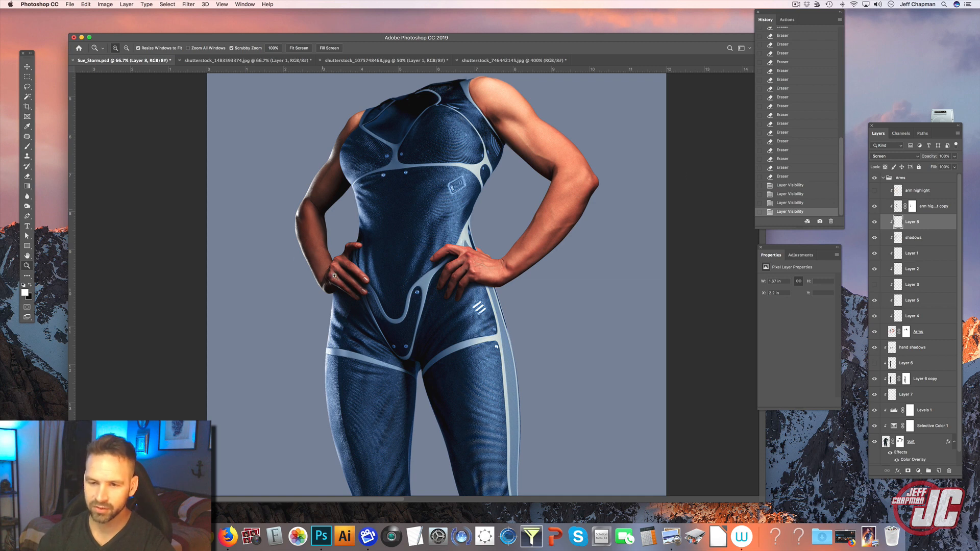
left_click(876, 222)
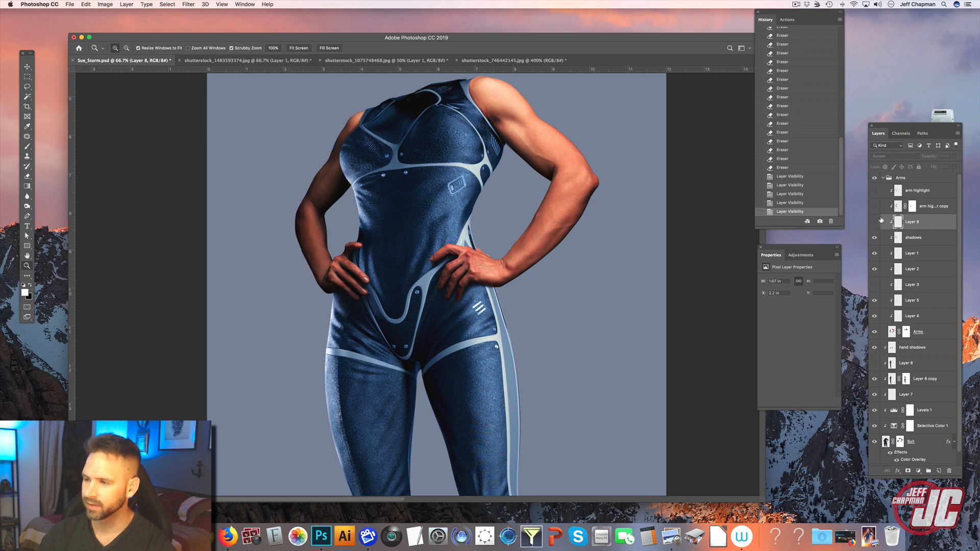
left_click(875, 222)
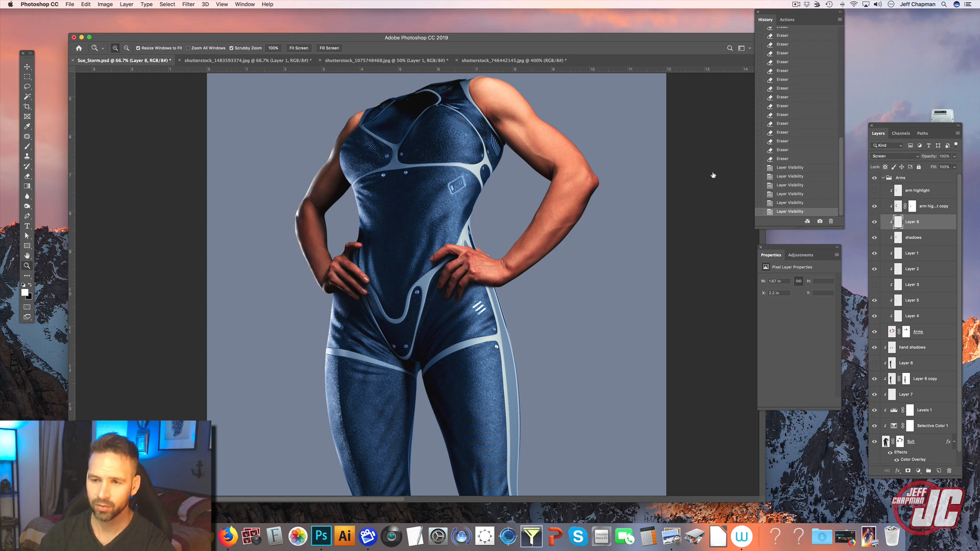
key("super+s")
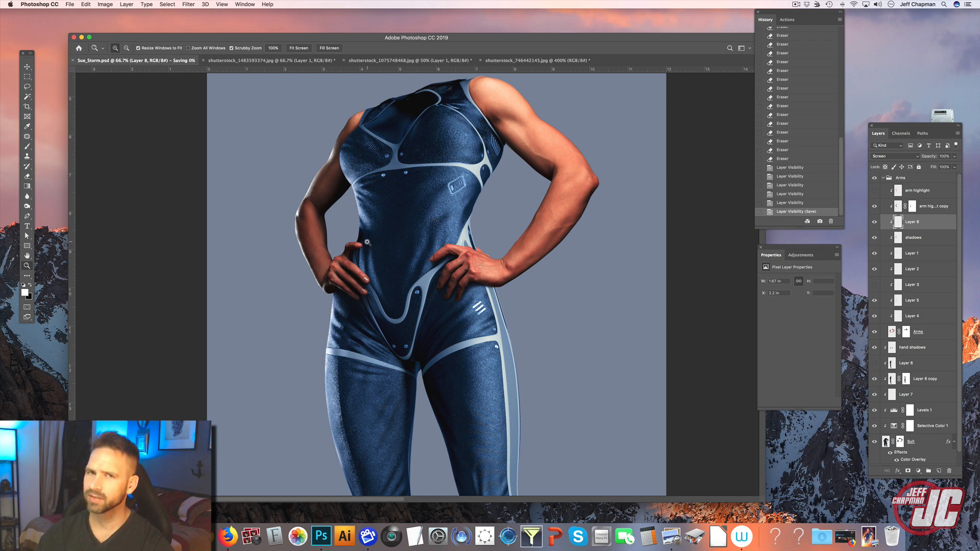